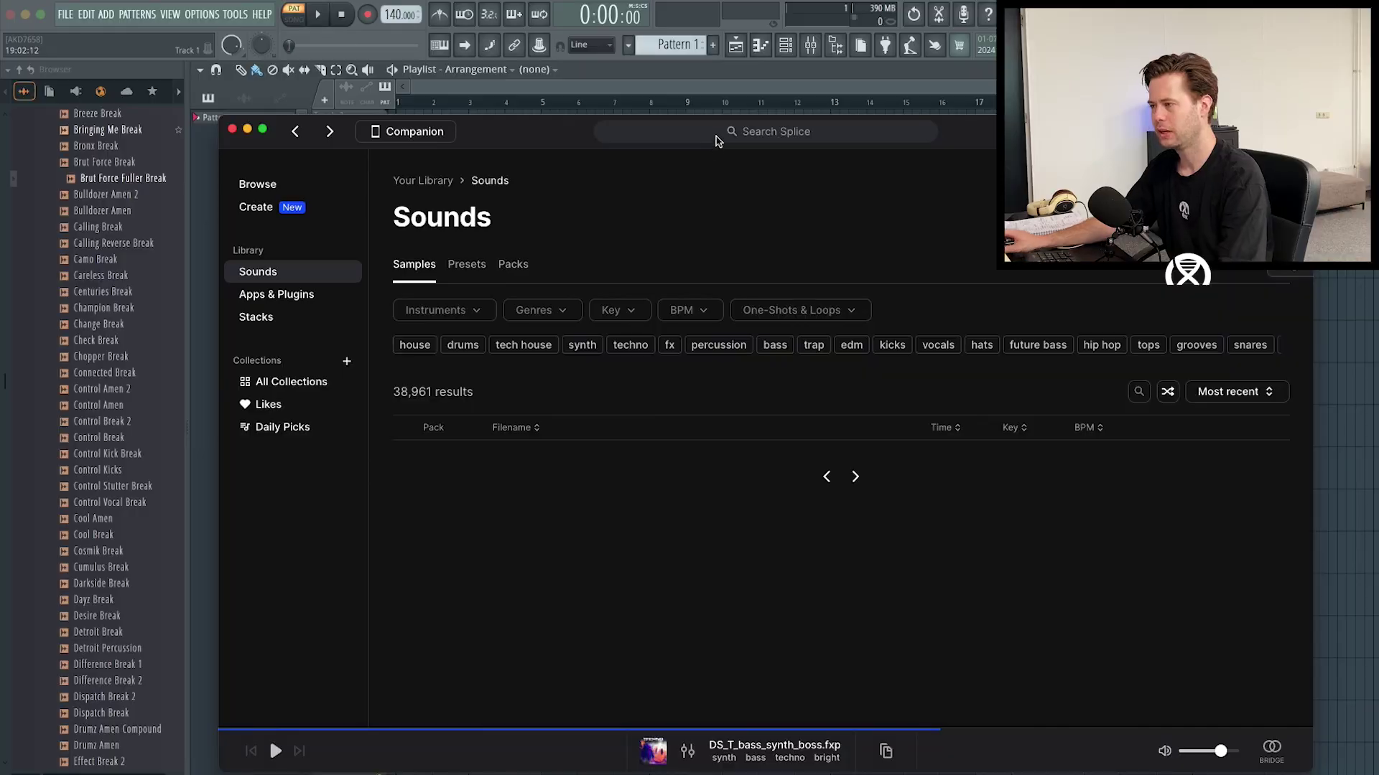
- Search the Splice sample catalogue for techno sounds
click(717, 132)
text(tec)
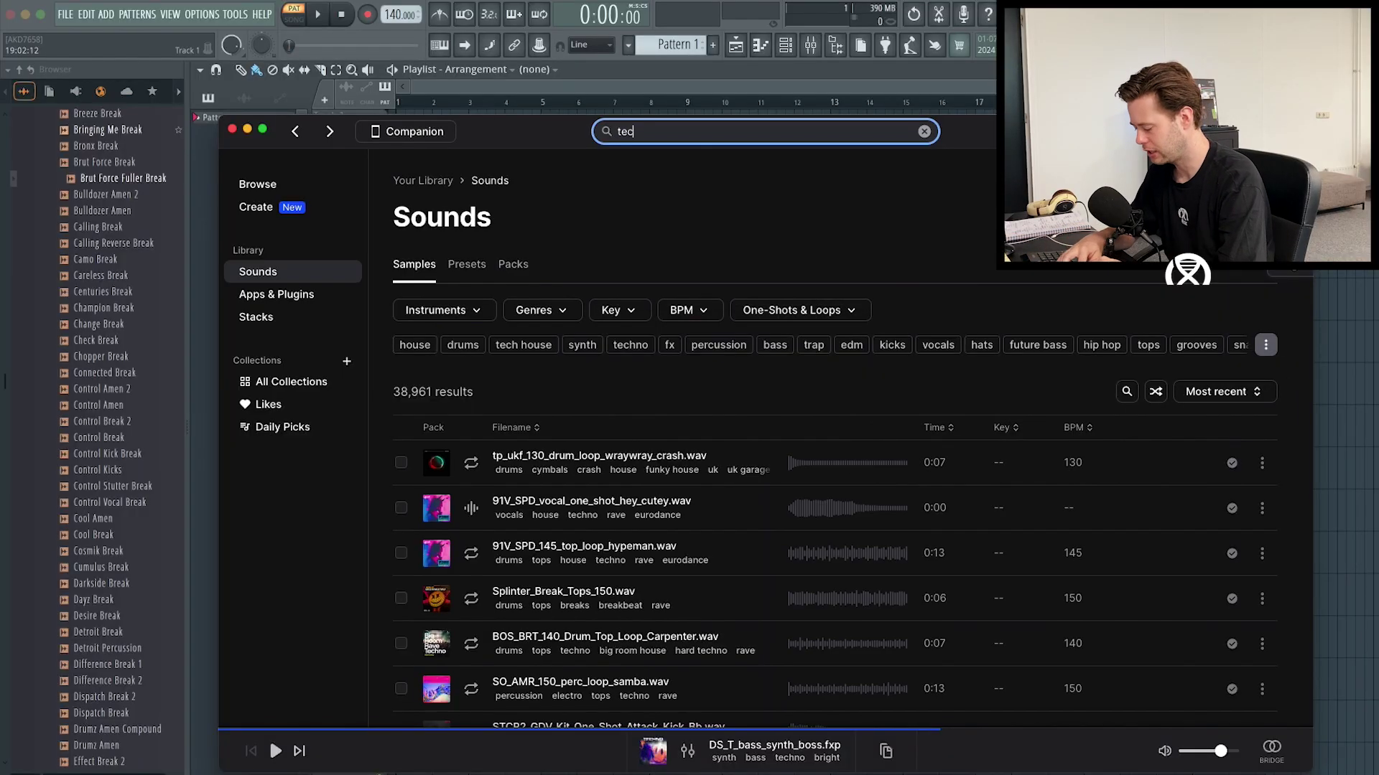
key(Return)
- Audition techno and rave synth one-shots in the results, ending on sm_rr_synth_rave_malarkey_C.wav
scroll(681, 439, down, 10)
key(Down)
key(Down)
key(Down)
key(Down)
key(Down)
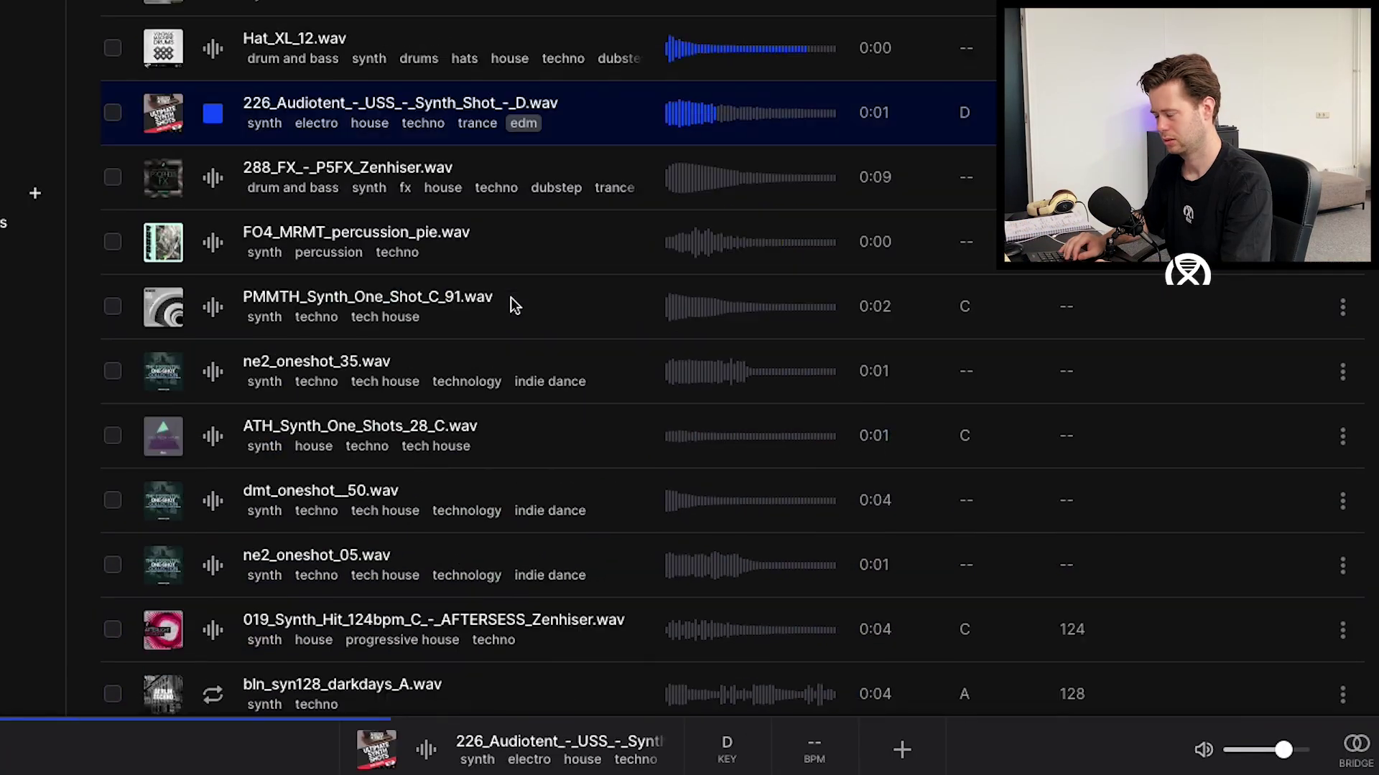
key(Down)
key(Down)
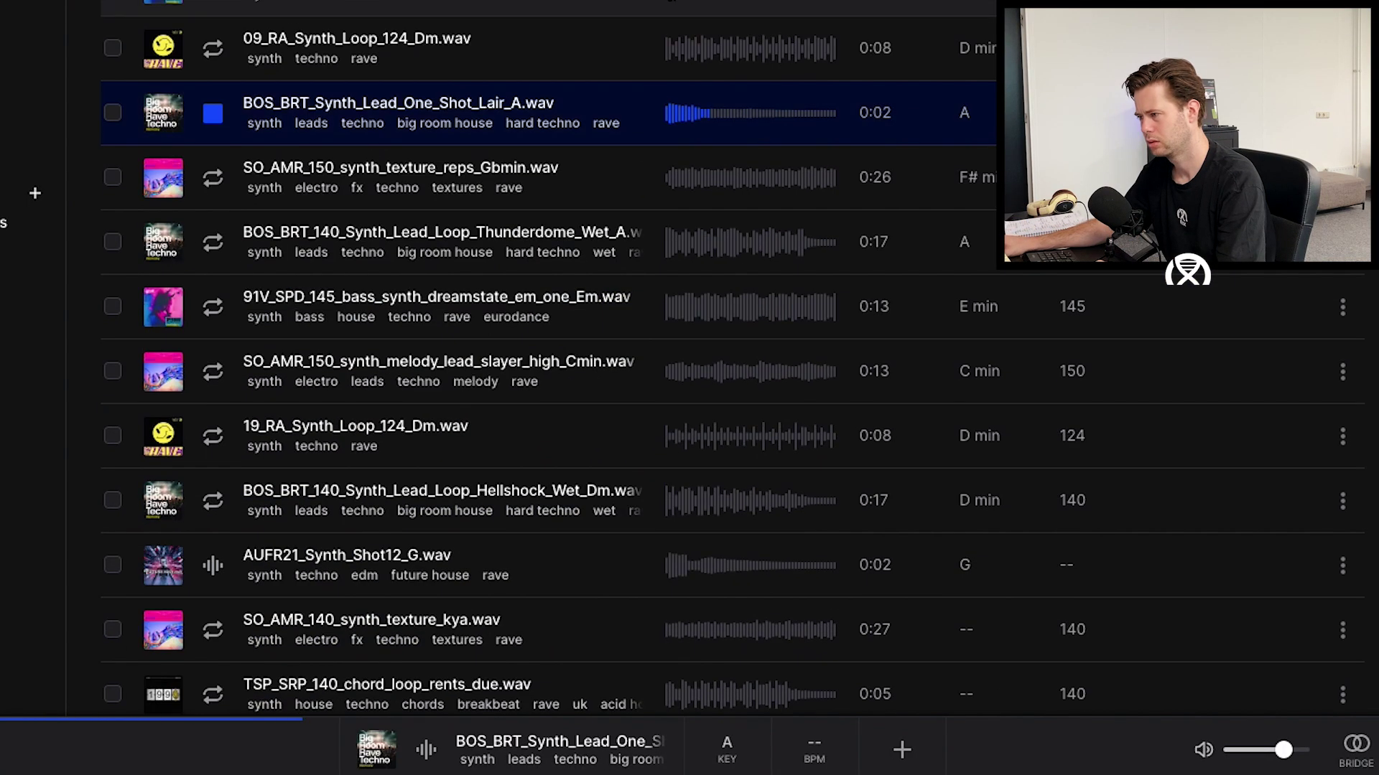
scroll(1223, 632, up, 8)
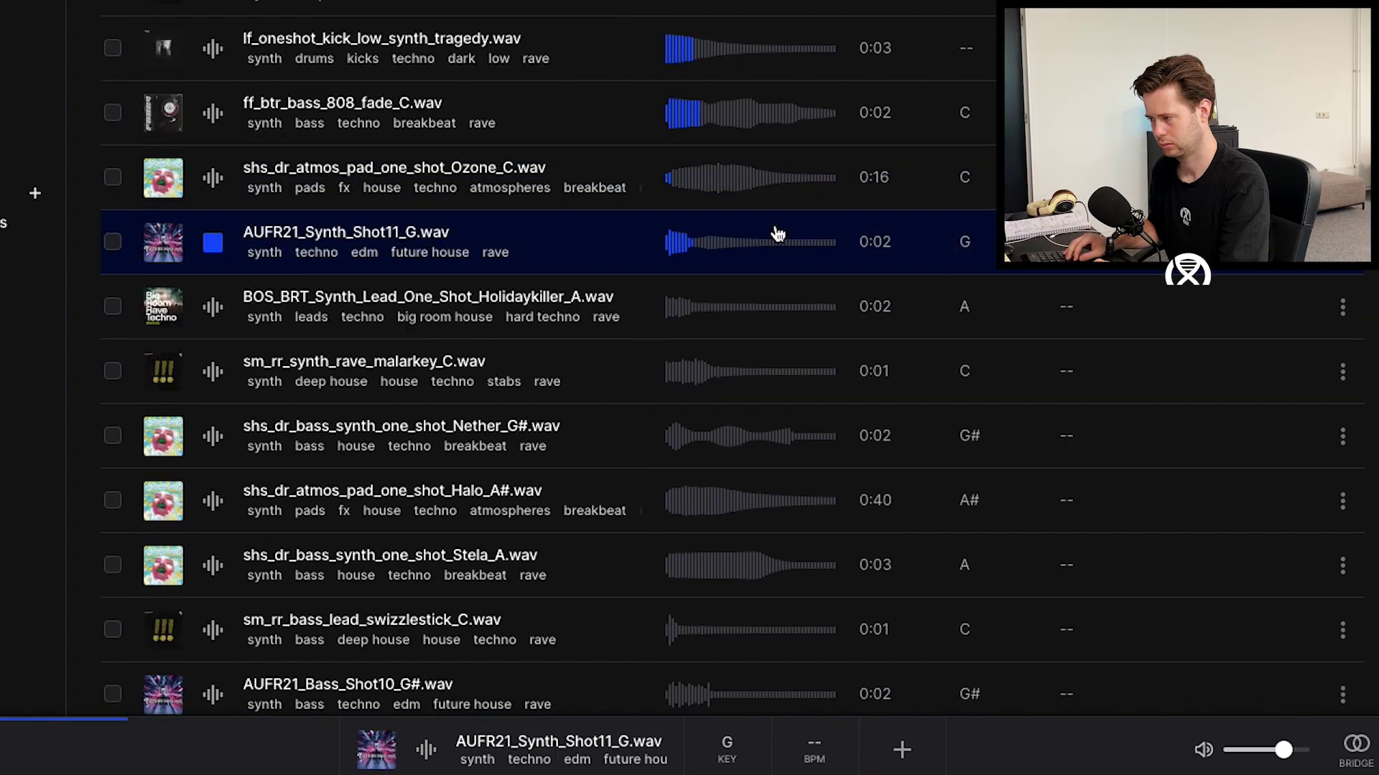
key(Down)
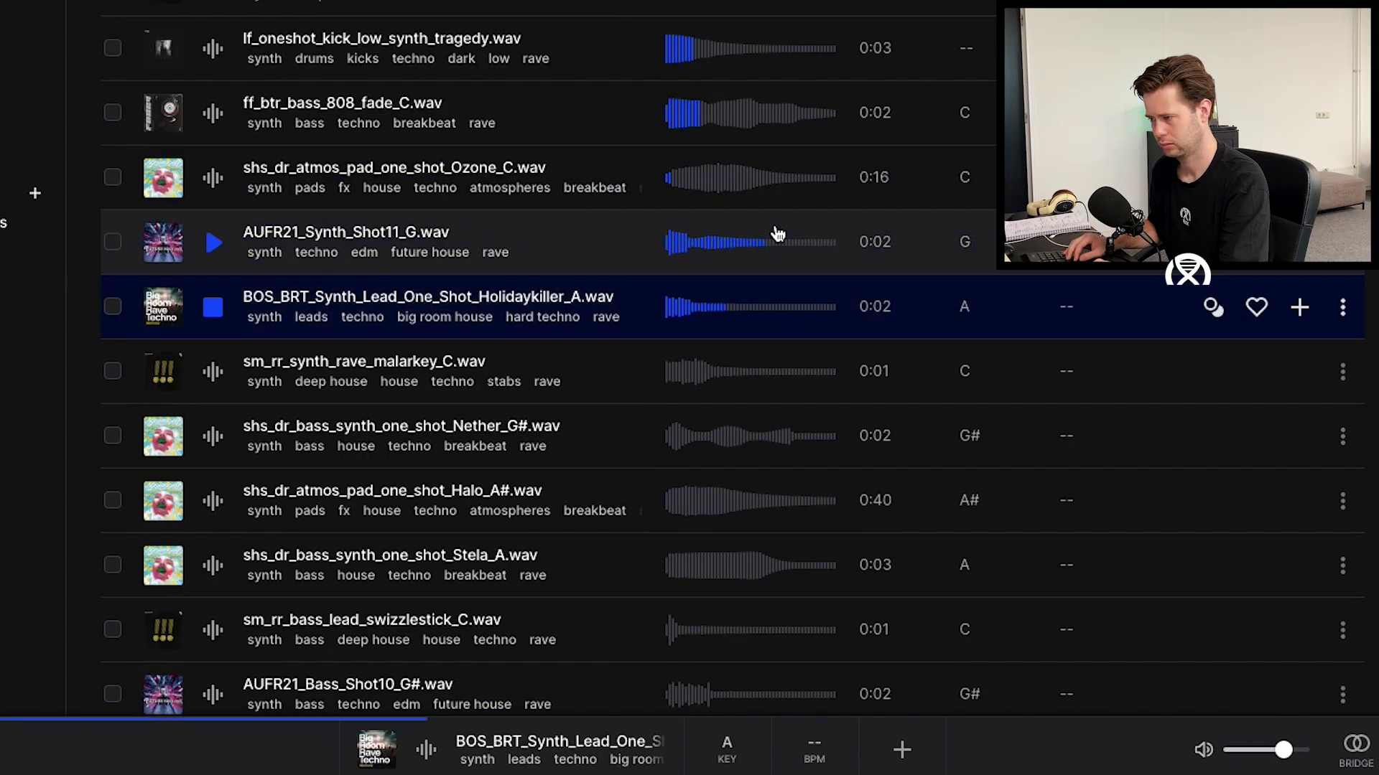
key(Down)
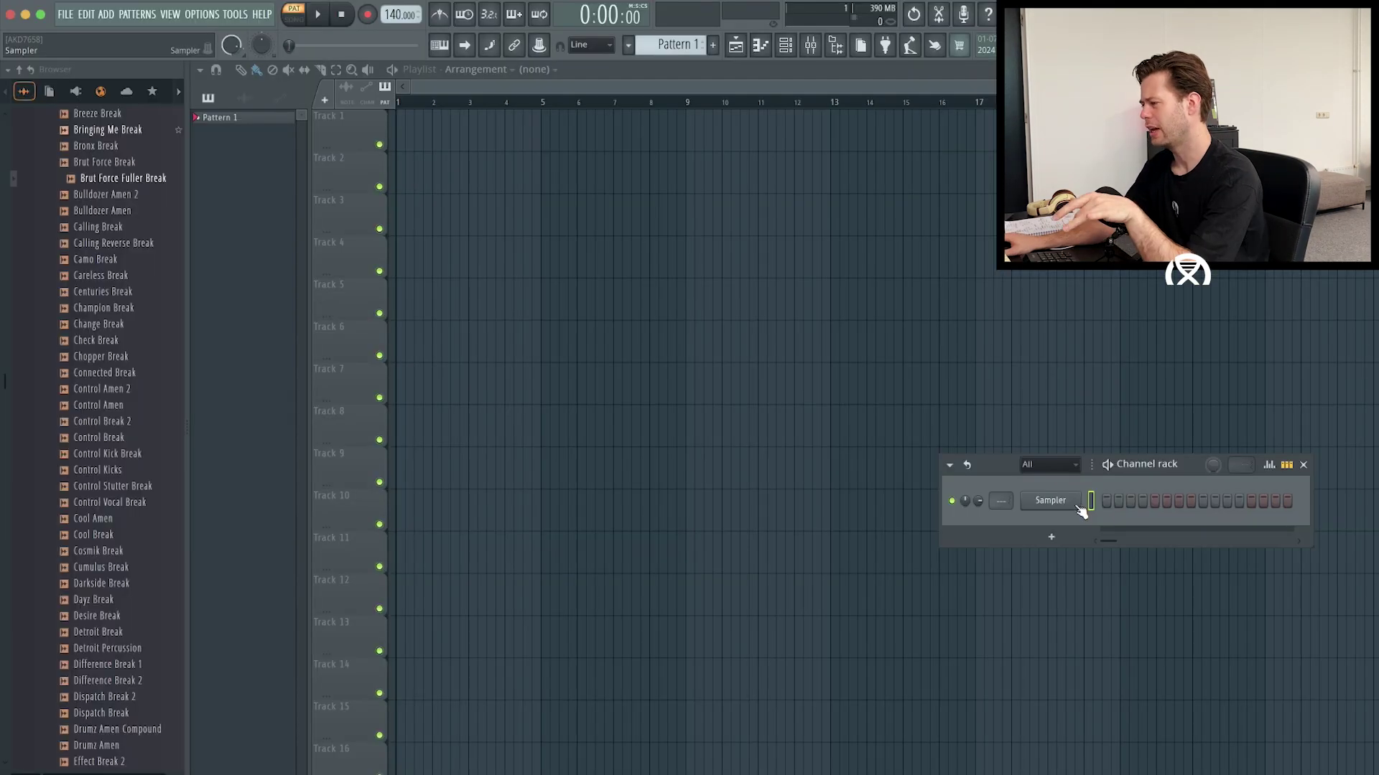
- Switch to FL Studio and insert a Fruity Granulizer channel above the Sampler
right_click(1073, 499)
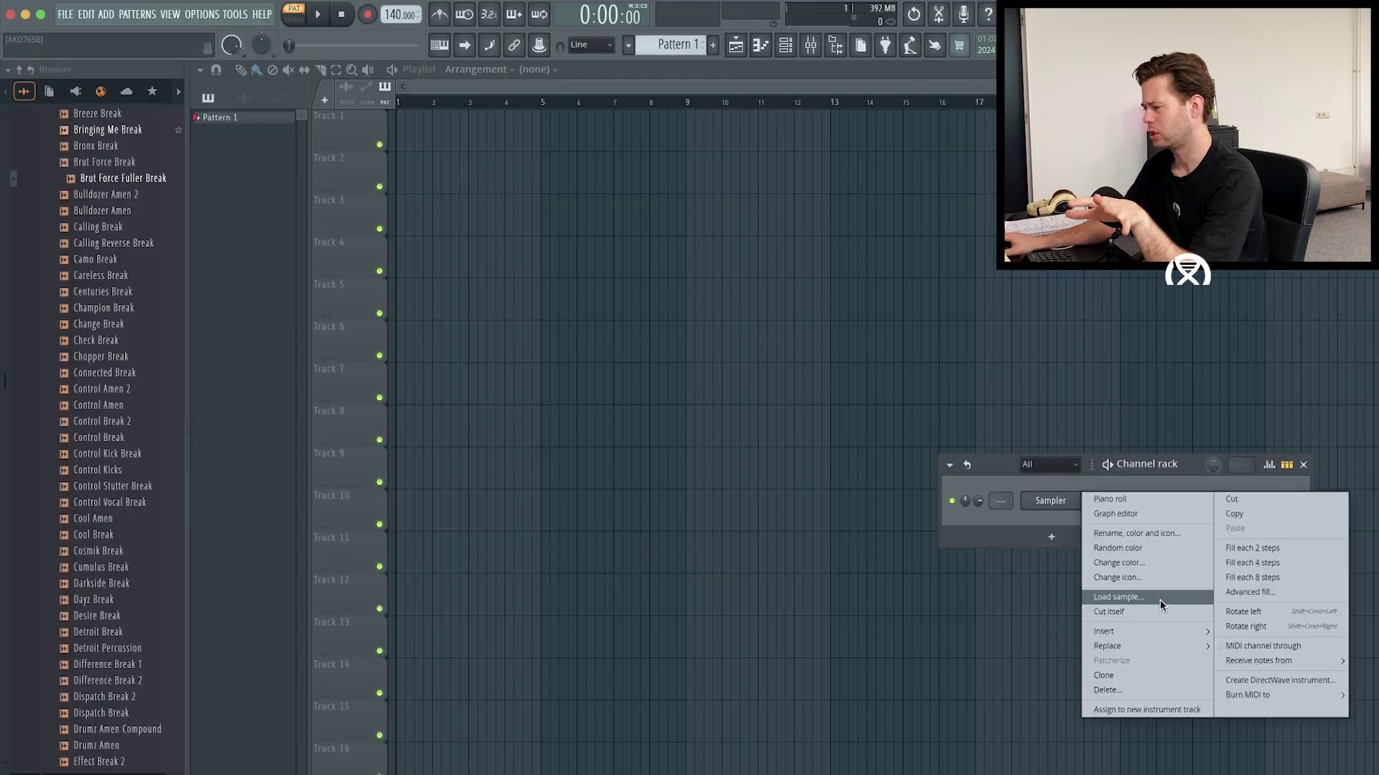
mouse_move(1148, 630)
click(933, 444)
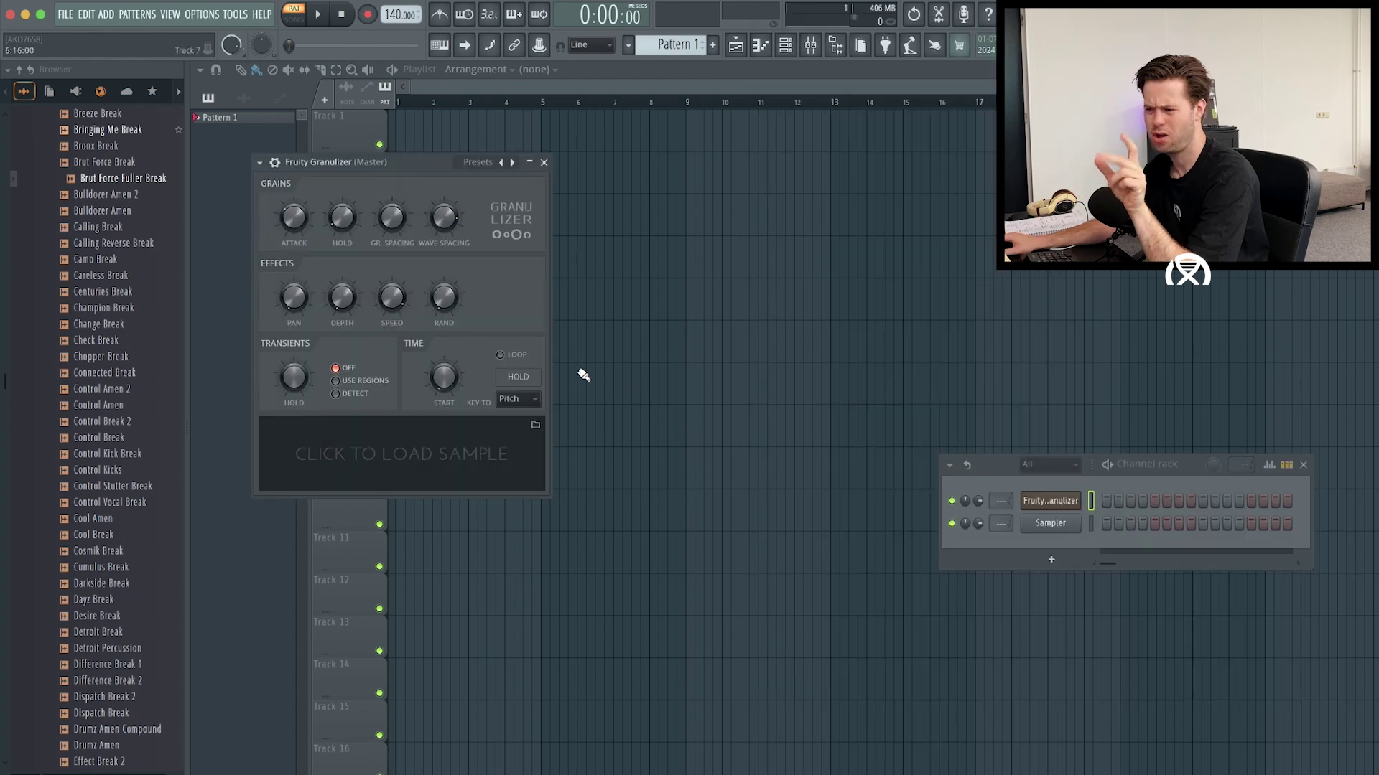
- Load the Splice sample sm_rr_synth_rave_malarkey_C into Fruity Granulizer and route its channel to a mixer track
click(492, 760)
drag(515, 133, 875, 111)
drag(1052, 459, 402, 454)
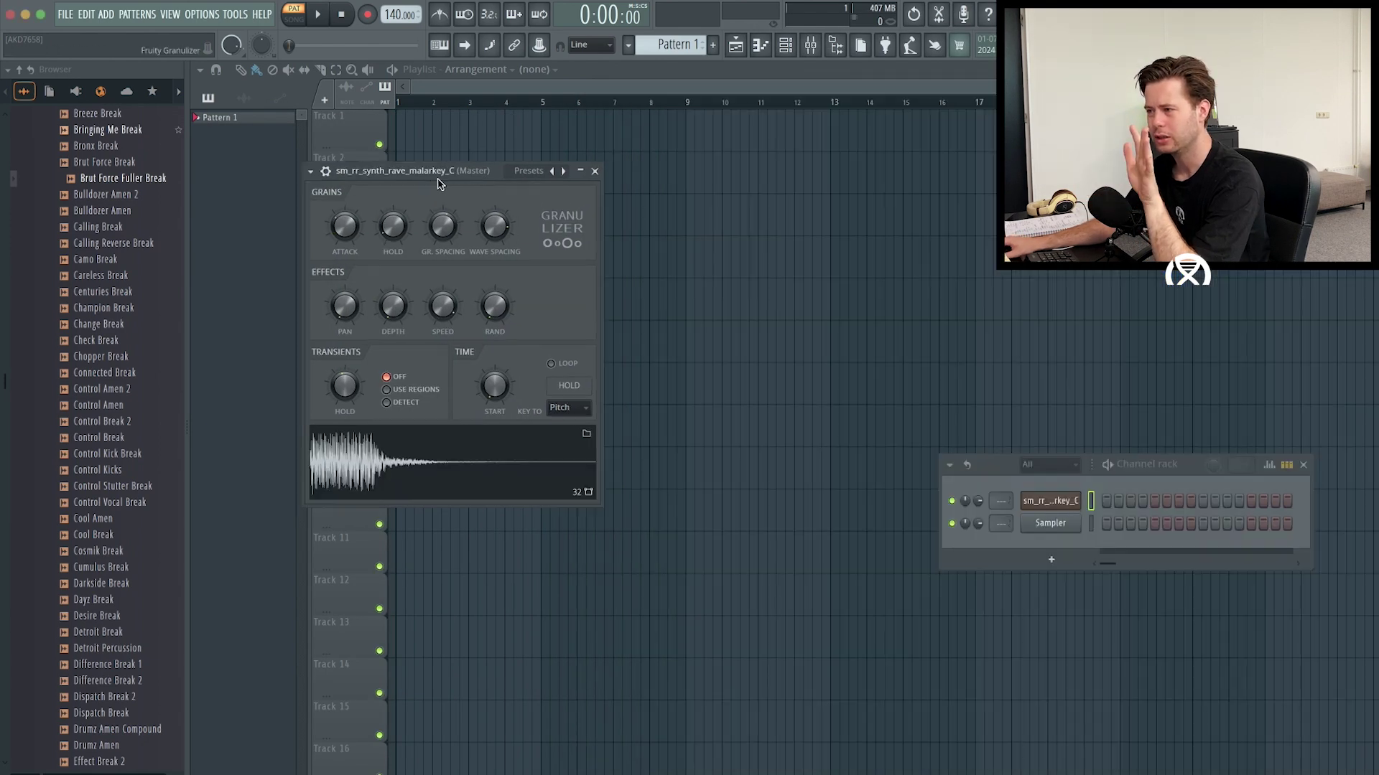
drag(422, 183, 487, 192)
key(ctrl+l)
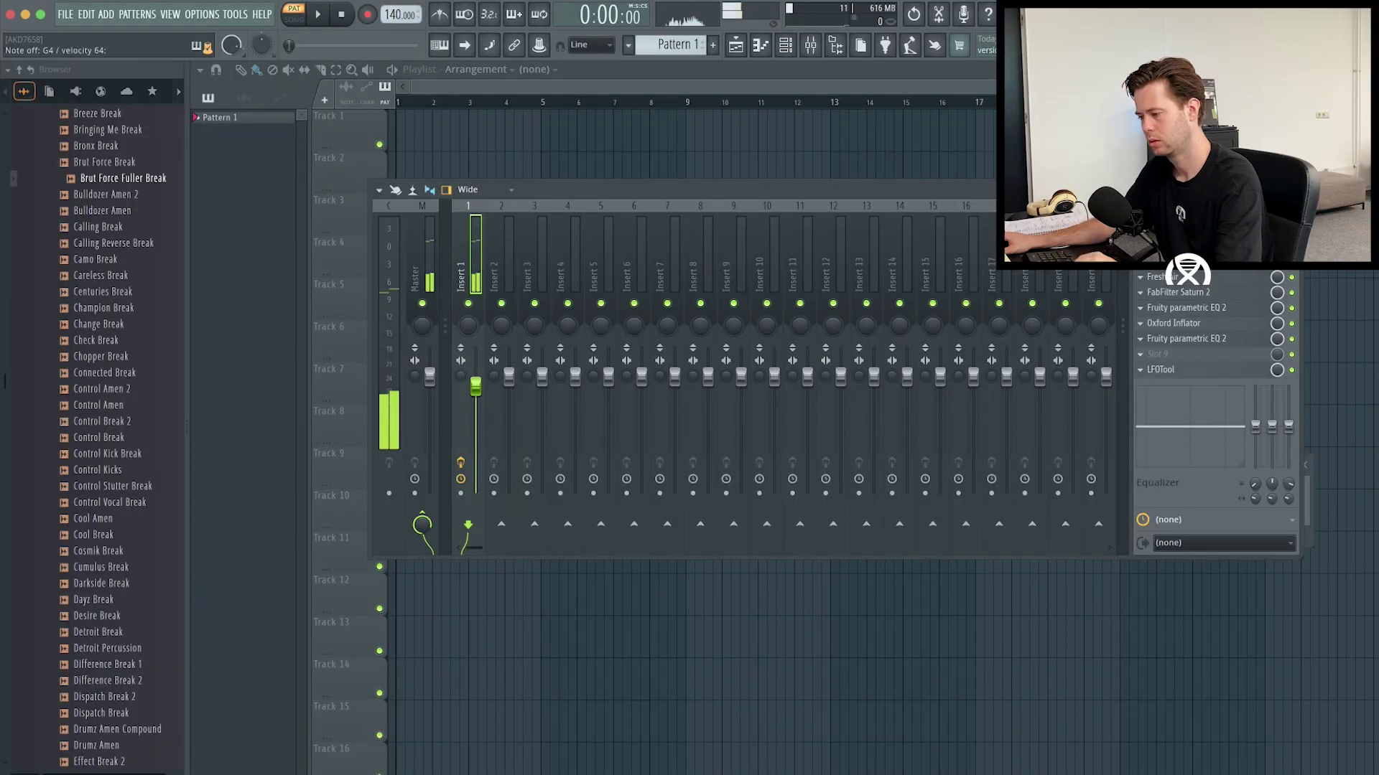
- Switch to Splice and audition the one-shots AUFR21_Bass_Shot06_F#, BOS_BRT_Synth_Lead_One_Shot_Alias_A and BOS_BRT_Synth_Stab_One_Shot_Normative_A
click(567, 760)
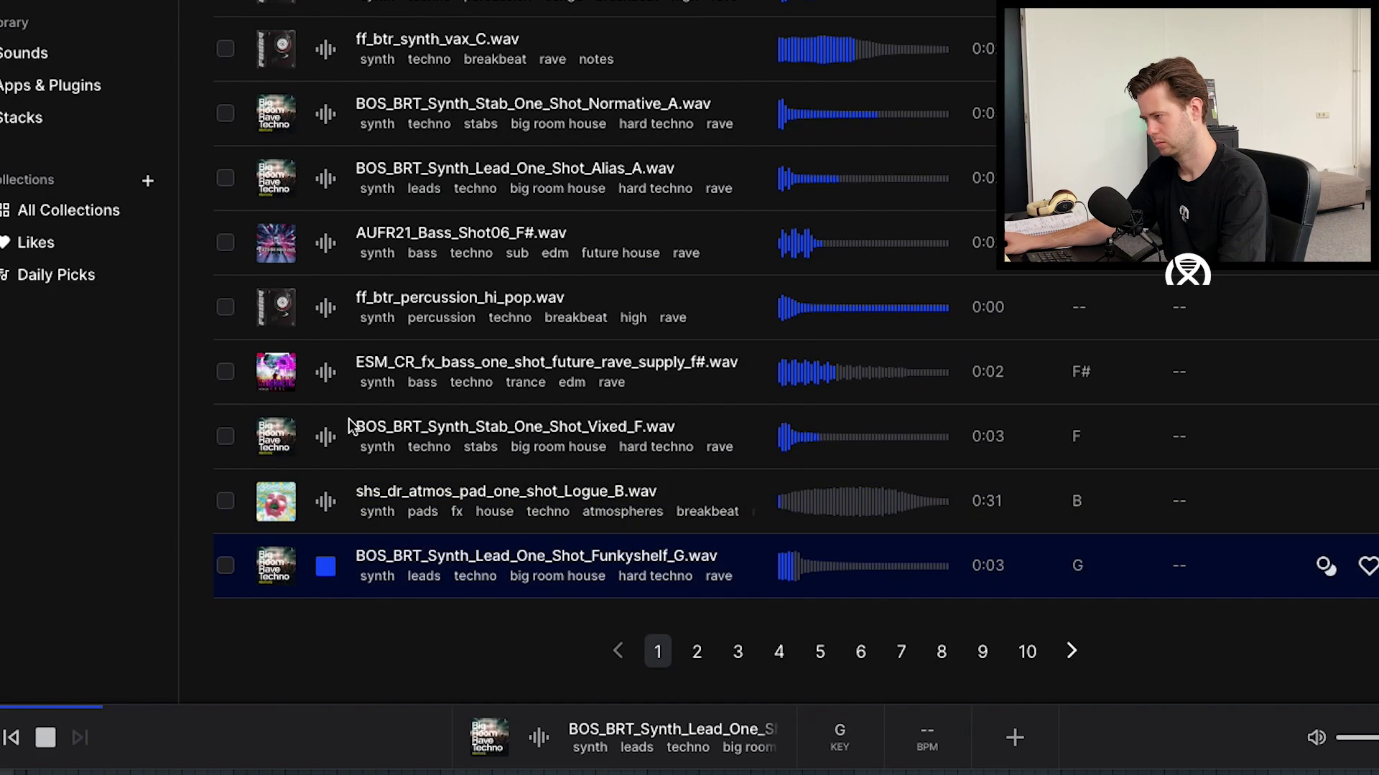
click(317, 231)
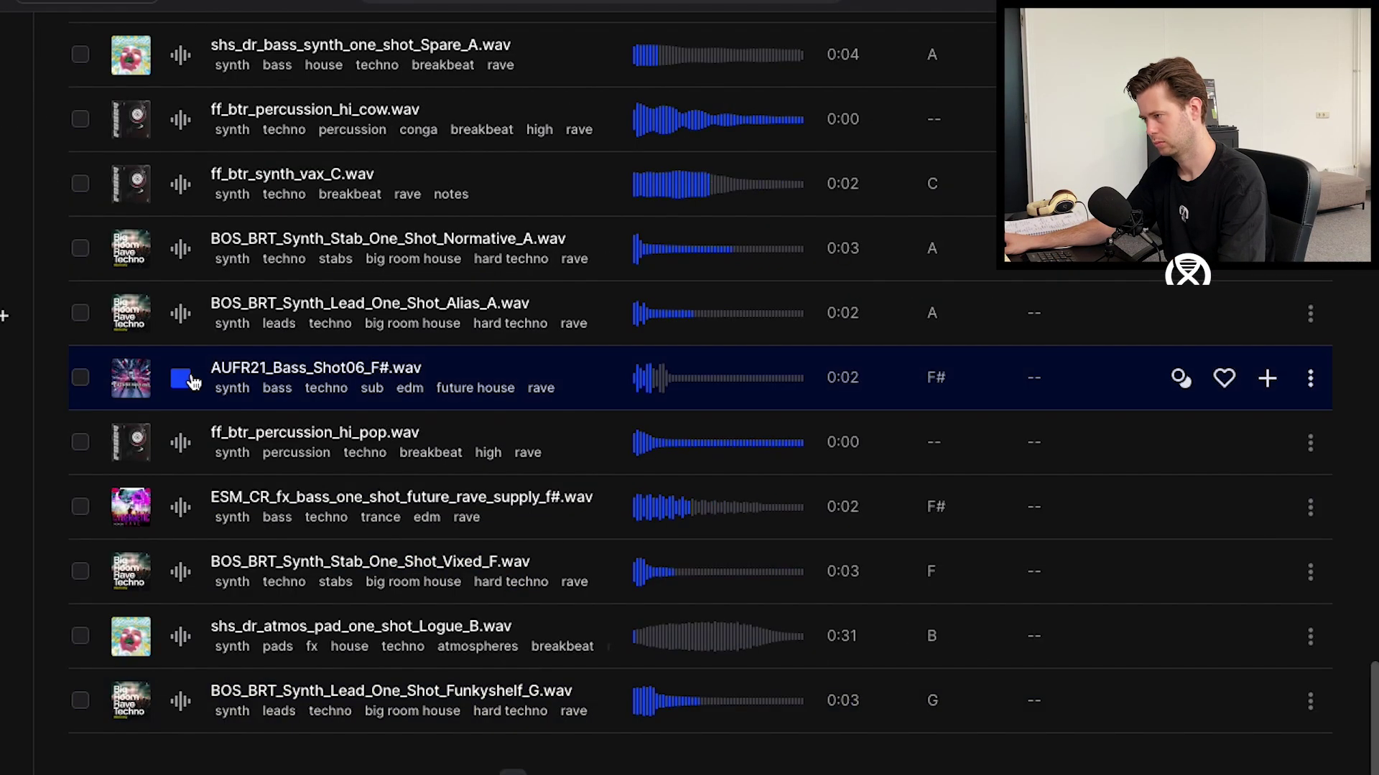
click(180, 313)
click(180, 249)
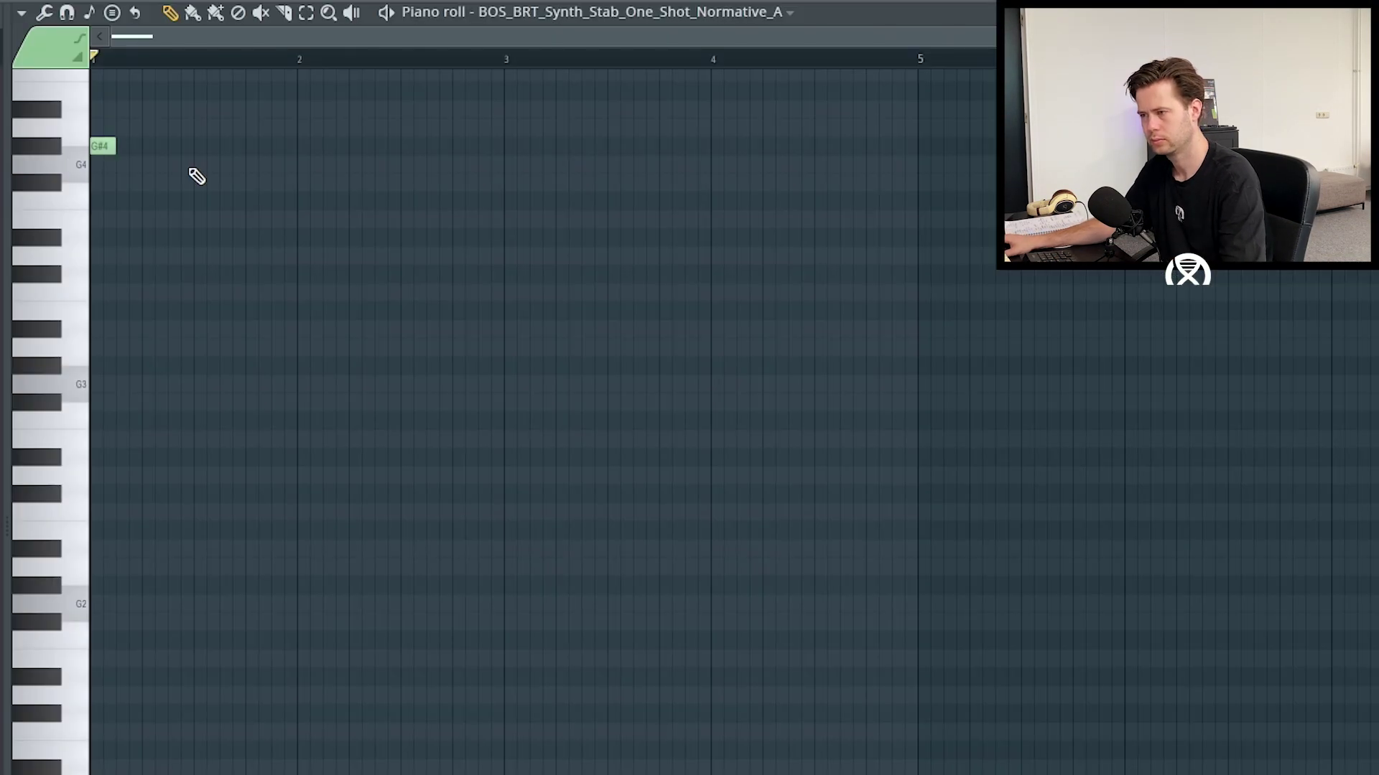
- Draw the opening of the stab melody in the Normative_A channel's piano roll, using G#4, G4 and D#5 notes
click(208, 146)
click(294, 147)
click(281, 165)
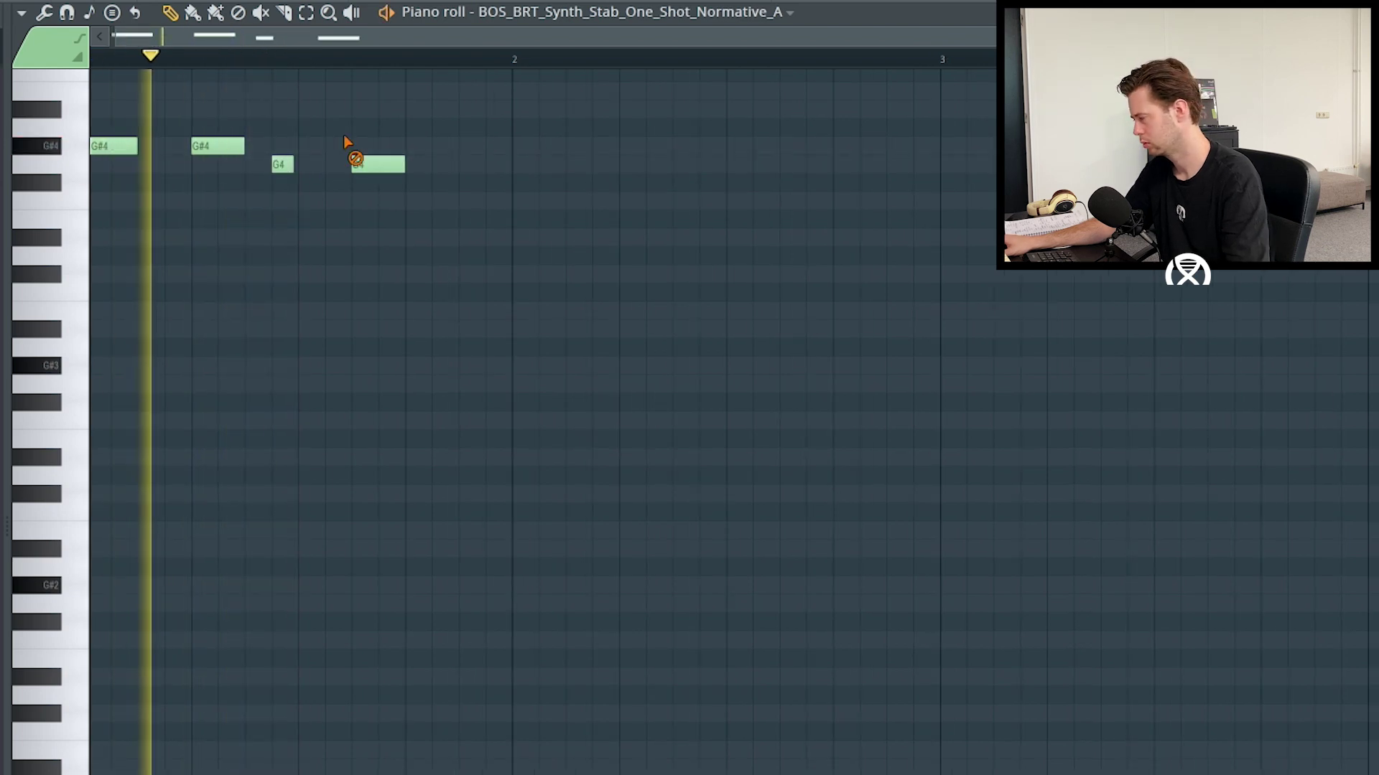
scroll(352, 142, down, 1)
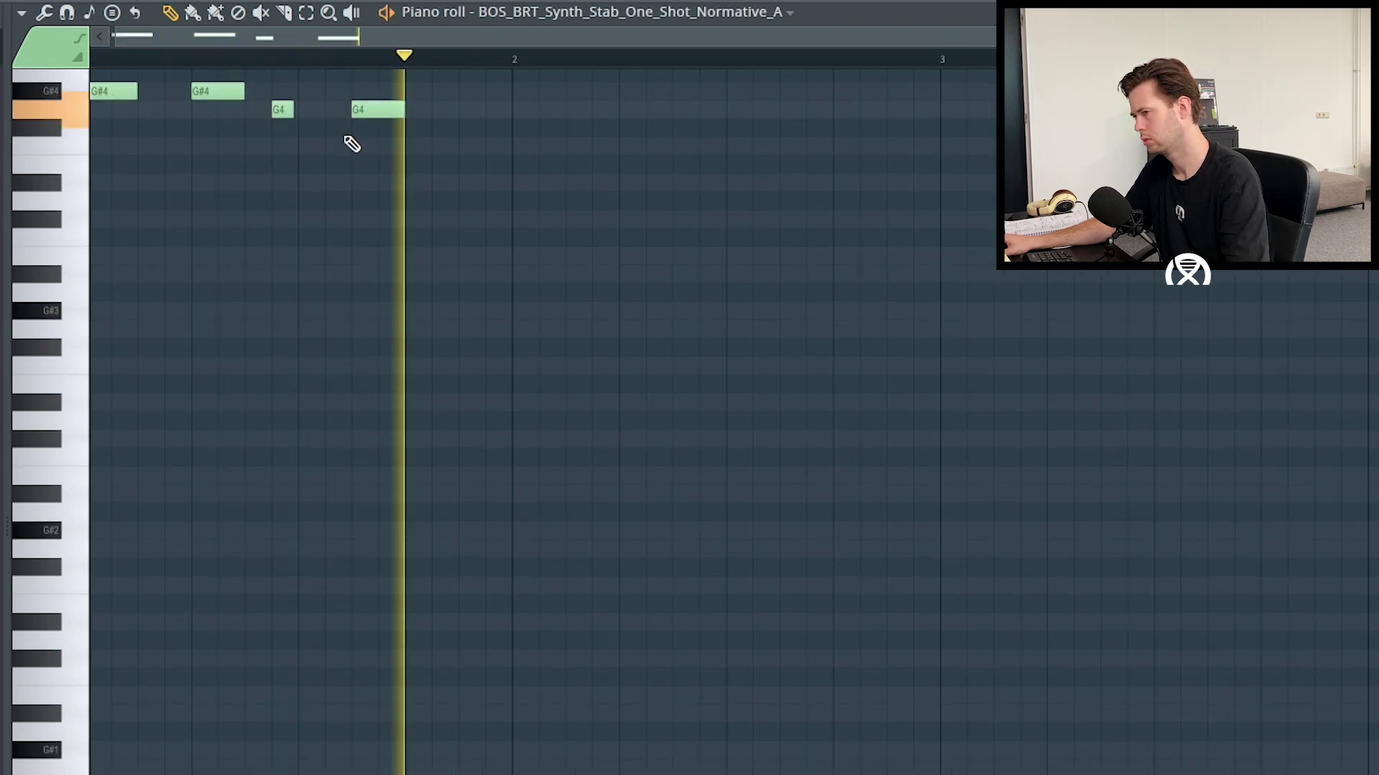
scroll(573, 270, up, 4)
click(463, 182)
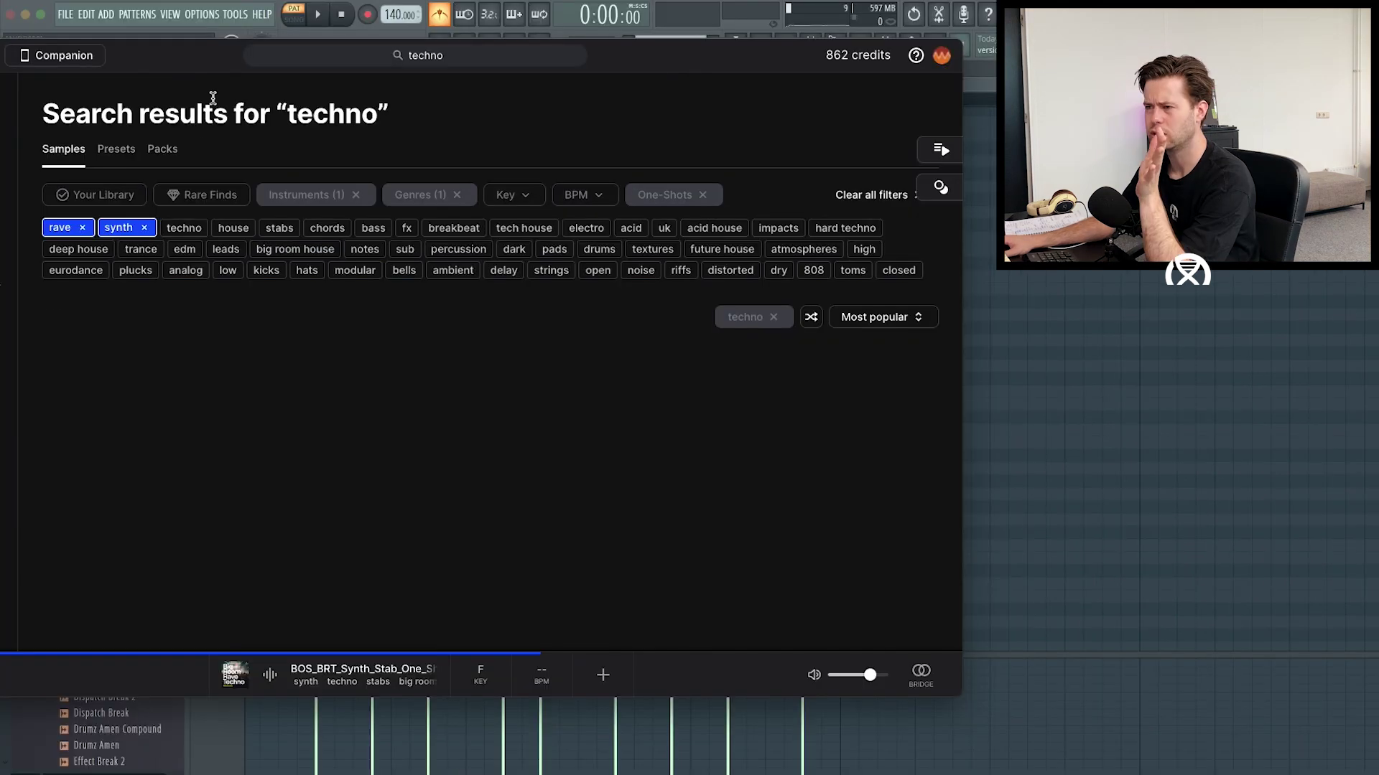
- Audition the rave synth one-shots in Splice's techno results from 91V_SPD_bass_synth_happiness_A down to sm_rr_synth_rave_eurodance_C
click(390, 387)
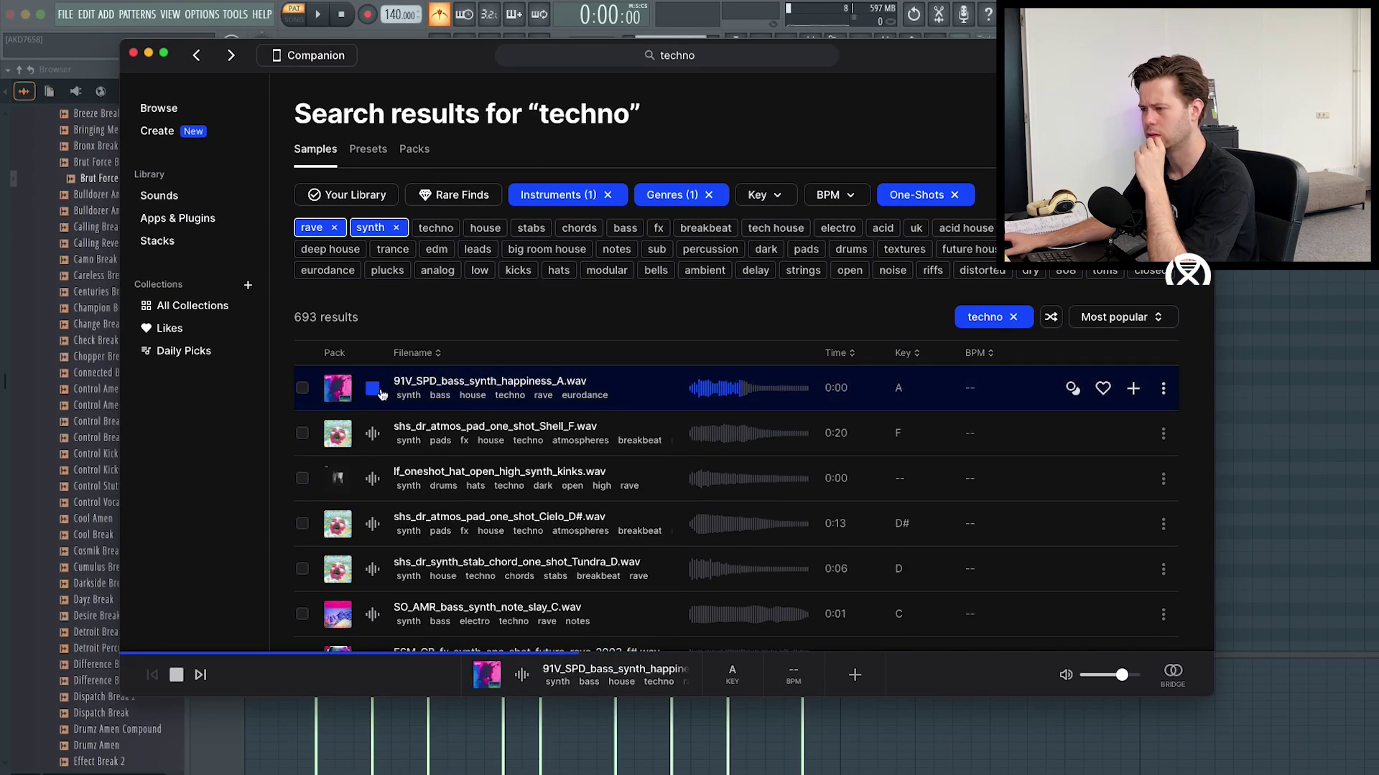
key(Down)
key(Down)
key(Down)
key(Down)
key(Down)
key(Down)
key(Down)
key(Down)
key(Down)
key(Down)
key(Down)
key(Down)
key(Down)
key(Down)
key(Down)
key(Down)
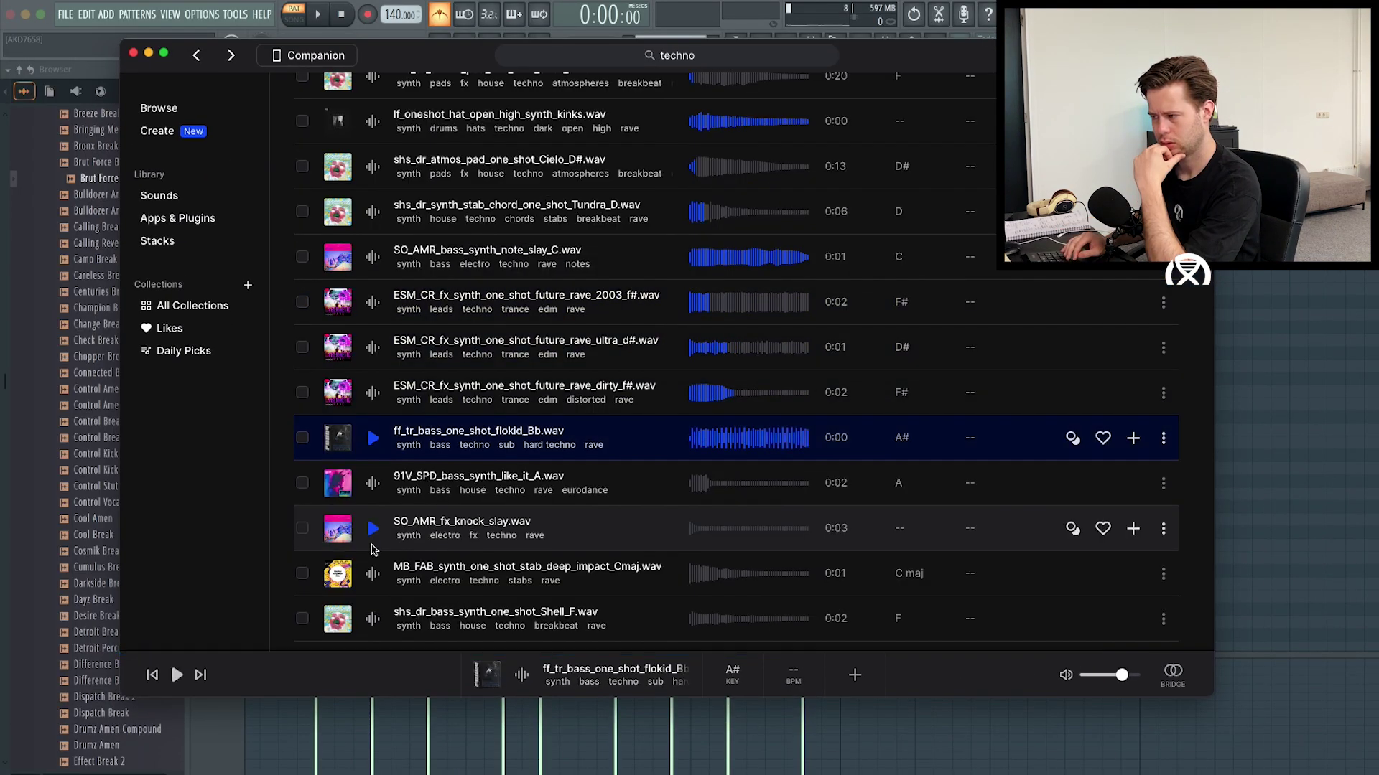
key(Up)
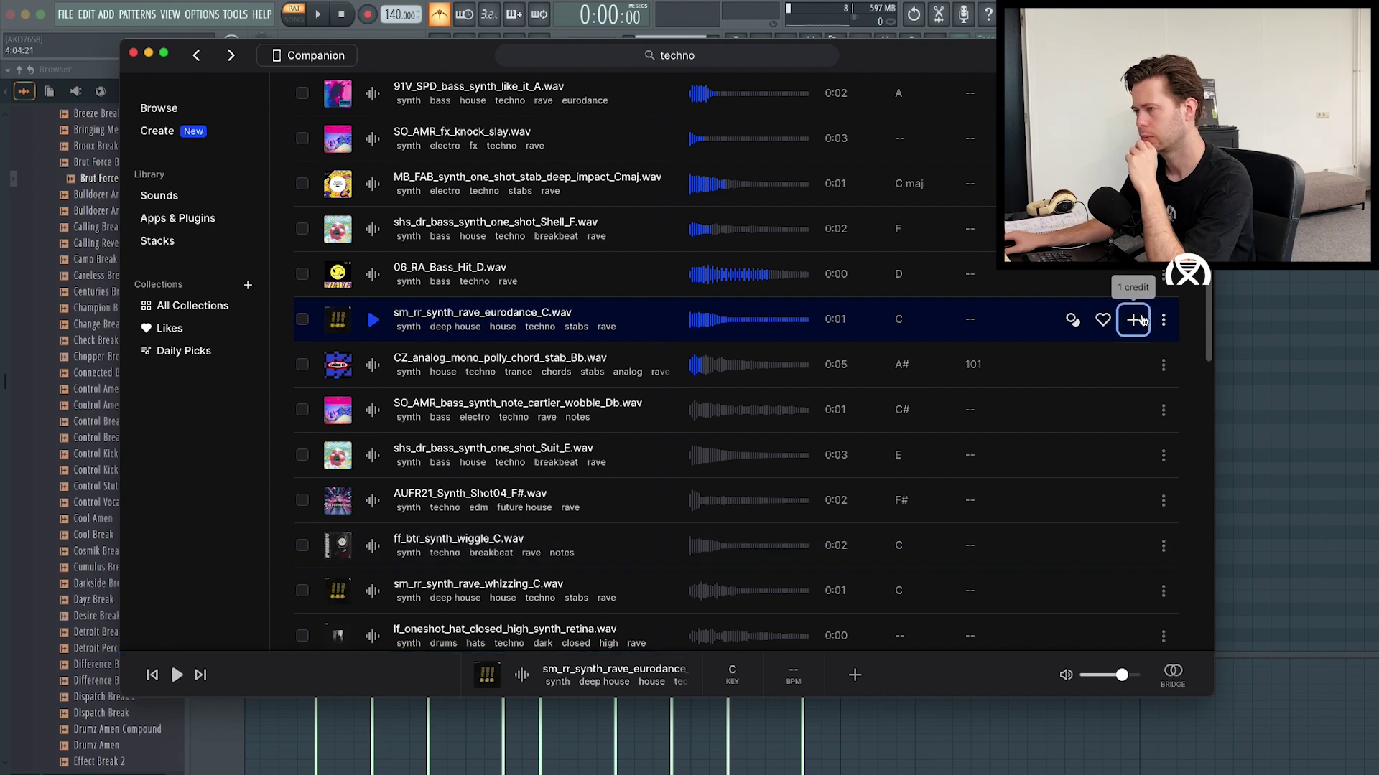
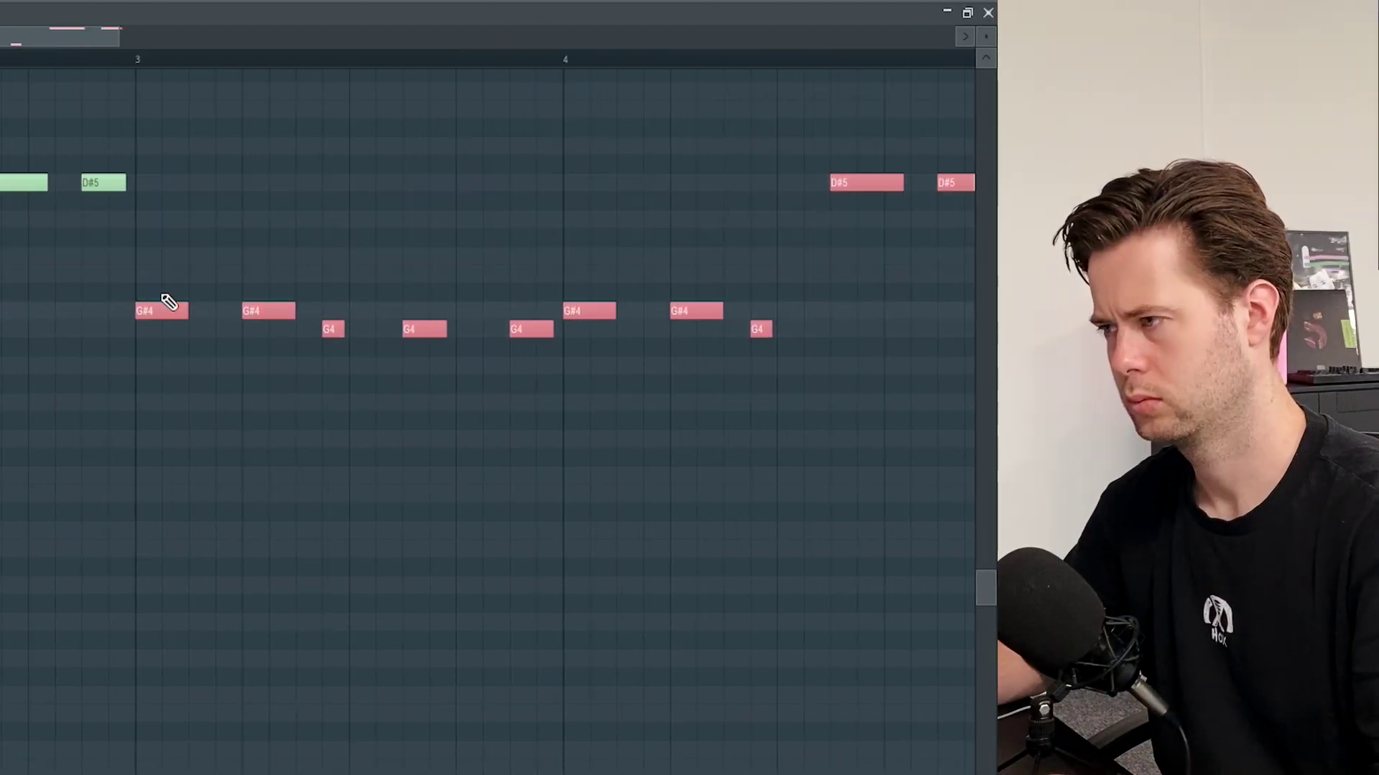
- Adjust the melody in the piano roll by transposing the selected notes down an octave and deleting one note
click(537, 83)
scroll(542, 71, down, 2)
drag(519, 158, 268, 225)
key(ctrl+Down)
right_click(499, 180)
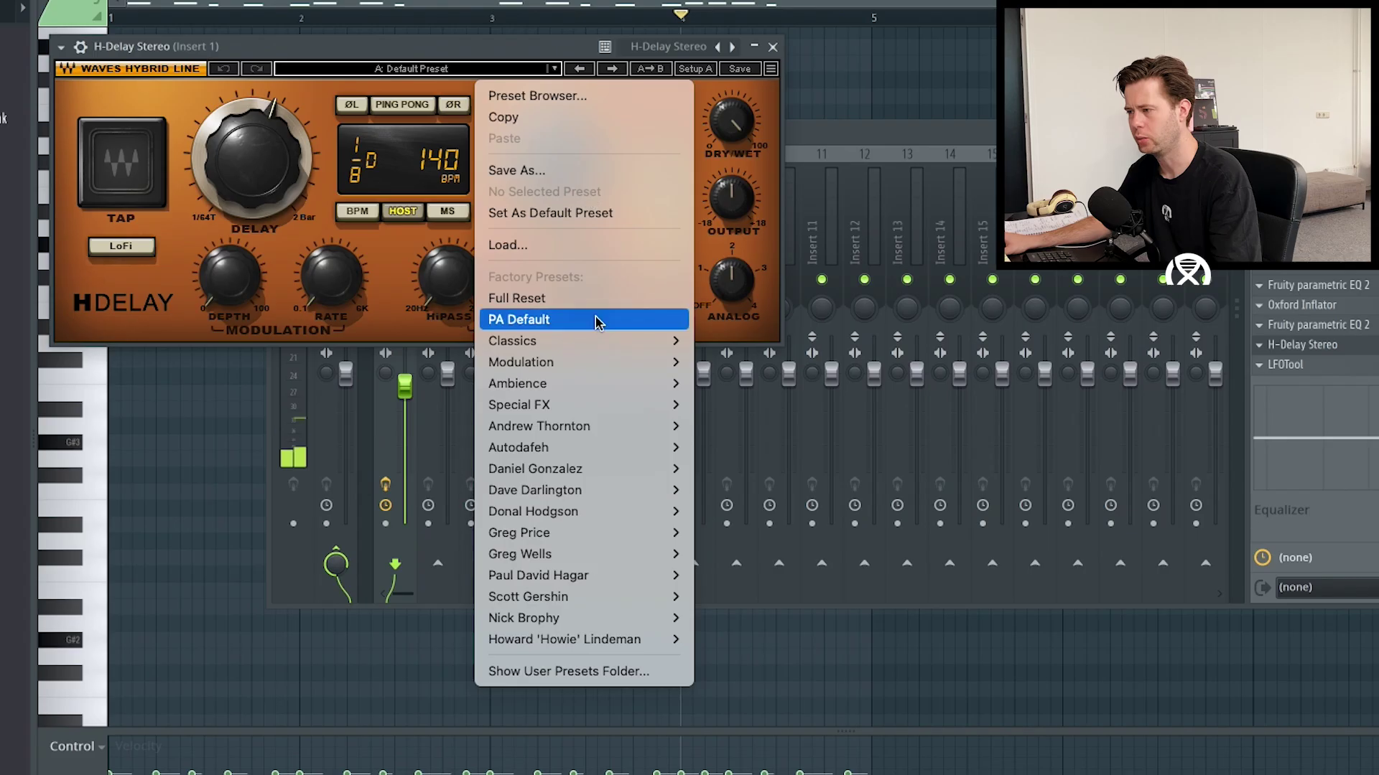
- Load a factory preset into the H-Delay Stereo effect on Insert 1
mouse_move(595, 352)
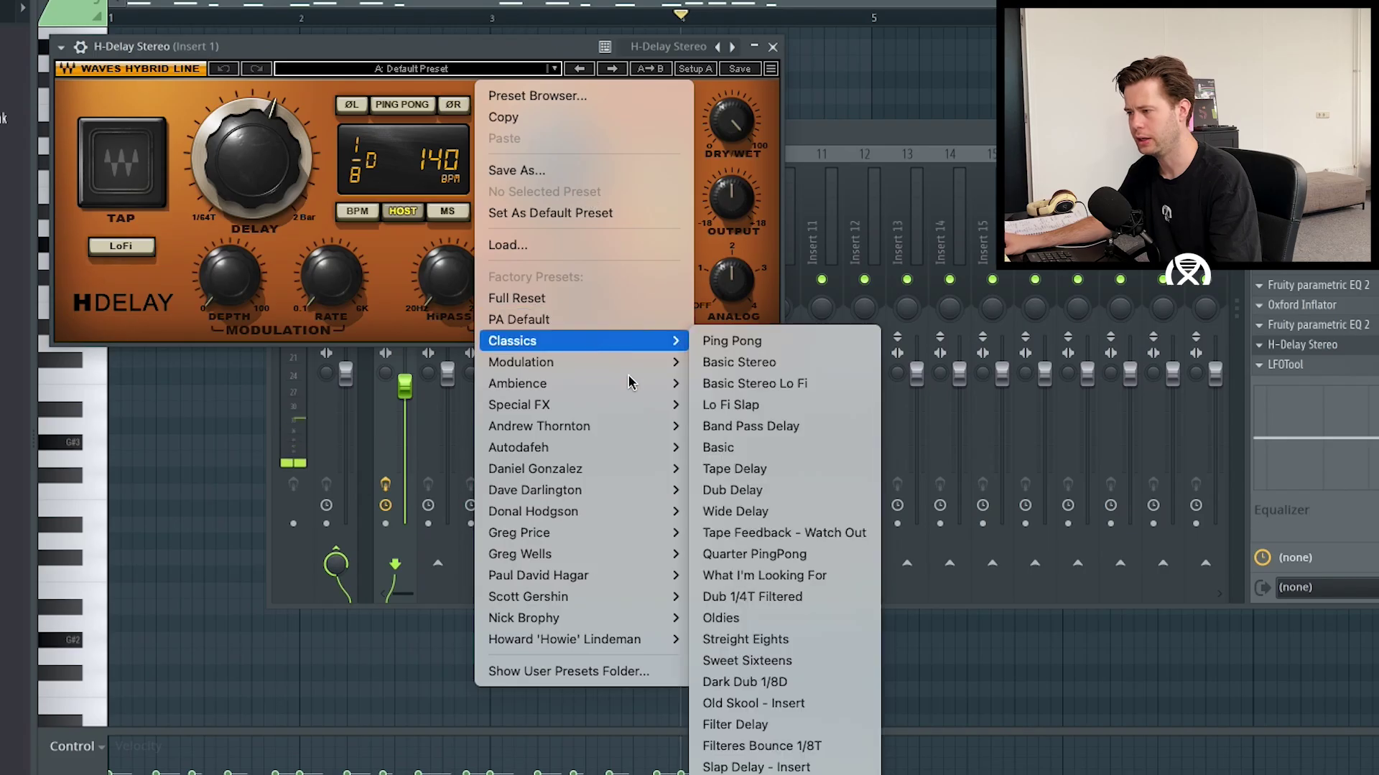
mouse_move(635, 363)
click(739, 383)
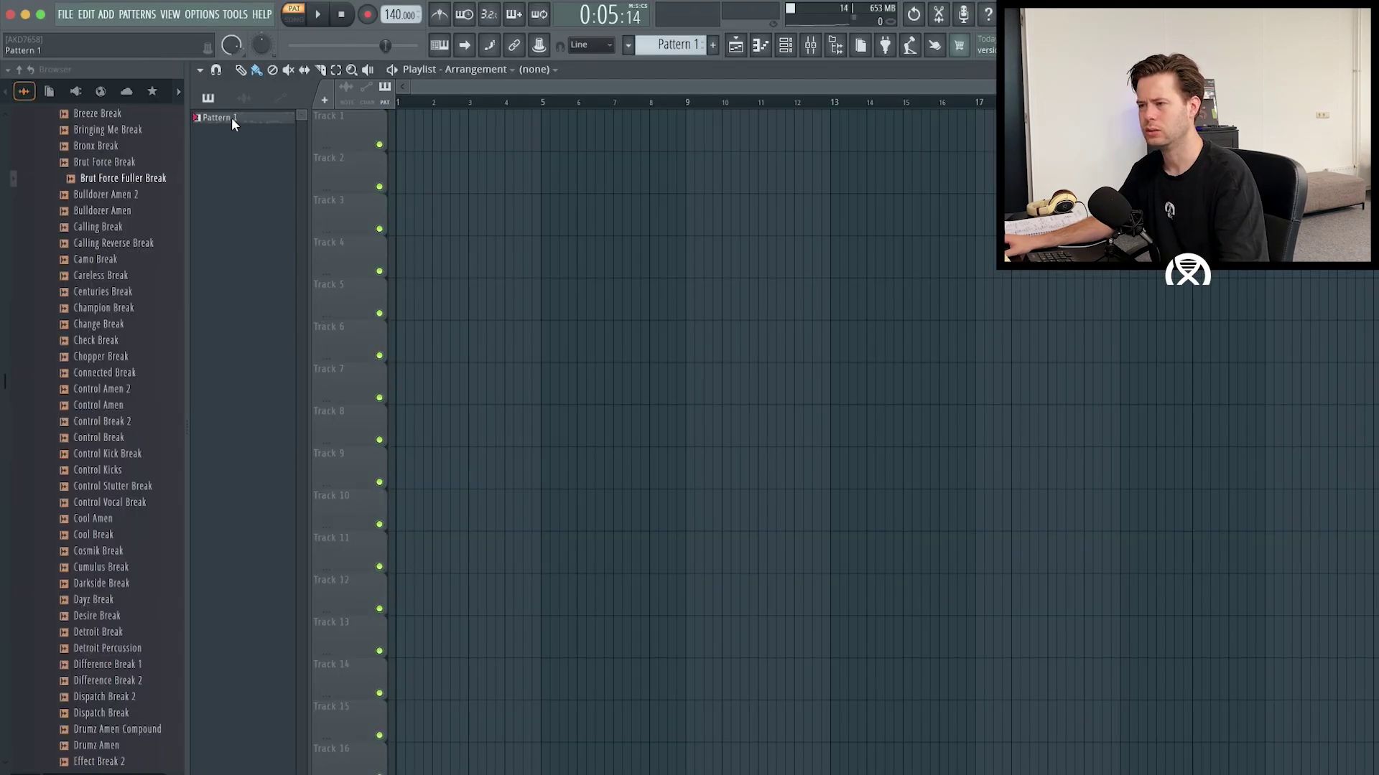
- Rename Pattern 1 as MELODY and close the Serum window with the rave organ preset
right_click(231, 118)
click(292, 176)
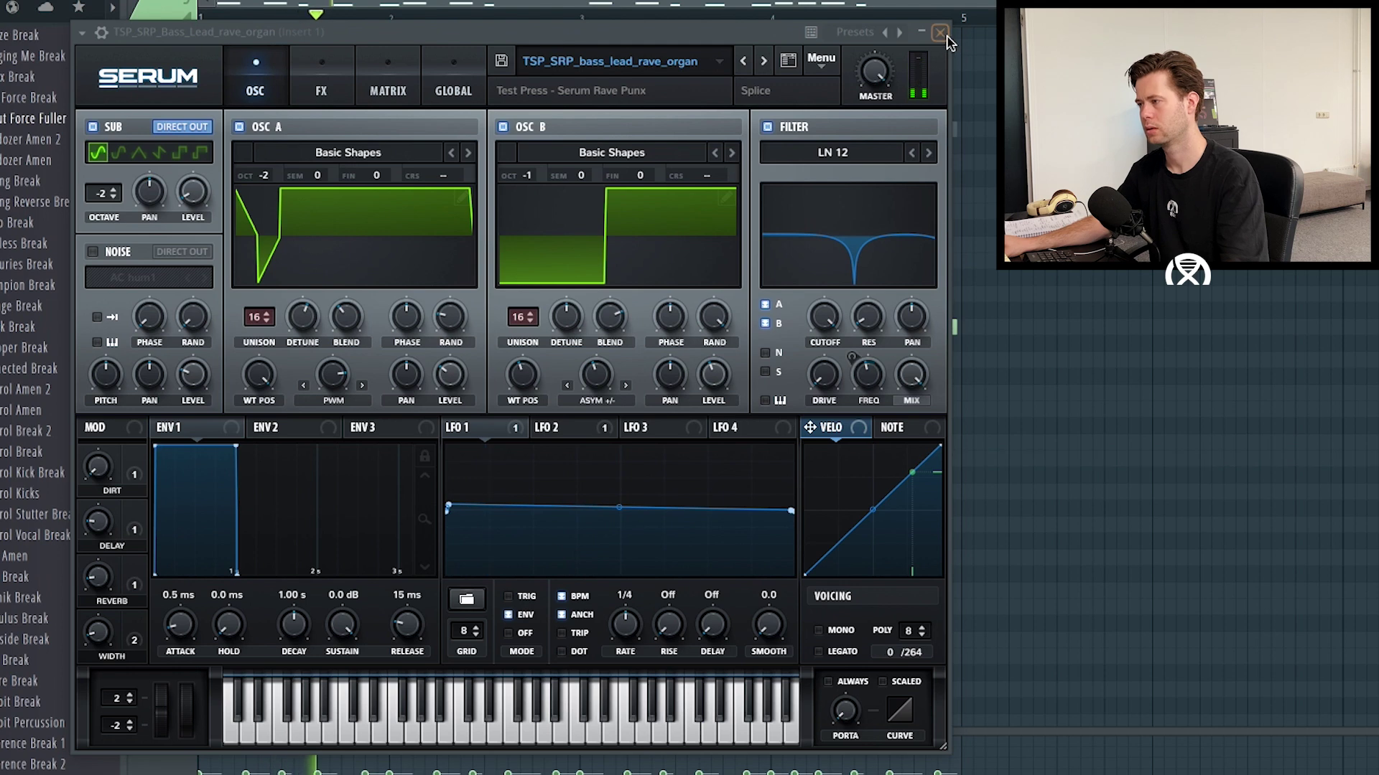
click(941, 33)
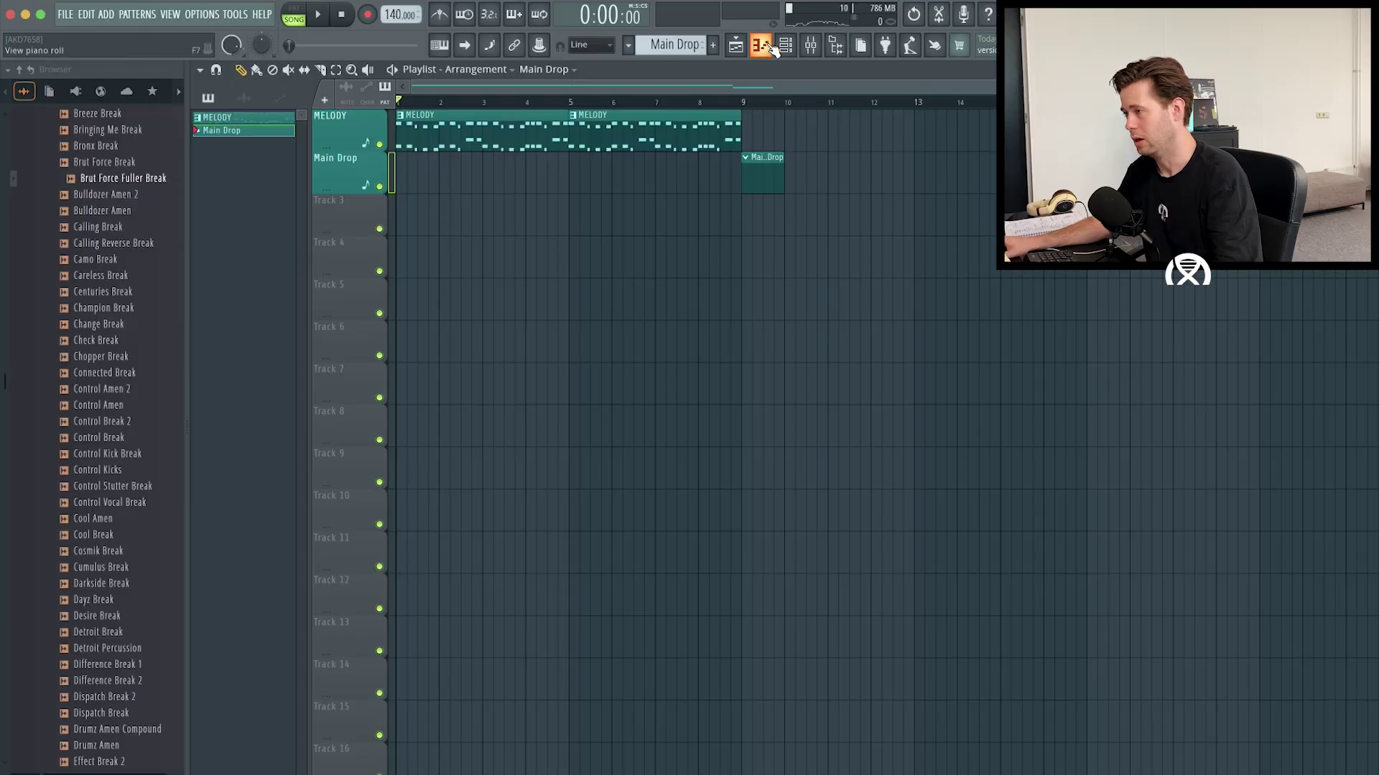
- Add G#5 notes in bars 3 and 4 of the Main Drop pattern and adjust the last one
click(786, 46)
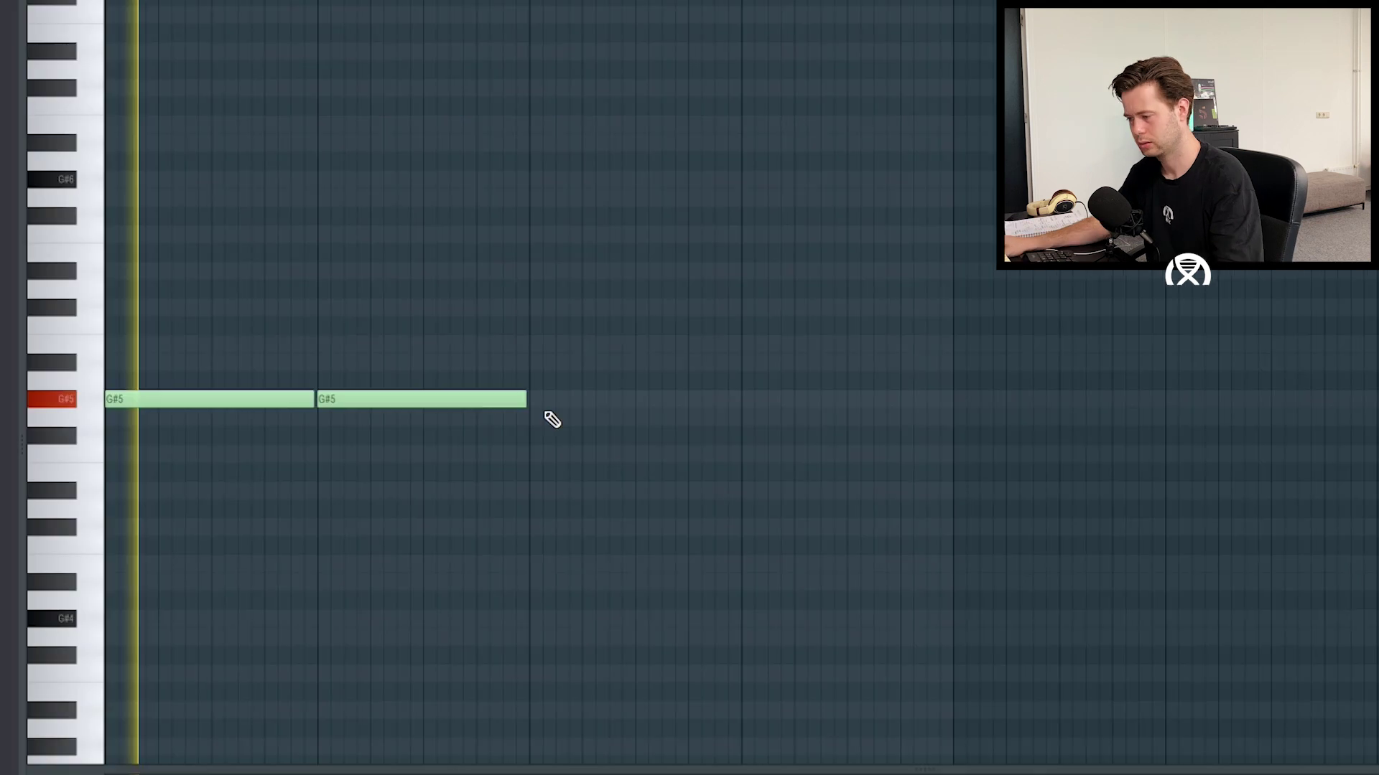
click(532, 400)
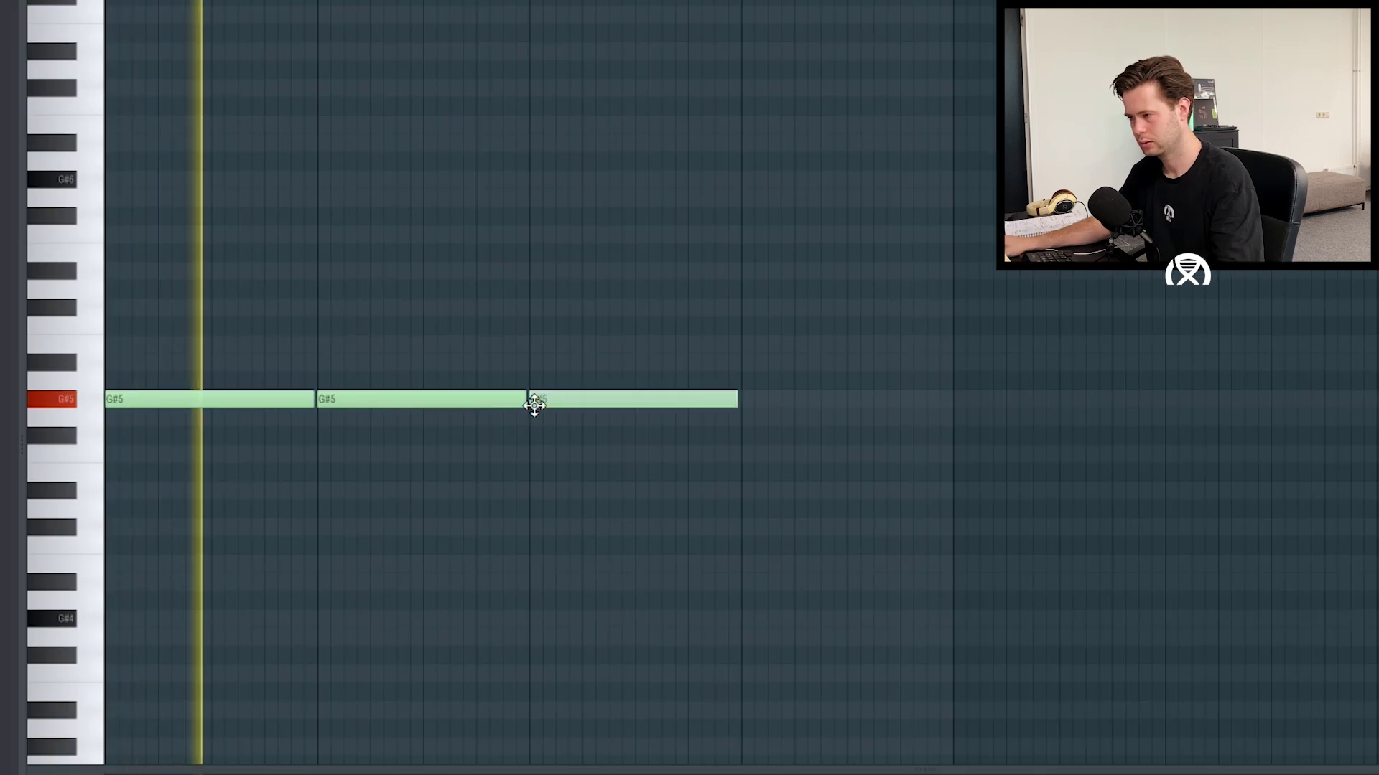
click(766, 403)
drag(820, 404, 807, 403)
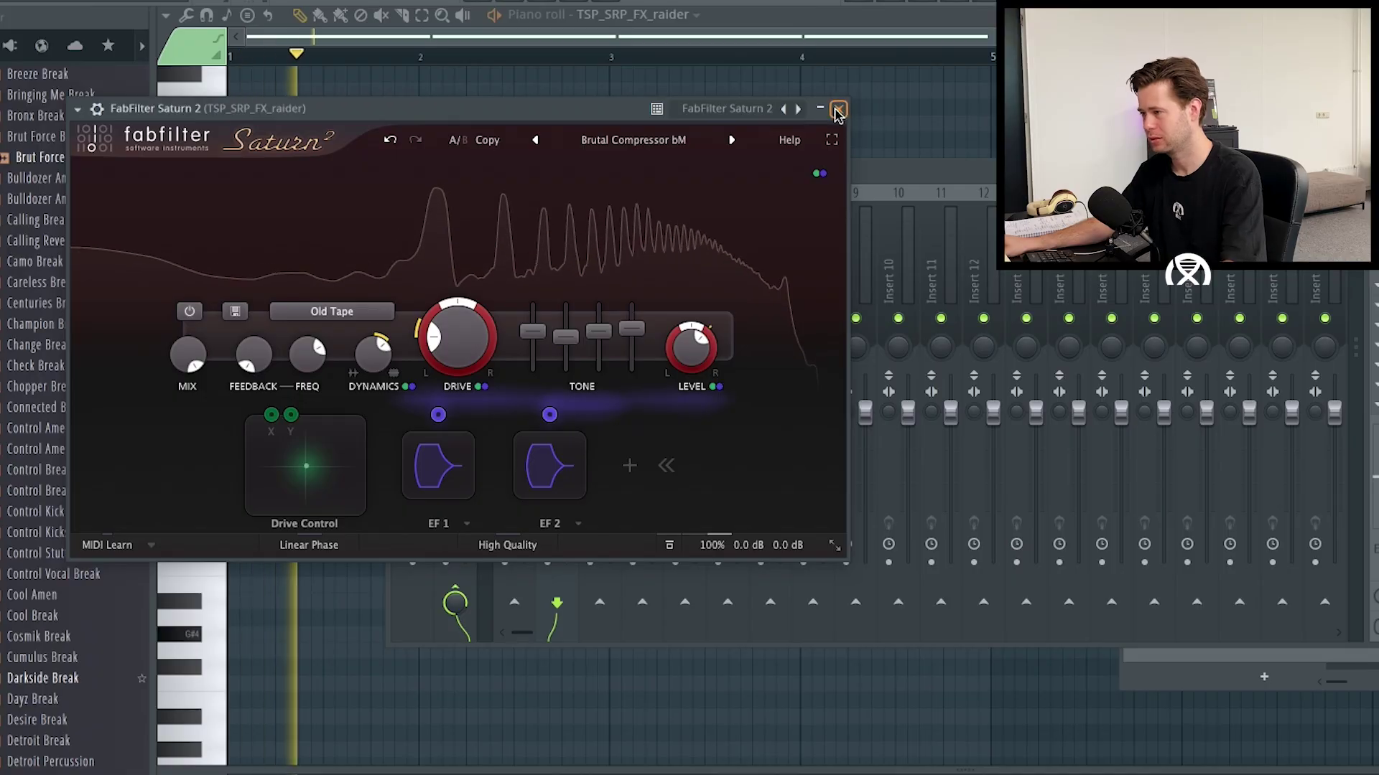
- Close the FabFilter Saturn 2 window and collapse the Jungle Jungle sample pack folder in the browser
click(837, 110)
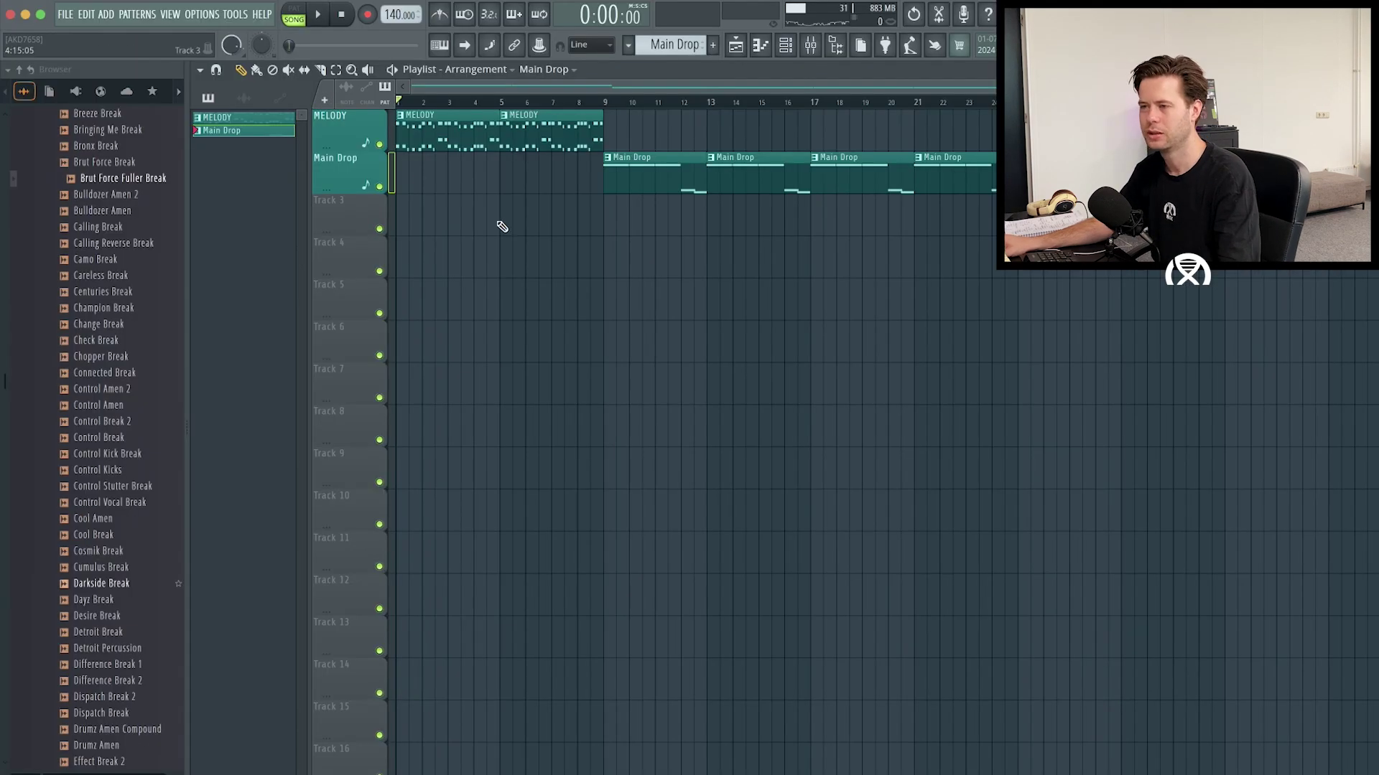
scroll(108, 230, up, 5)
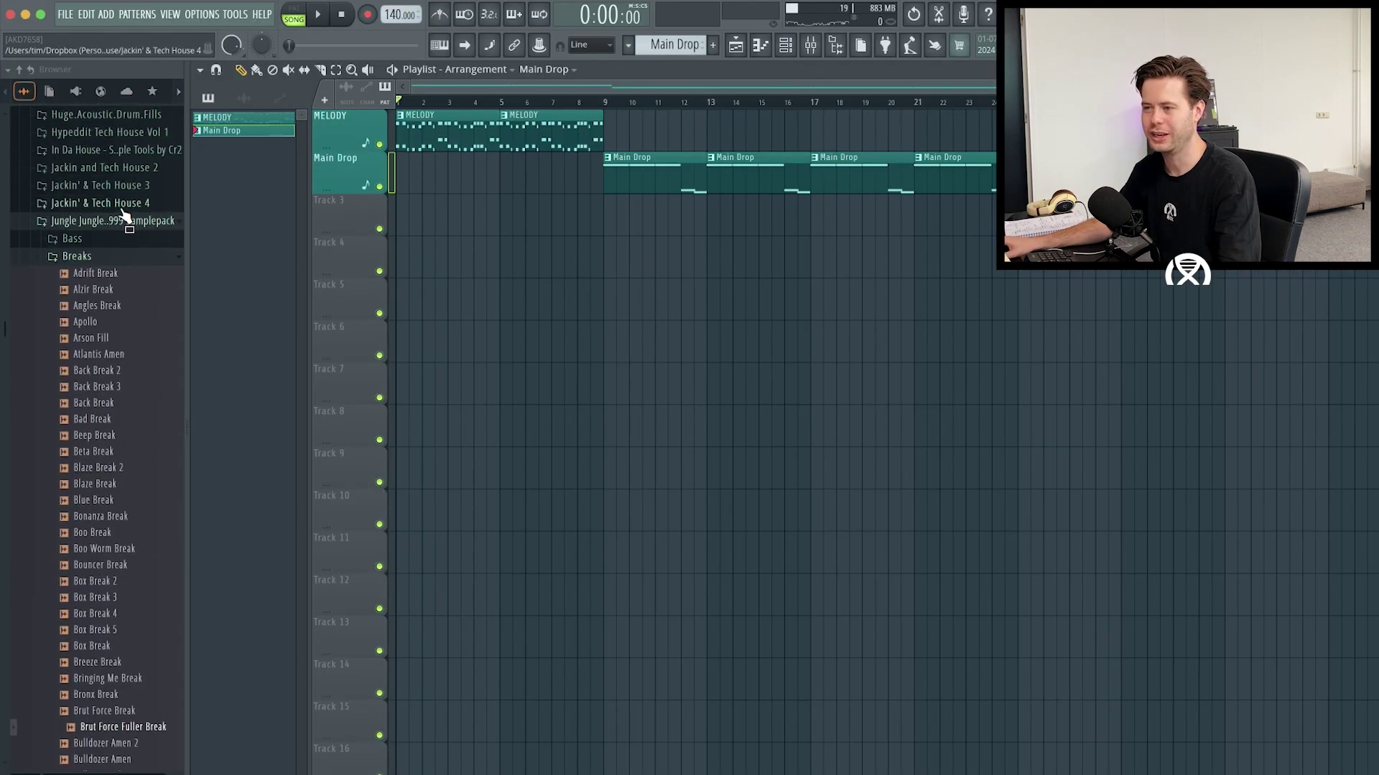
click(123, 260)
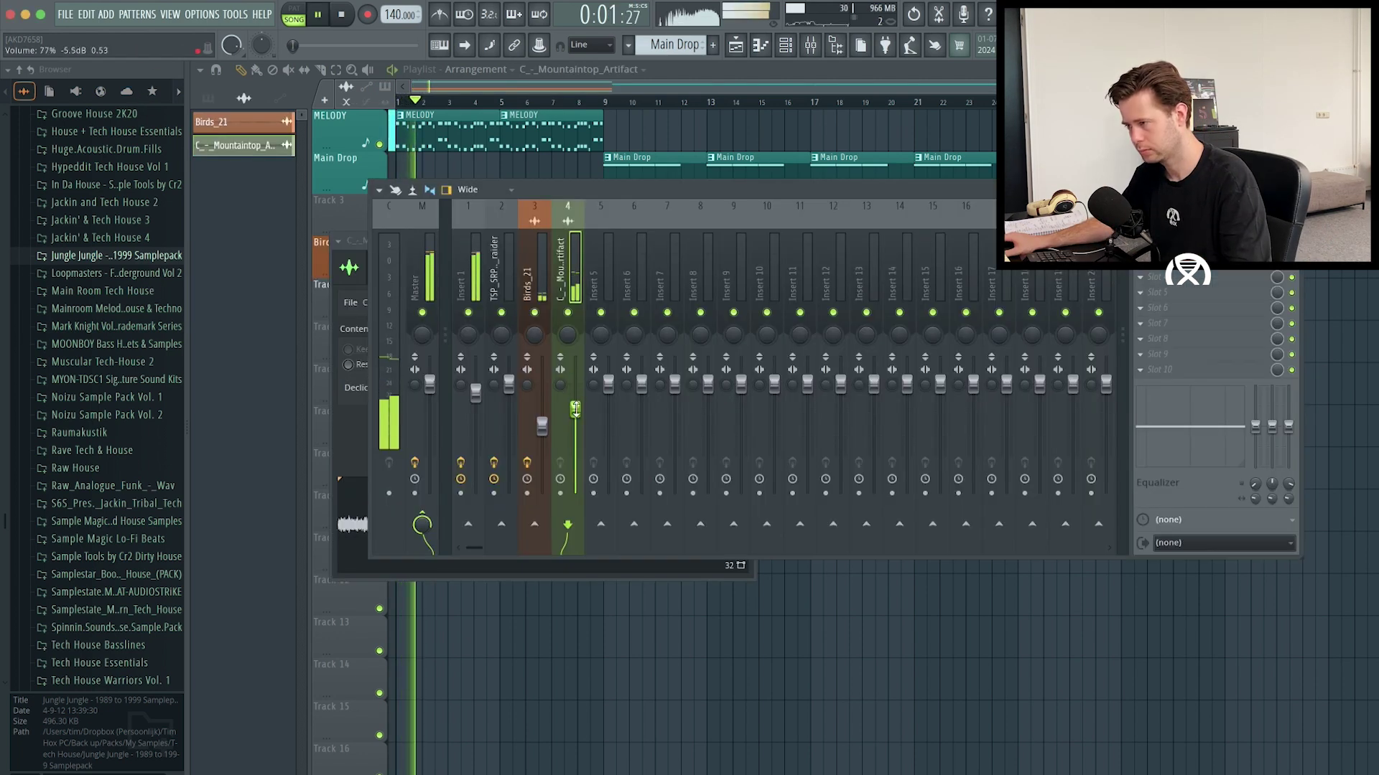
- Close the mixer and trim the second MELODY clip in the playlist to end at bar 8
key(F9)
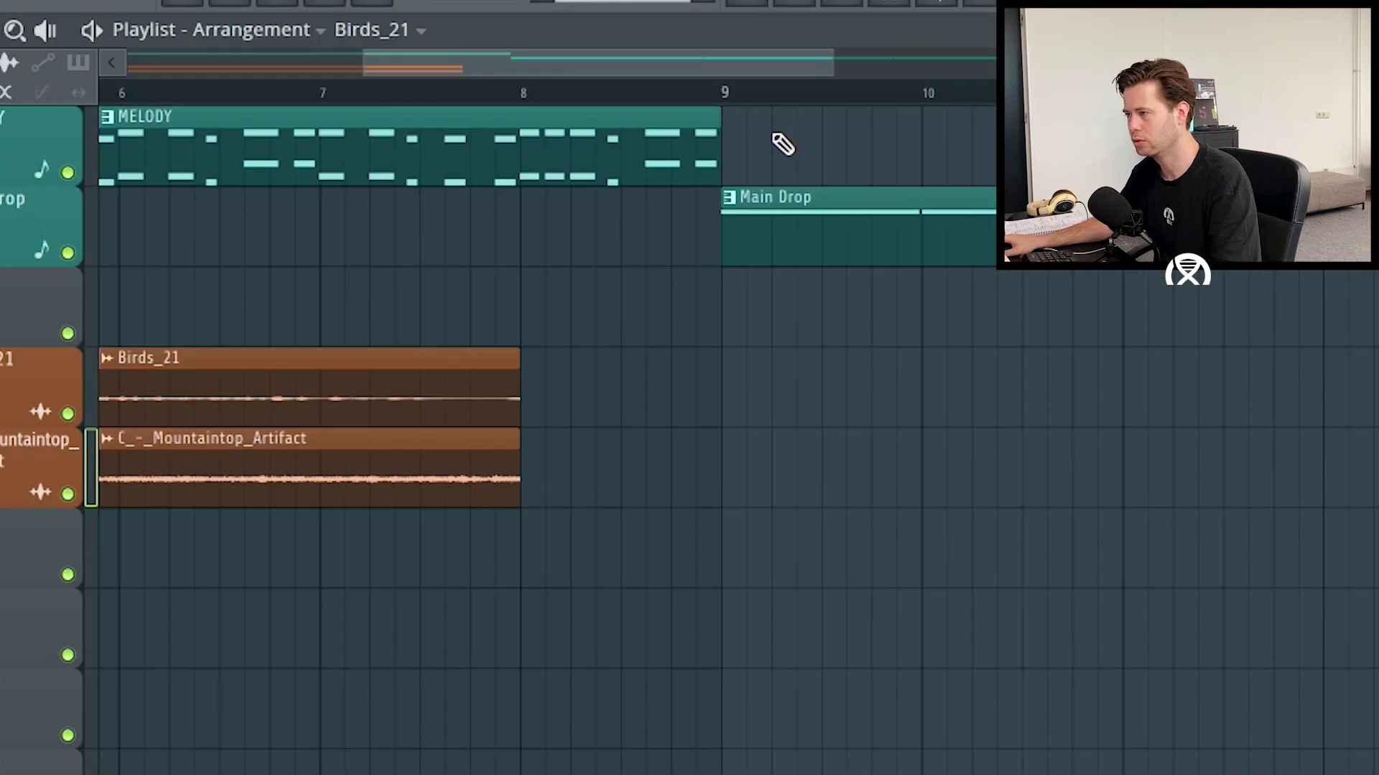
drag(718, 140, 524, 140)
- Collapse the Hox Favourites folder and open the Noizu sample pack's clap folders in the browser
scroll(137, 446, up, 10)
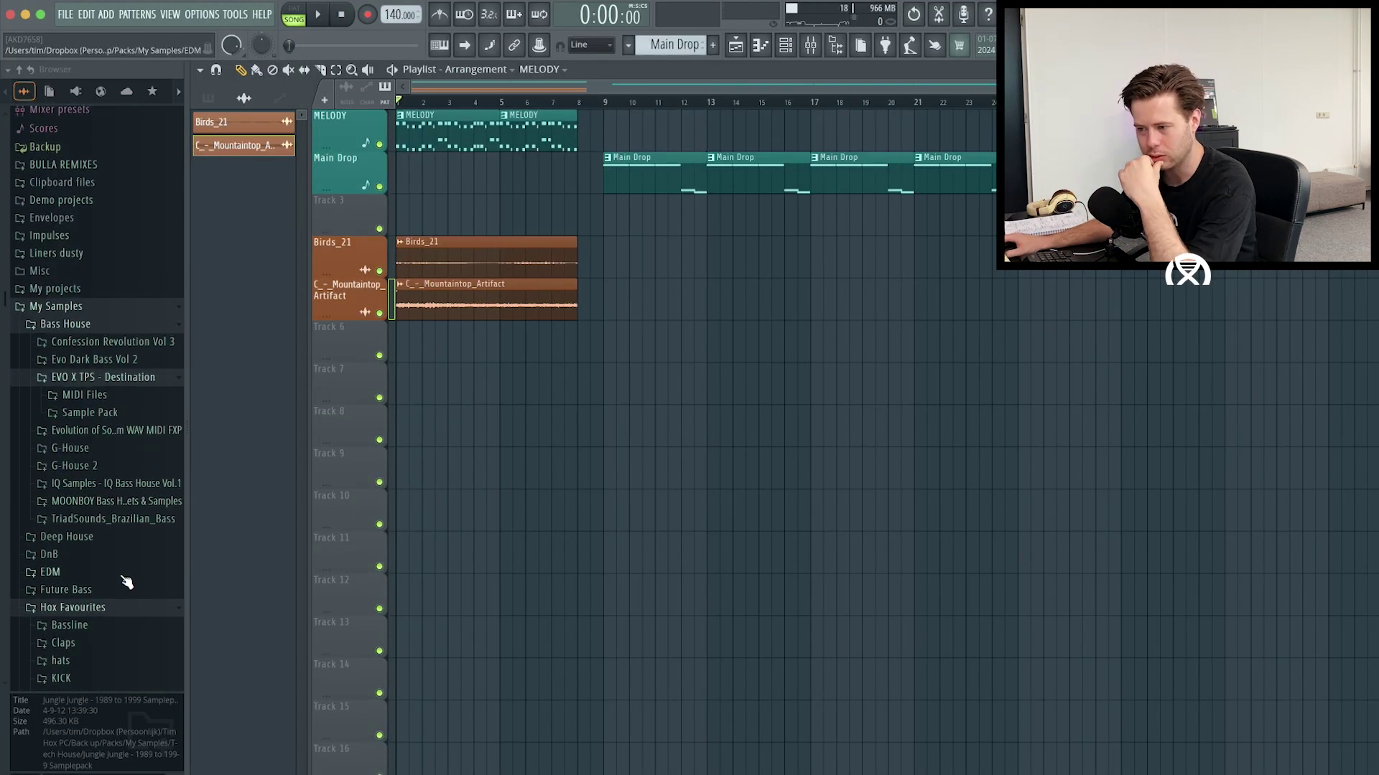
click(72, 608)
click(86, 523)
click(122, 529)
click(109, 511)
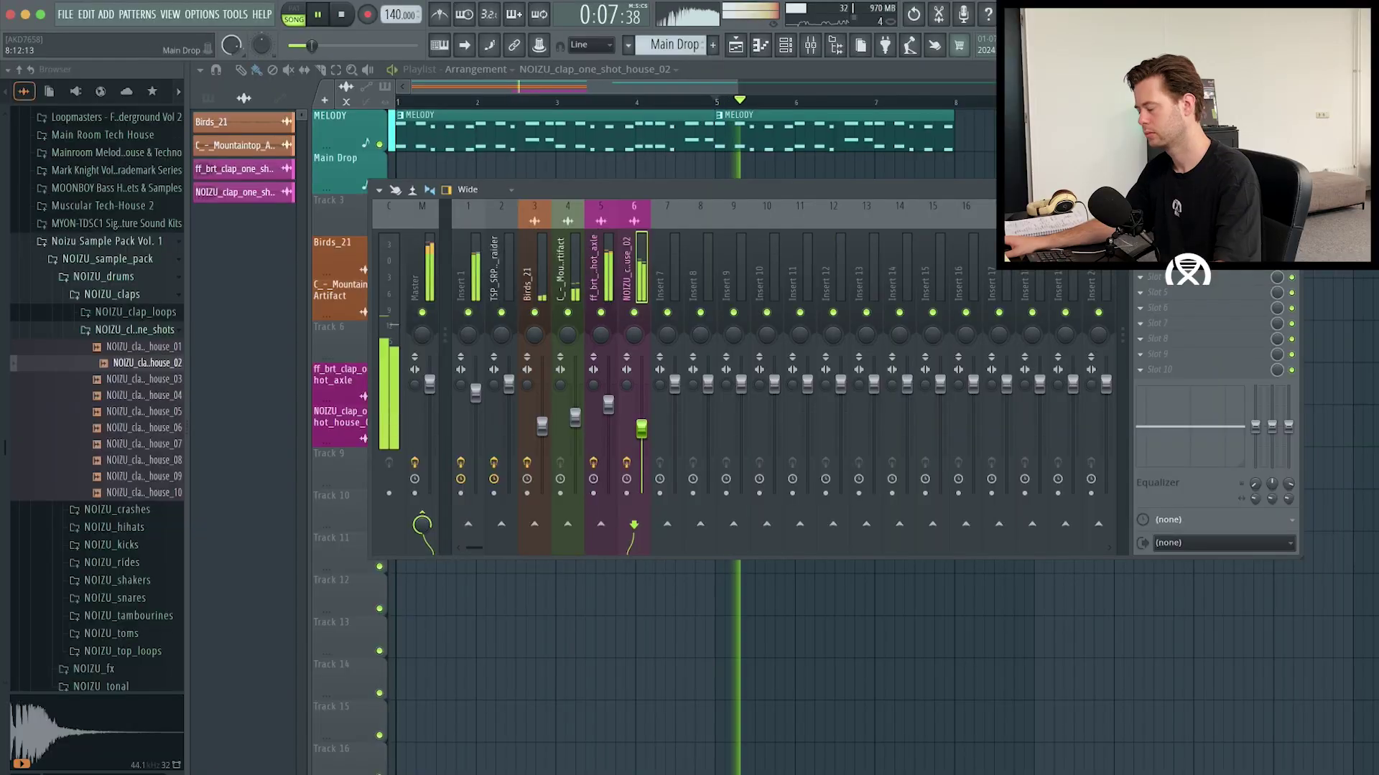
- Close the mixer and return to the playlist
key(F9)
scroll(847, 356, down, 3)
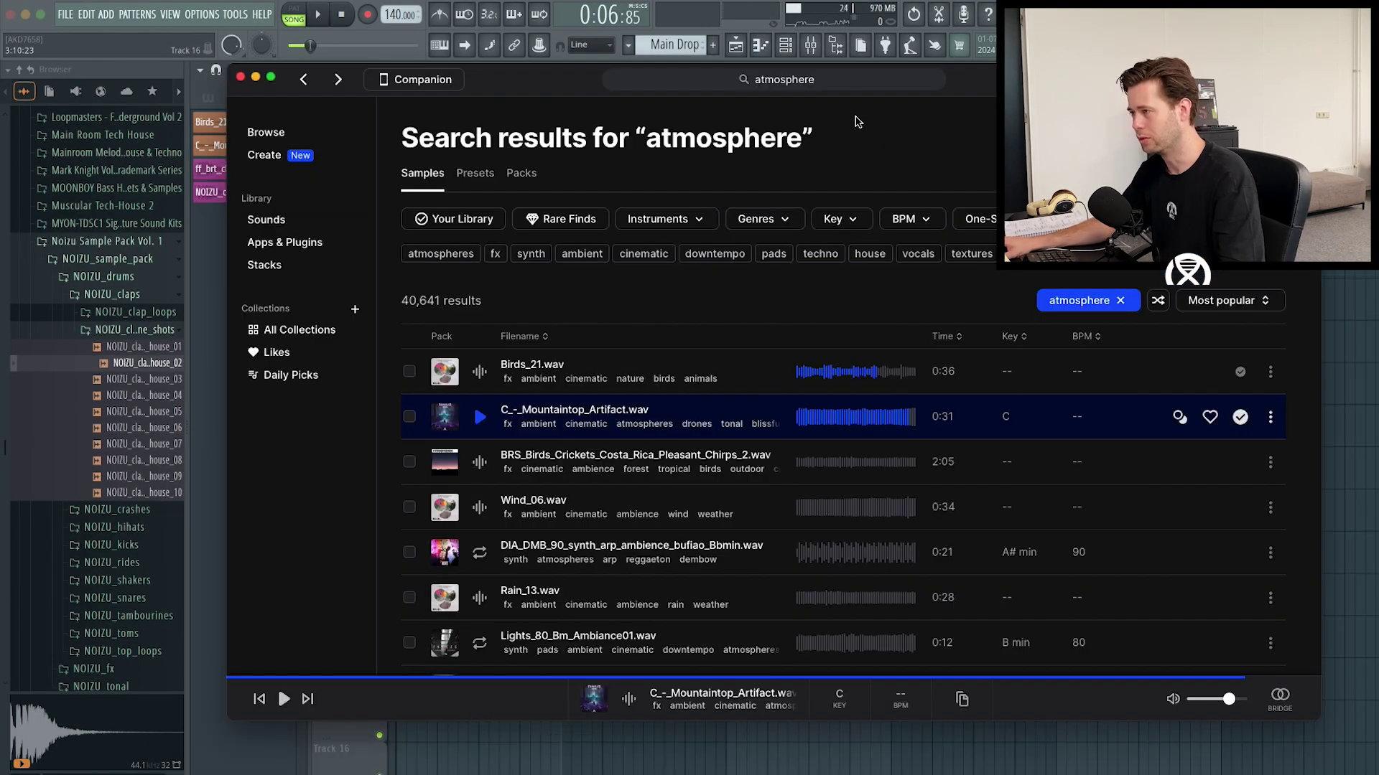
- Search Splice for "pre drop vocal" filtered to trap in A♭ and audition the results down to SO_DC2_choir_chord_angelic_Abmin.wav
click(855, 87)
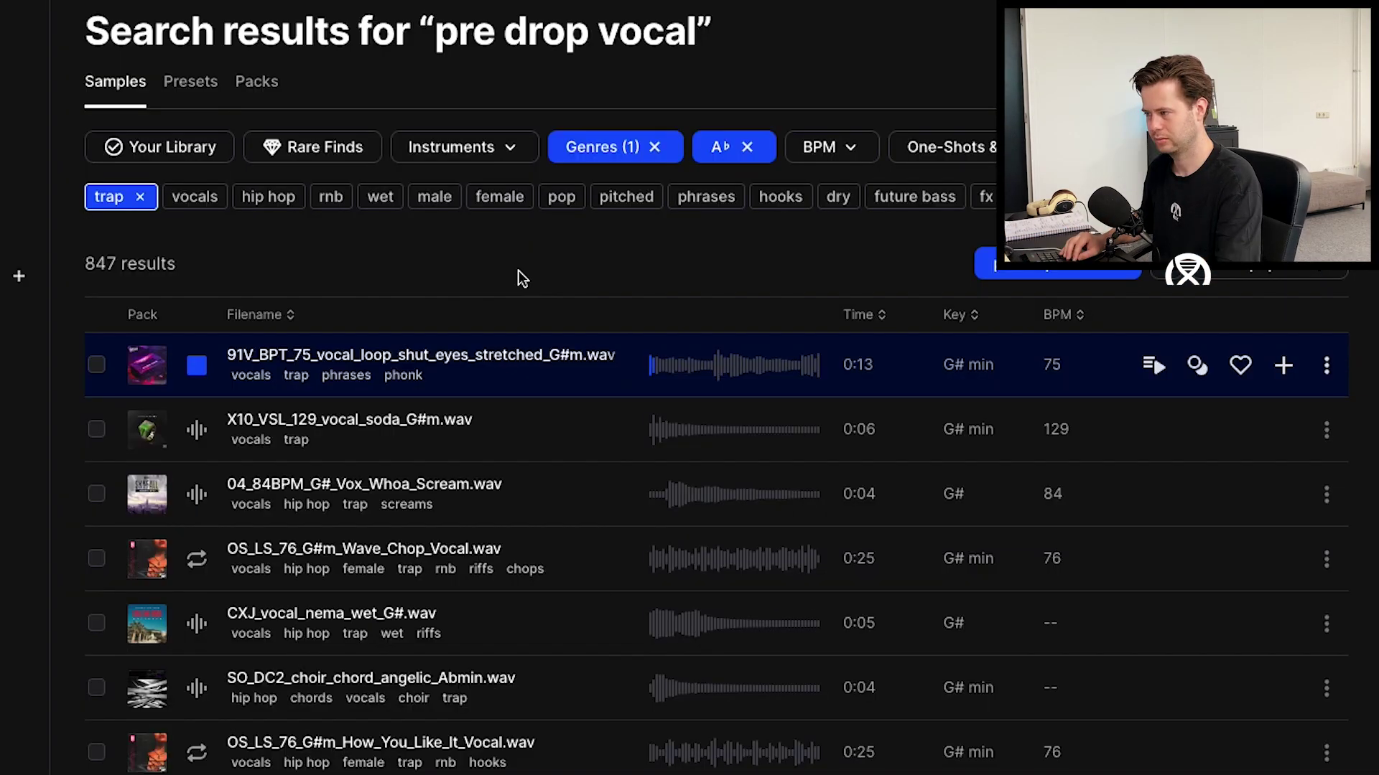
key(Down)
key(Down)
key(Down)
key(Down)
key(Down)
scroll(1091, 382, down, 5)
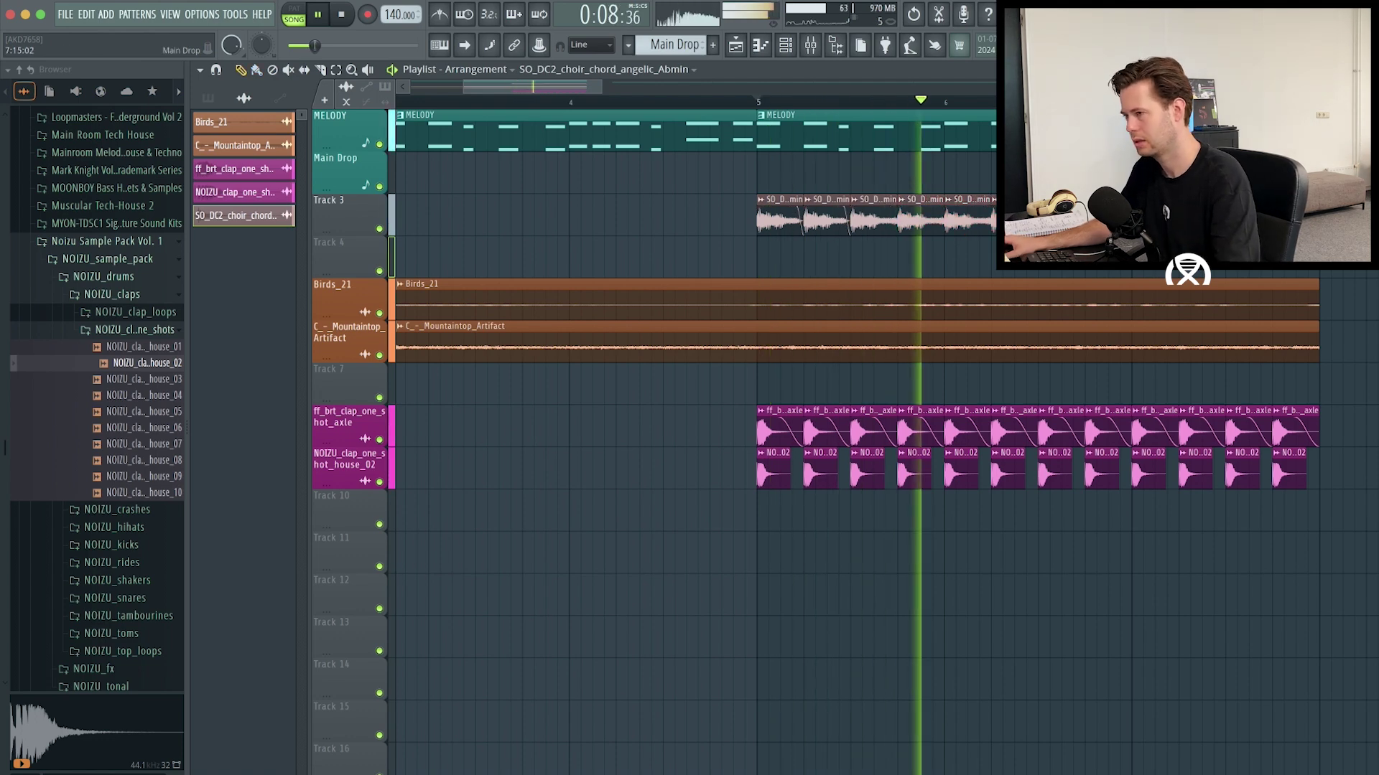
- Name the third playlist track after the choir chord sample, match its colour to the teal melody tracks and stop playback
right_click(352, 216)
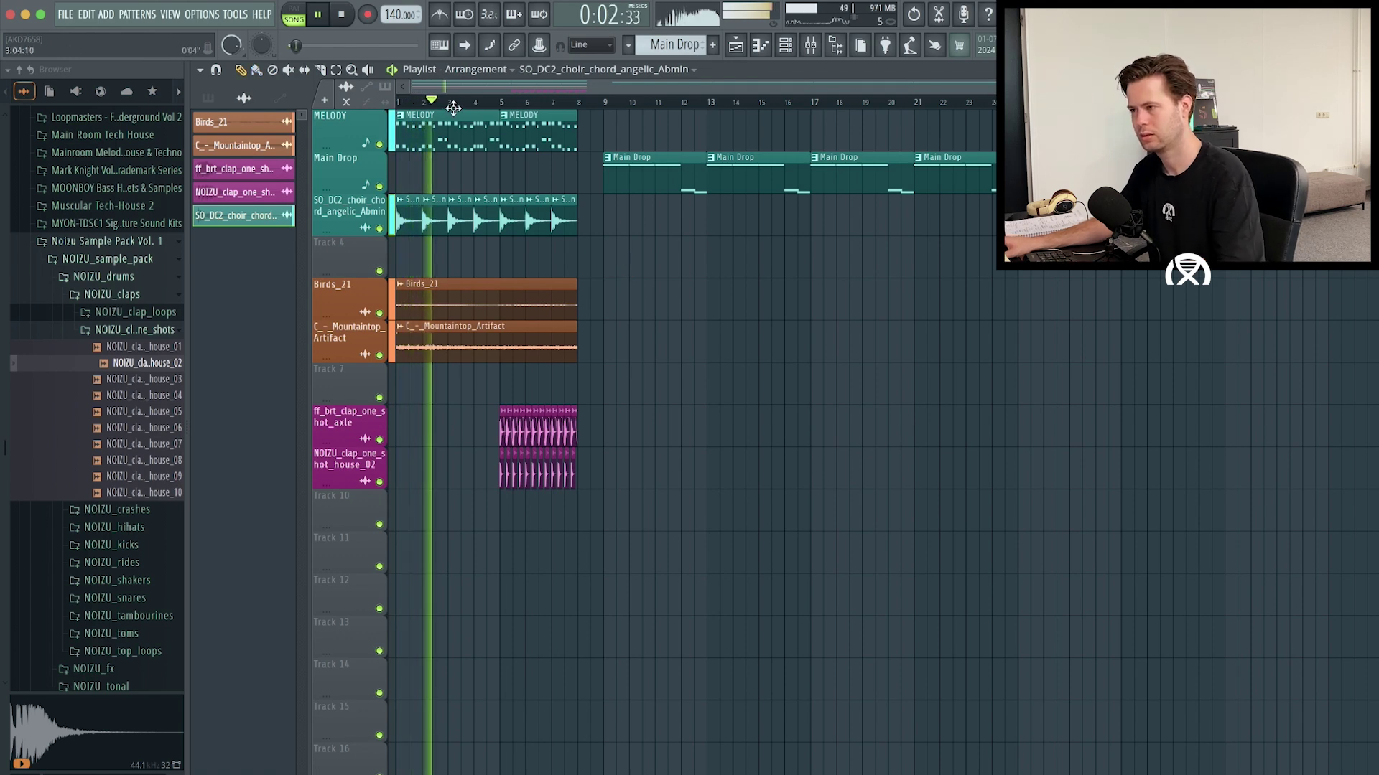
scroll(453, 108, up, 3)
scroll(453, 108, down, 4)
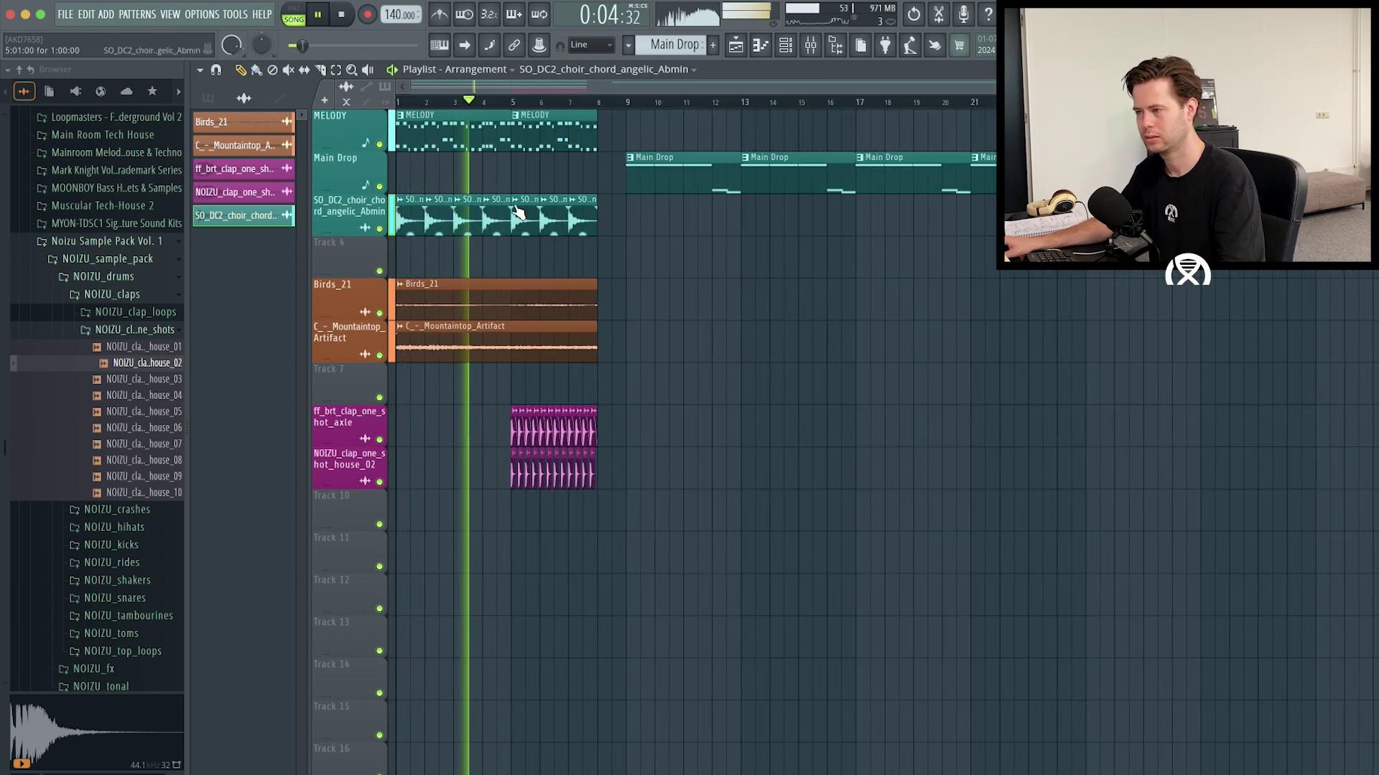
key(space)
scroll(402, 85, up, 2)
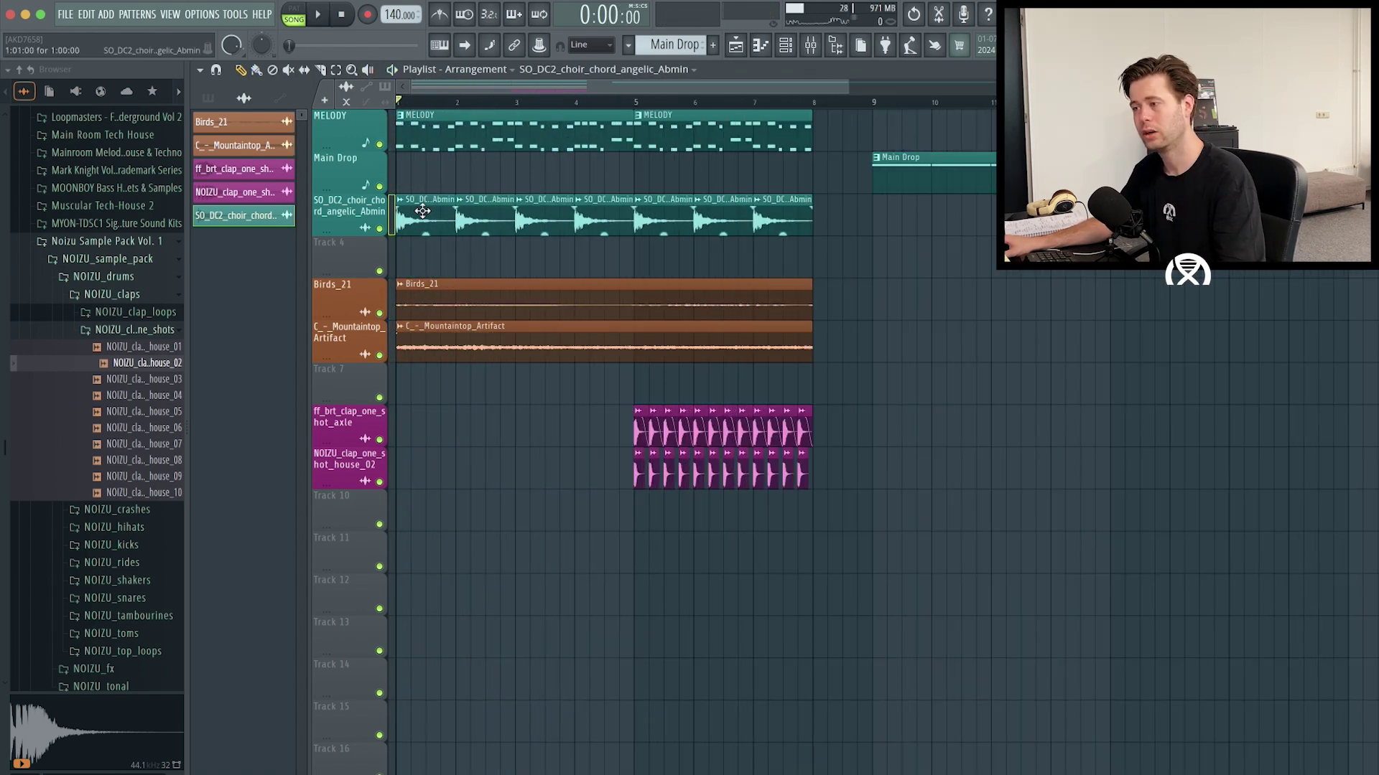
- Show the unsorted channels in the channel rack and open the settings of the choir chord channel in the MELODY pattern
click(791, 46)
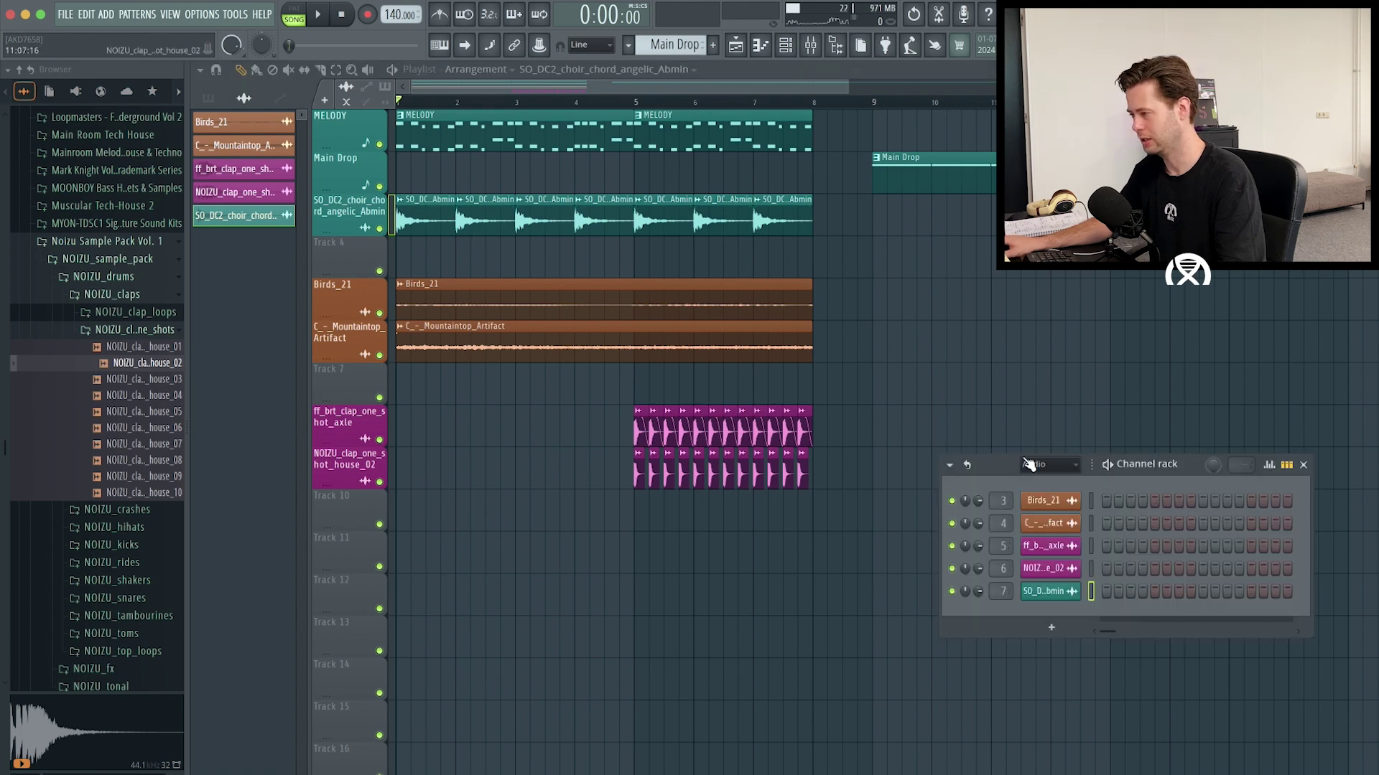
click(1039, 515)
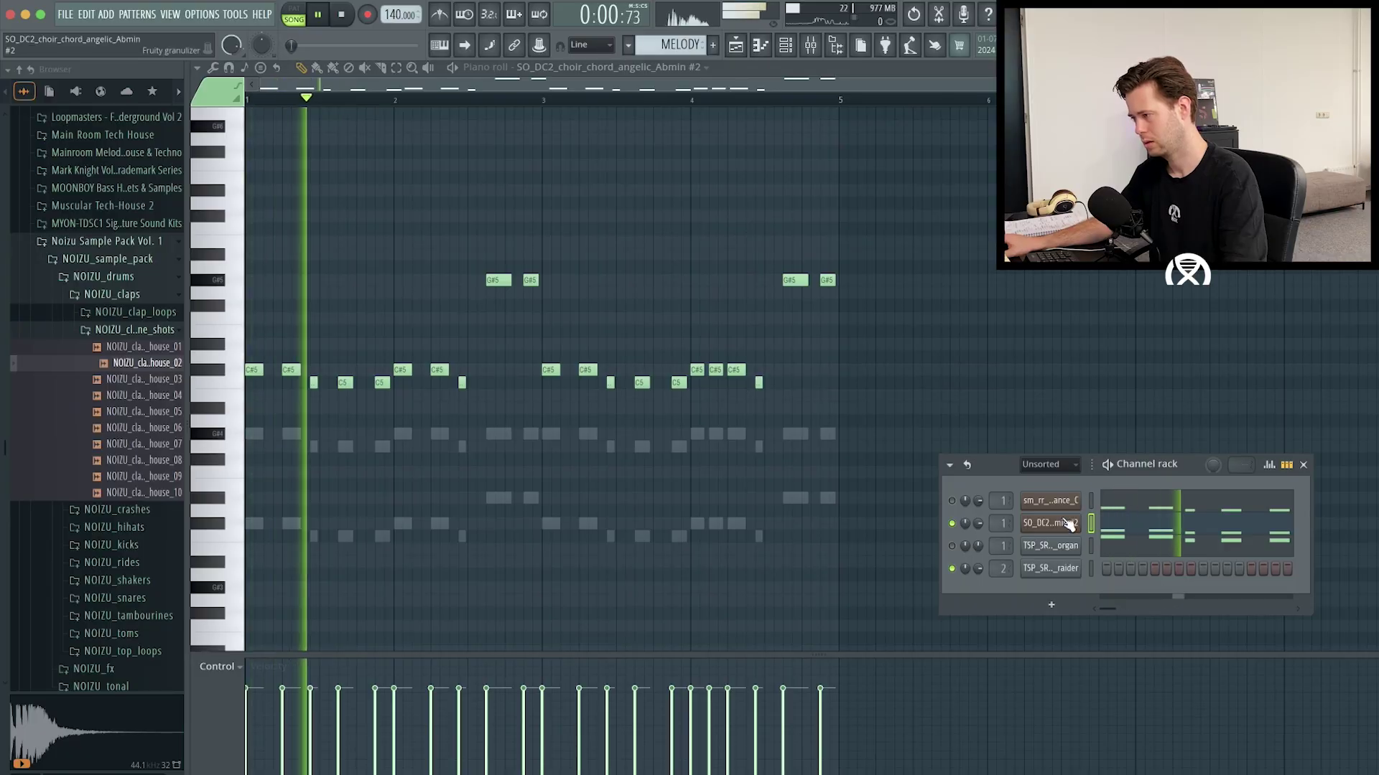
click(1070, 524)
key(space)
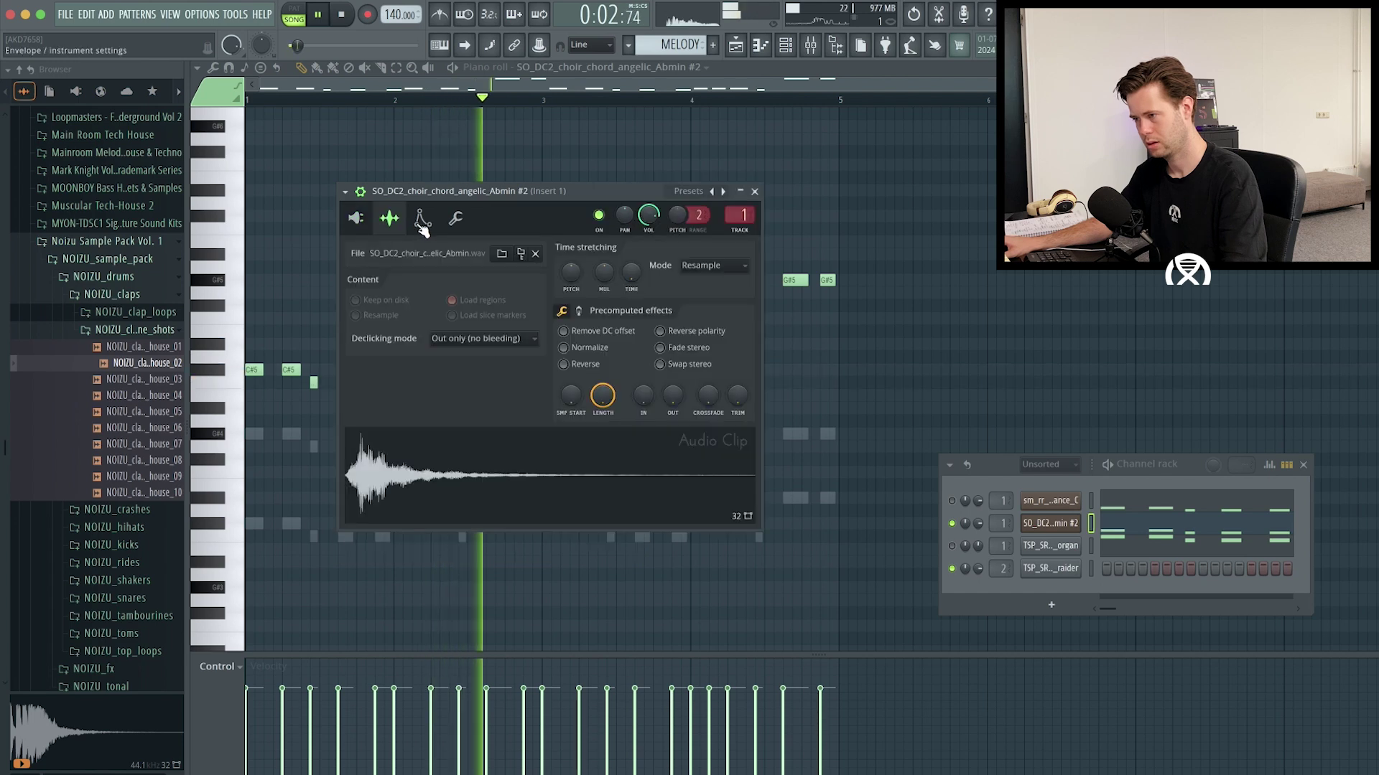
- Check the volume envelope, root note and sample settings of the choir chord channel
click(422, 217)
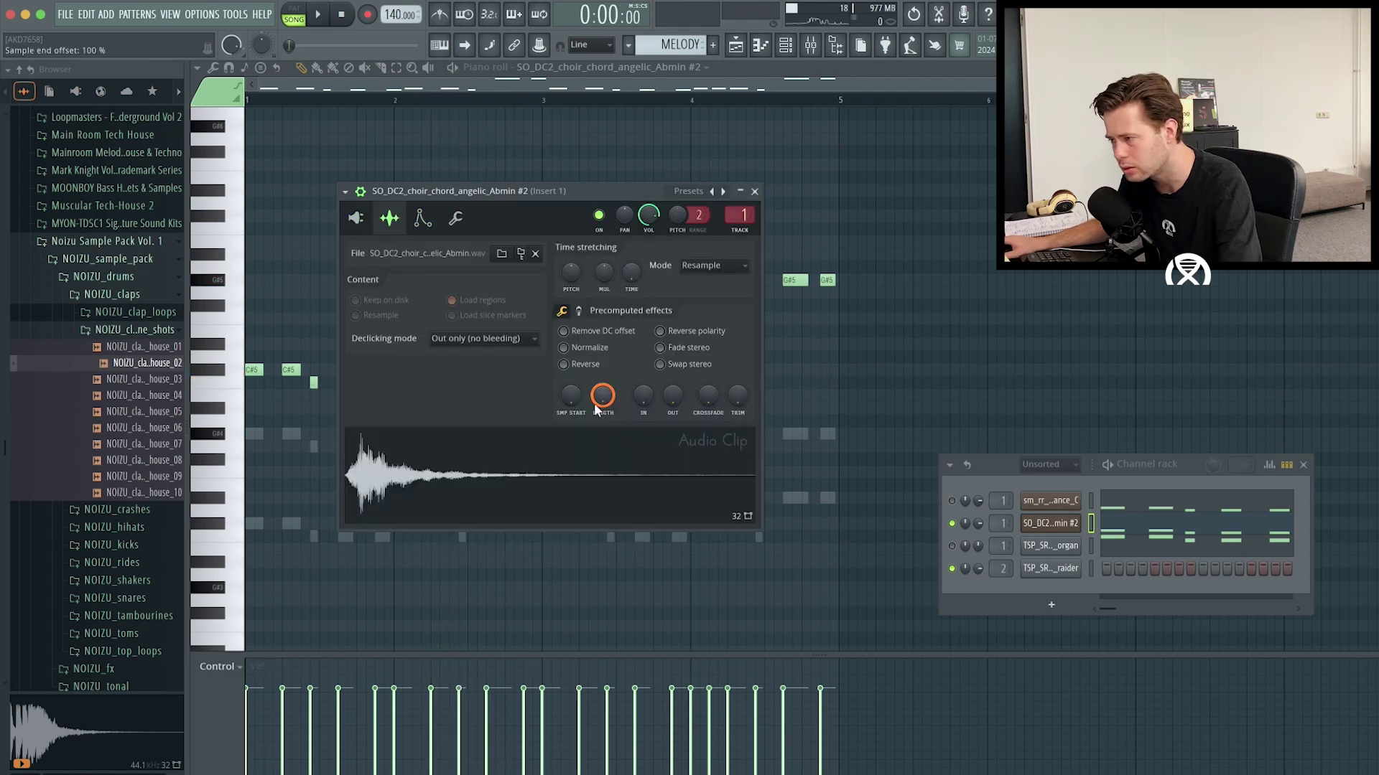
key(space)
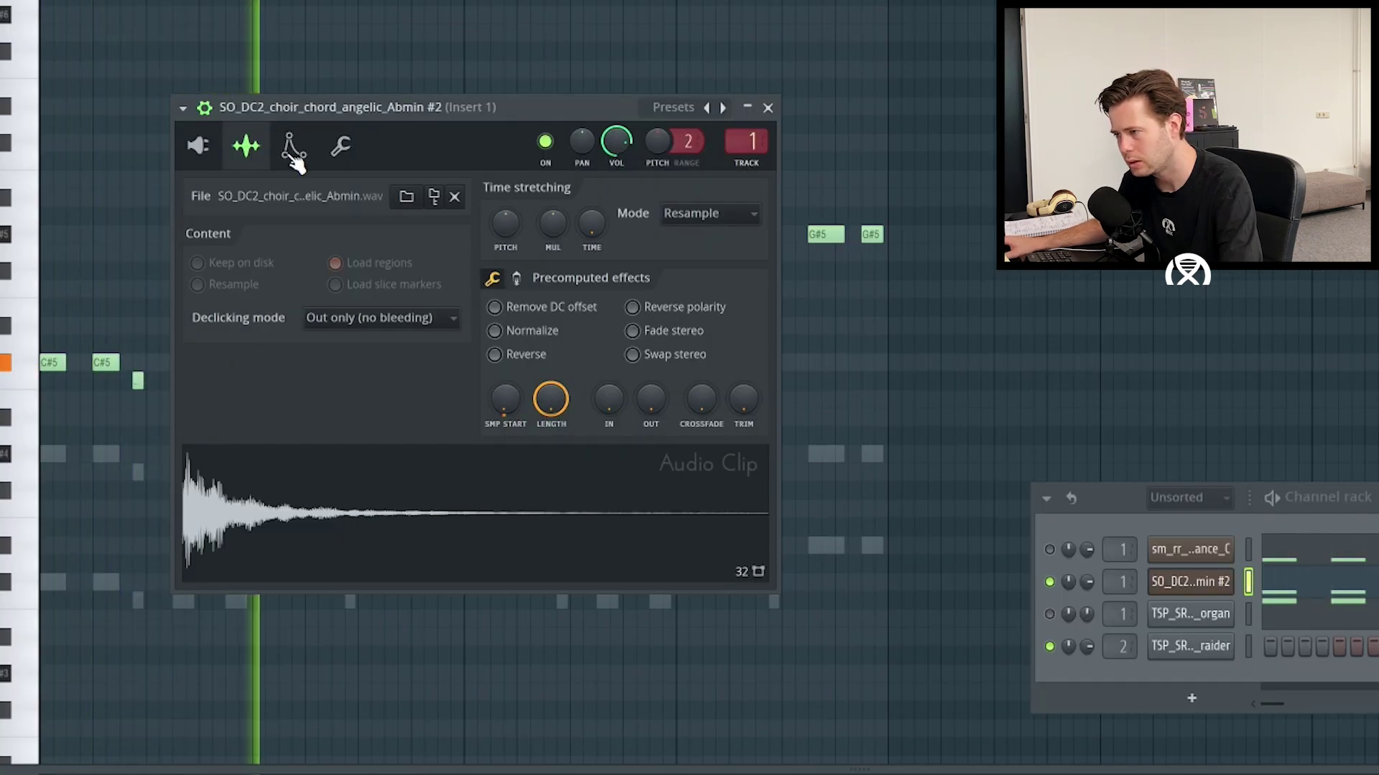
click(292, 147)
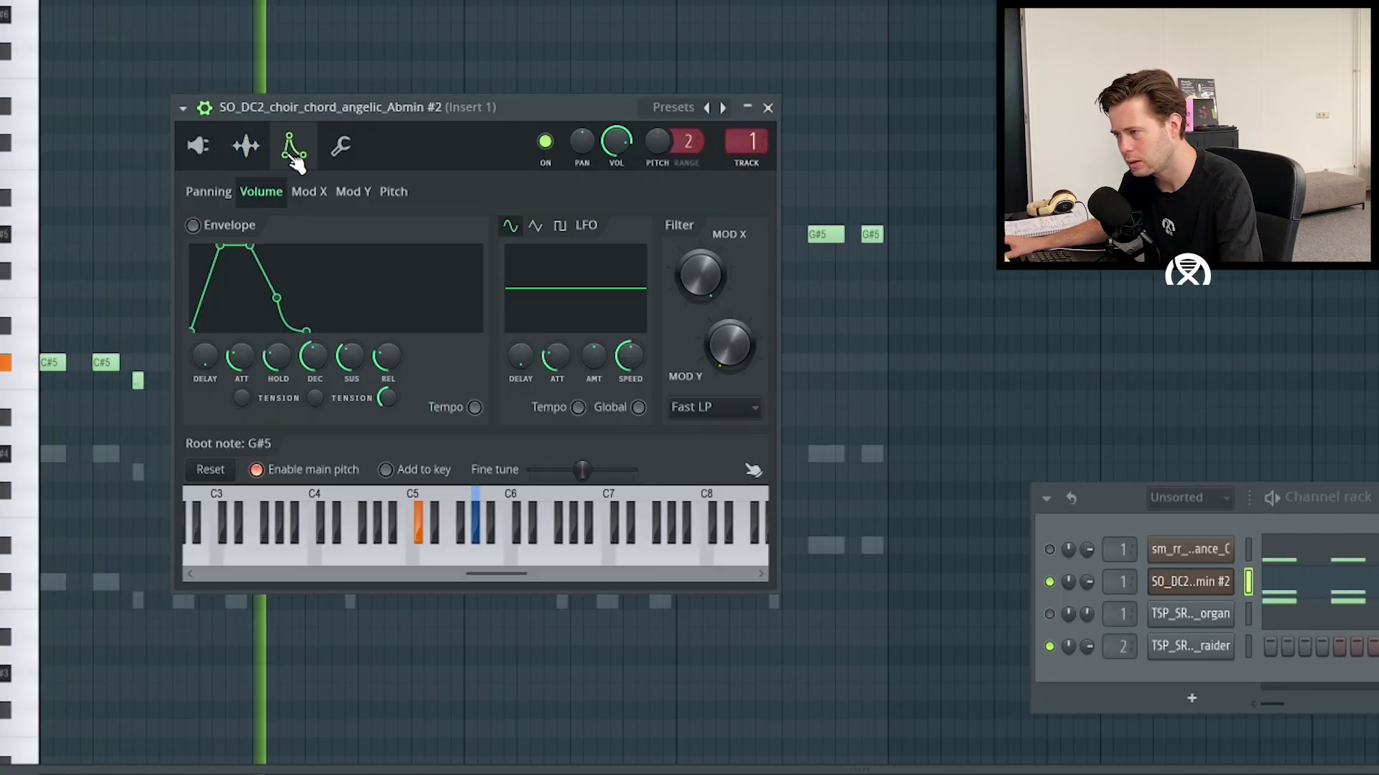
click(247, 147)
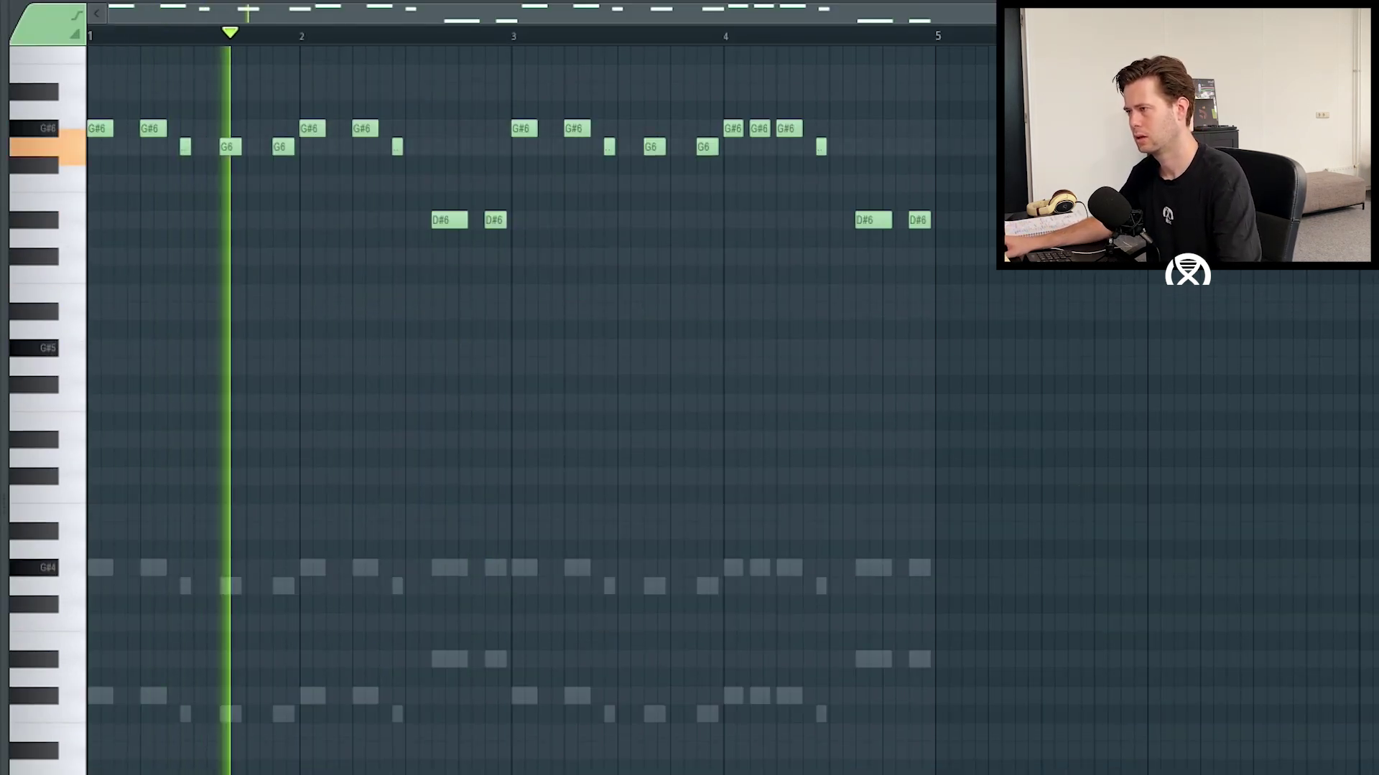
- Open the choir channel's Granulizer, lower its grain spacing and fine-tune the wave spacing
key(F6)
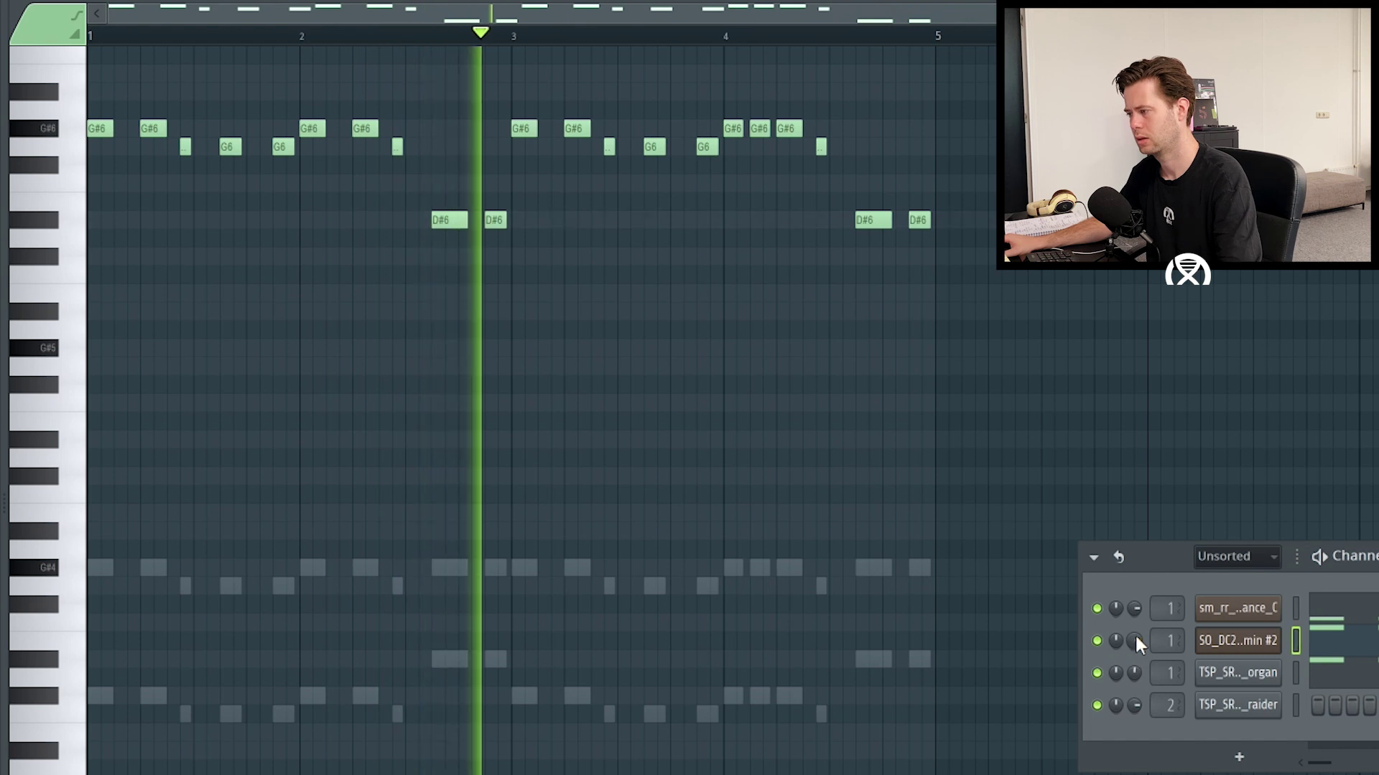
click(1236, 640)
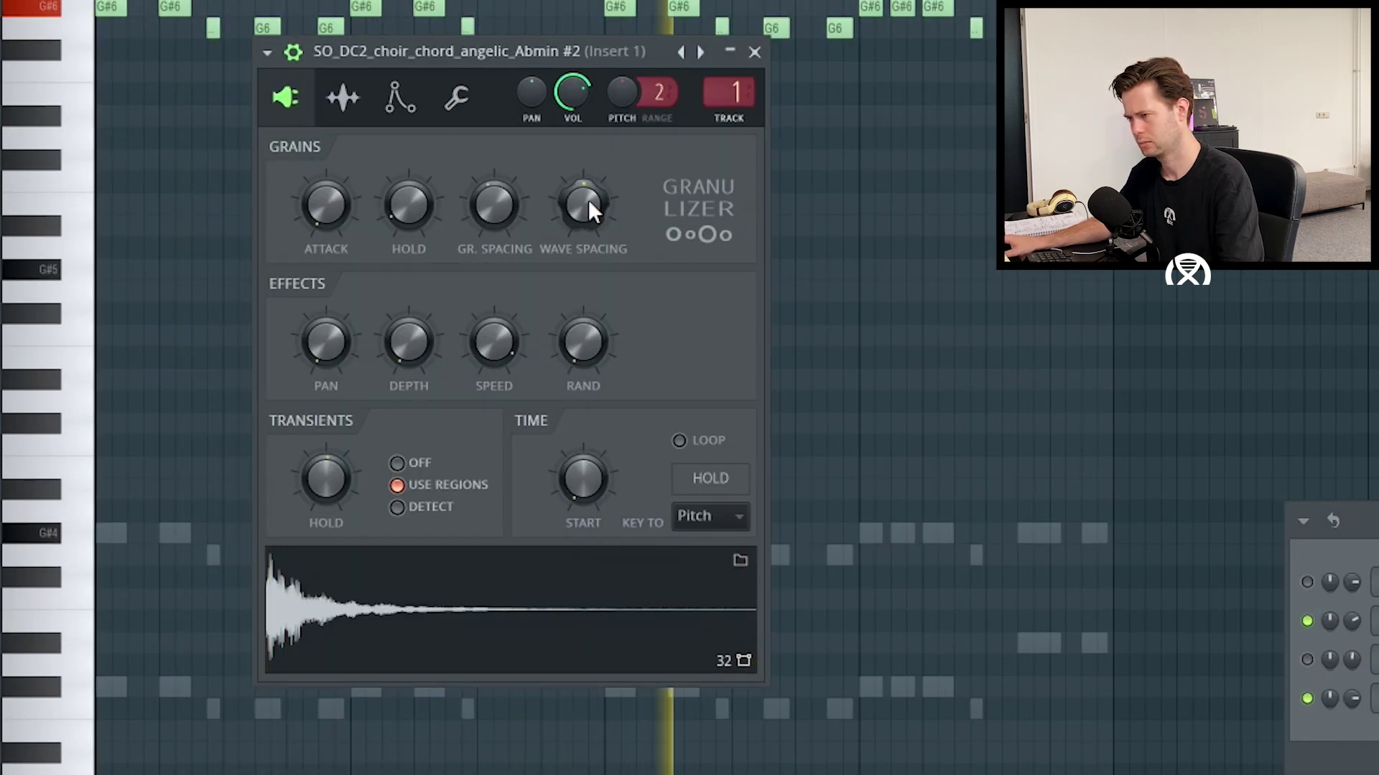
drag(488, 196, 491, 238)
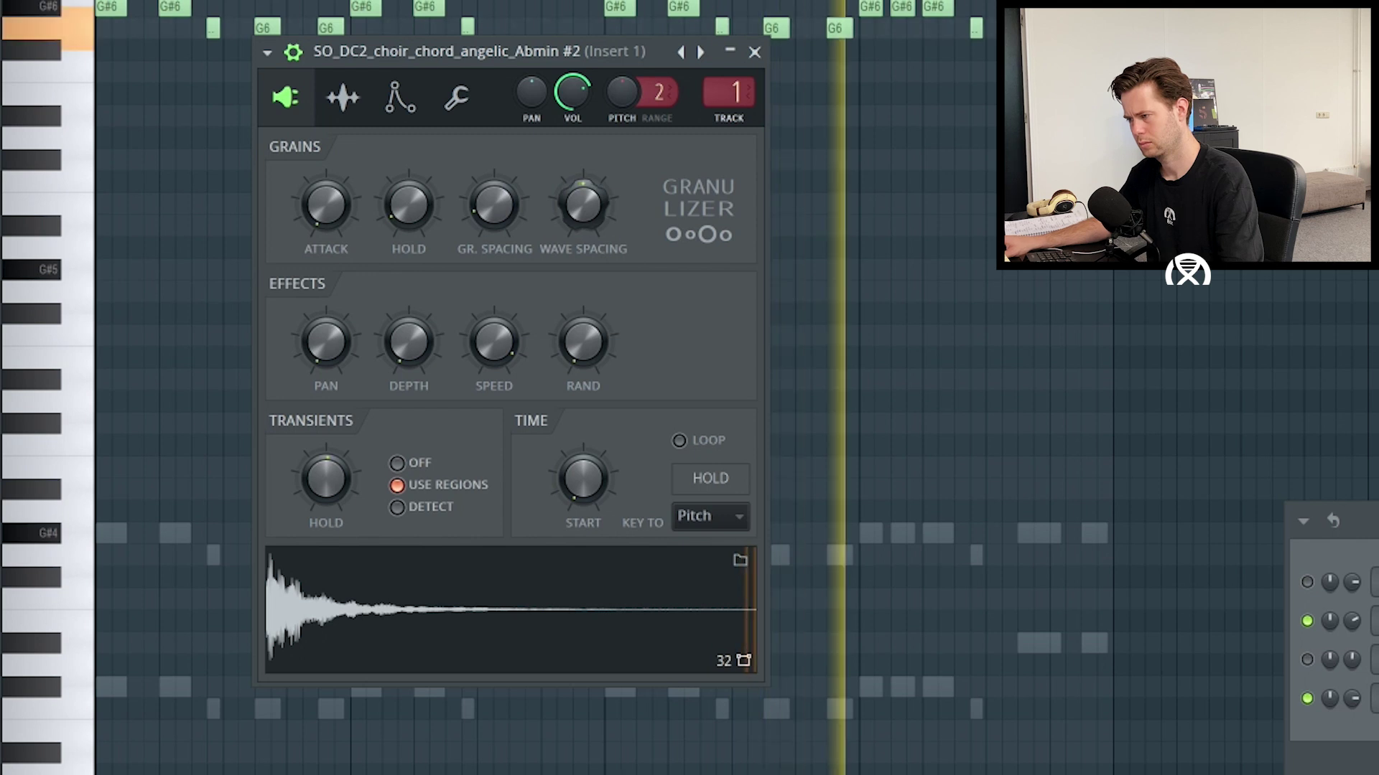
drag(588, 212, 587, 210)
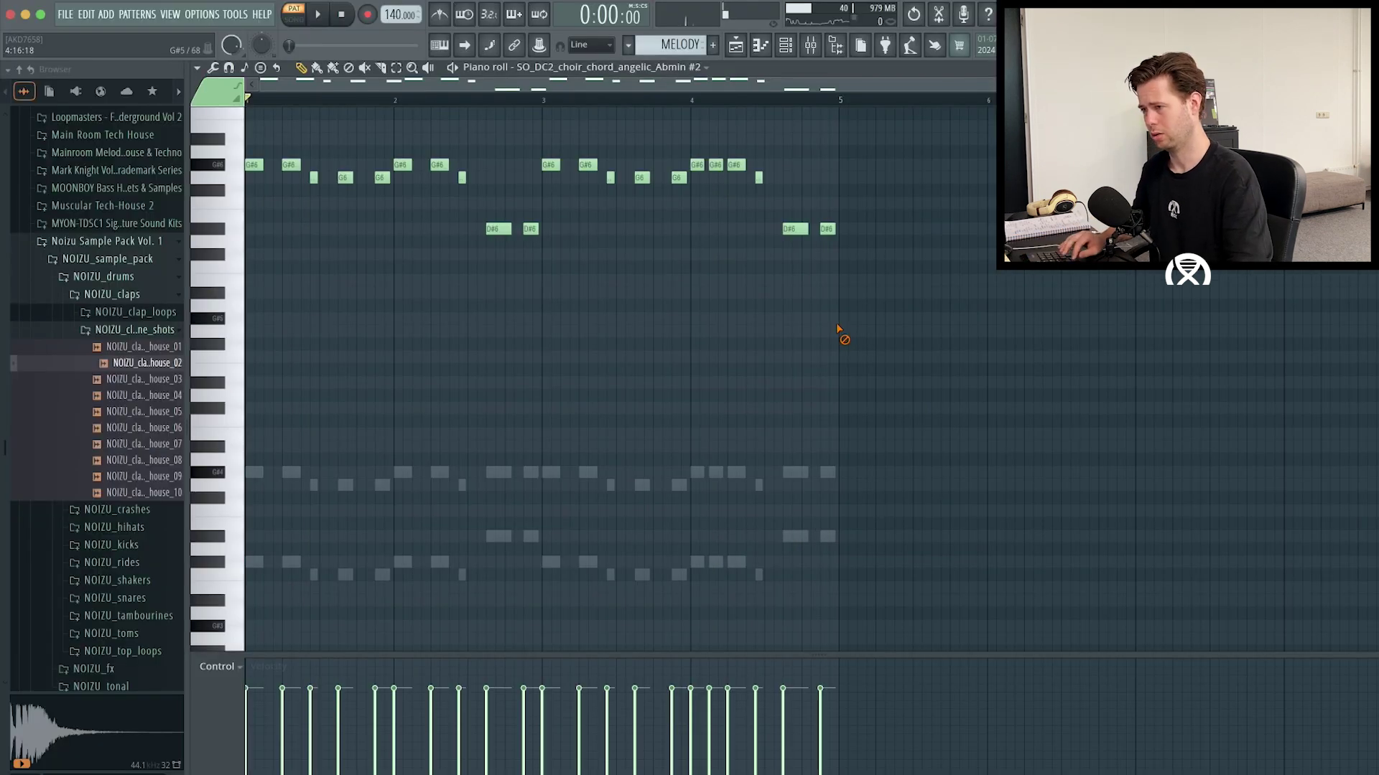
- Lower the Speed and raise the Rand effect in the choir channel's Granulizer, and return to the playlist
click(787, 56)
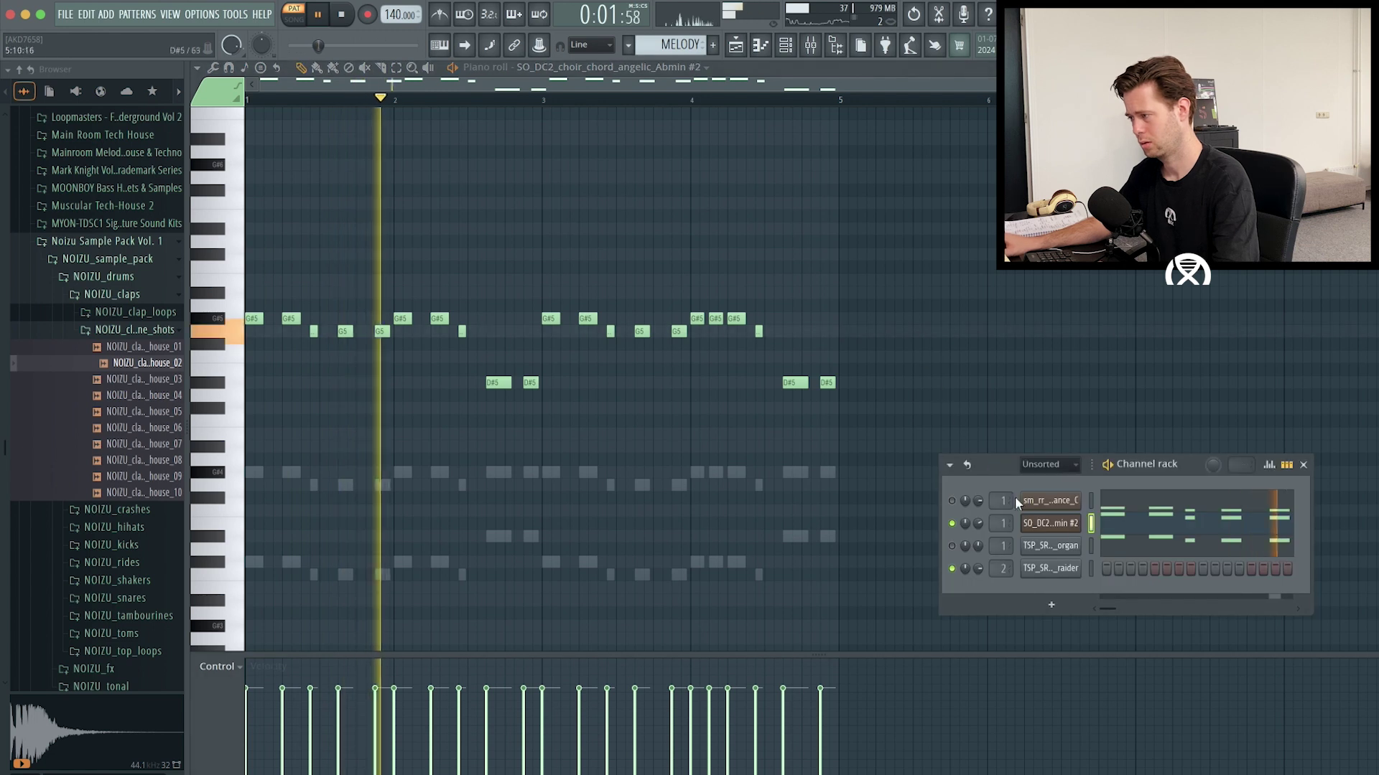
click(1045, 529)
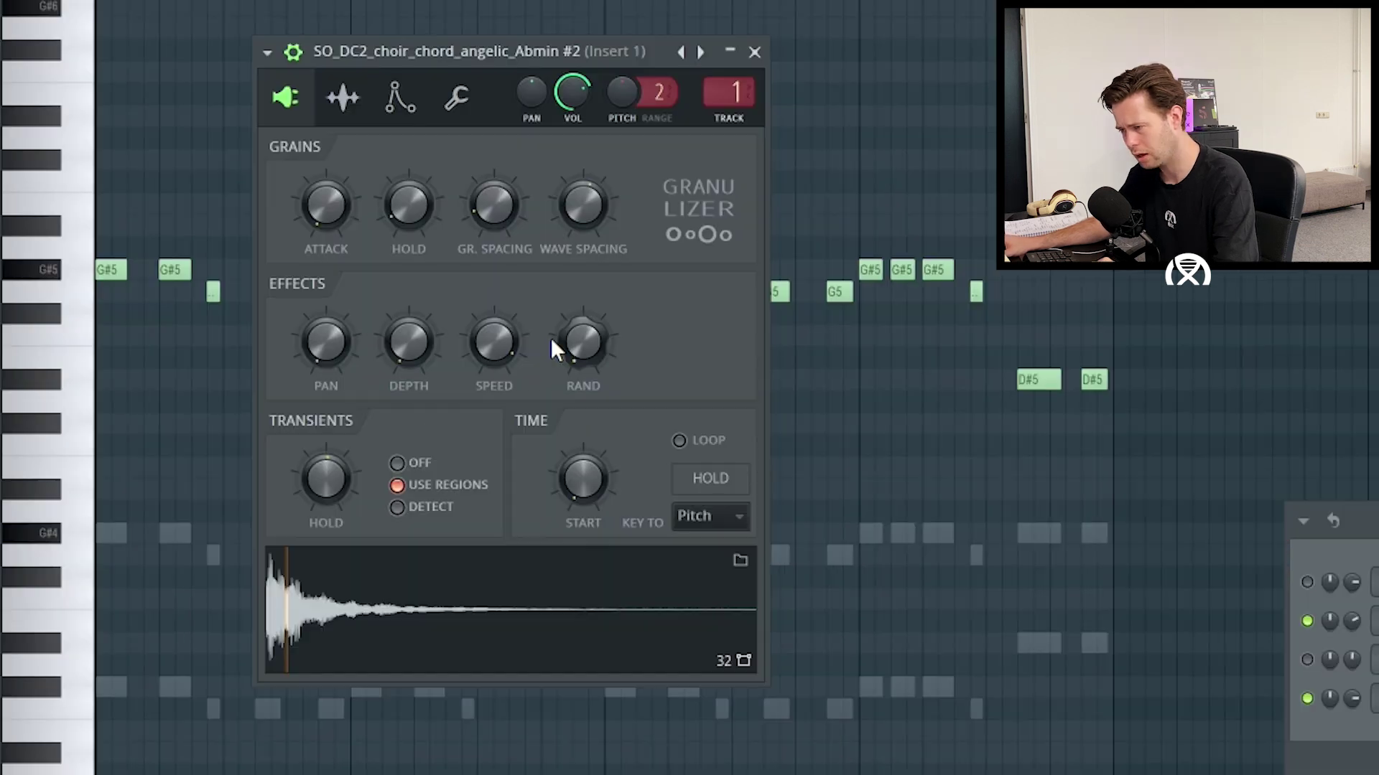
drag(506, 338, 505, 343)
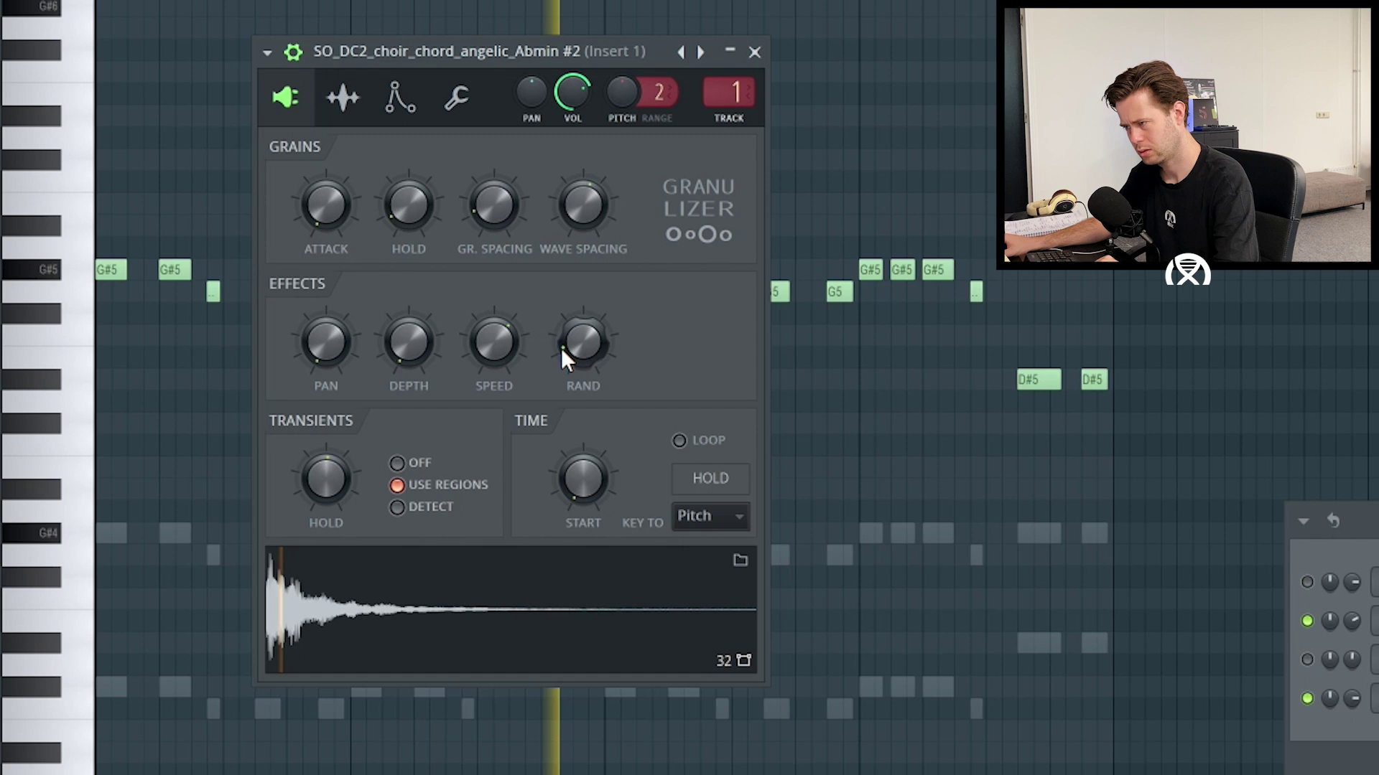
drag(385, 359, 437, 357)
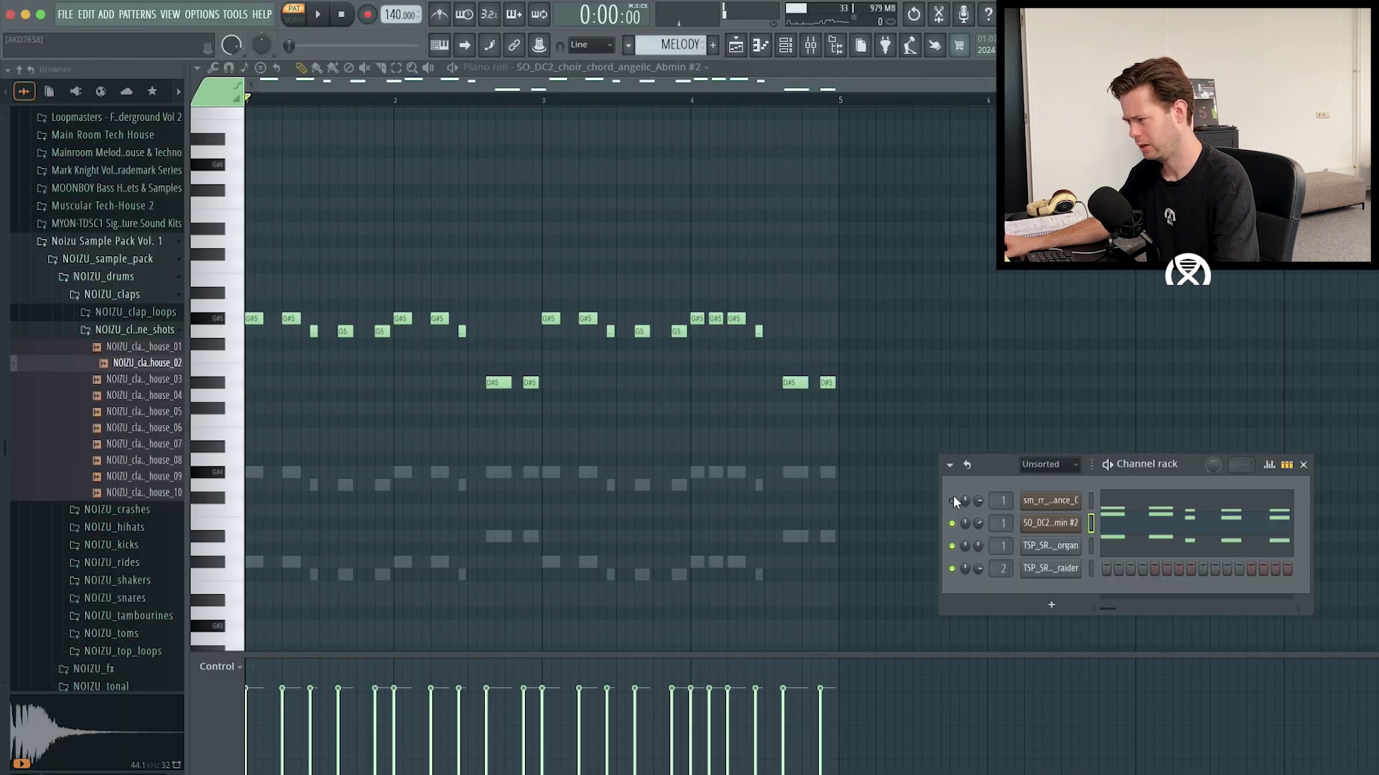
key(F5)
- Automate the H-Delay Stereo mix on Insert 7 with a rising clip on track 9 spanning the claps from bar 5 to 8
click(785, 47)
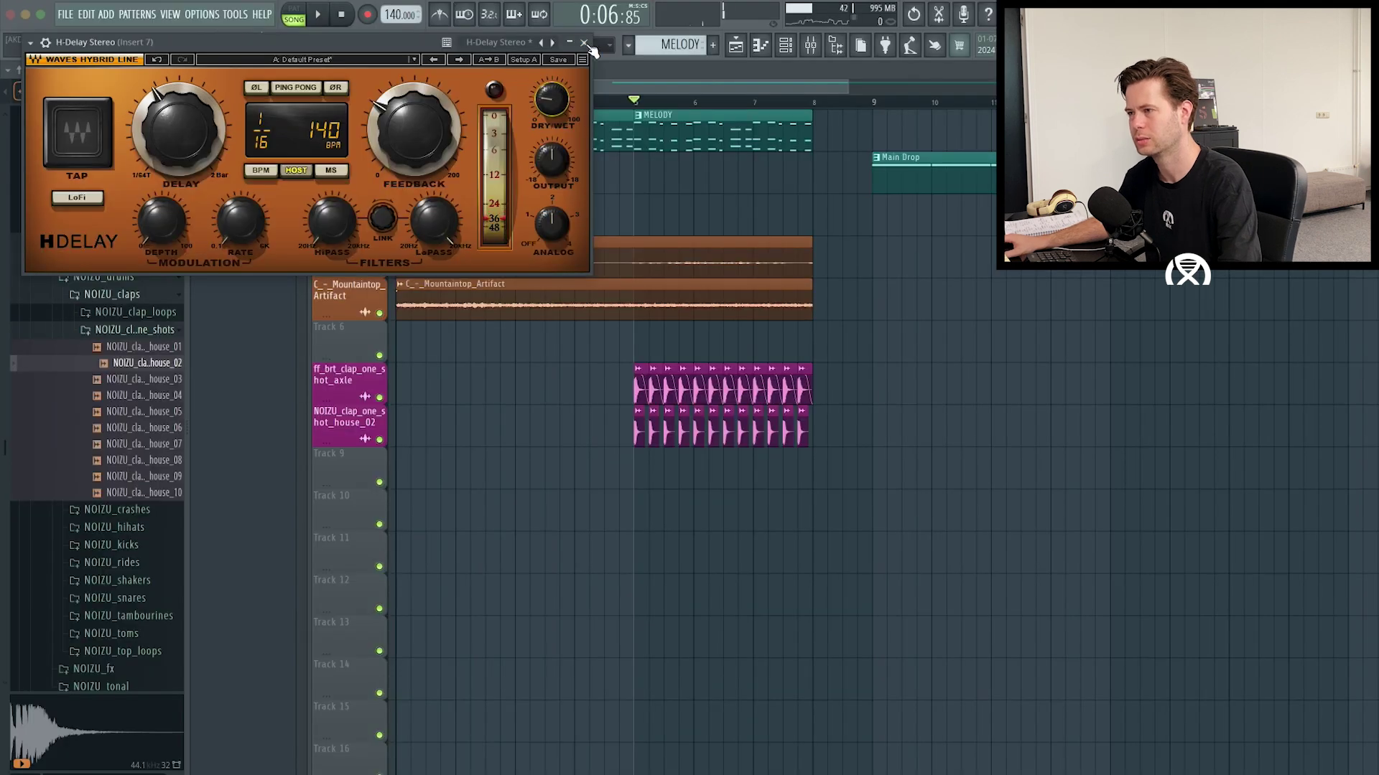
click(831, 56)
click(333, 16)
mouse_move(428, 438)
click(431, 403)
drag(742, 246, 809, 484)
key(space)
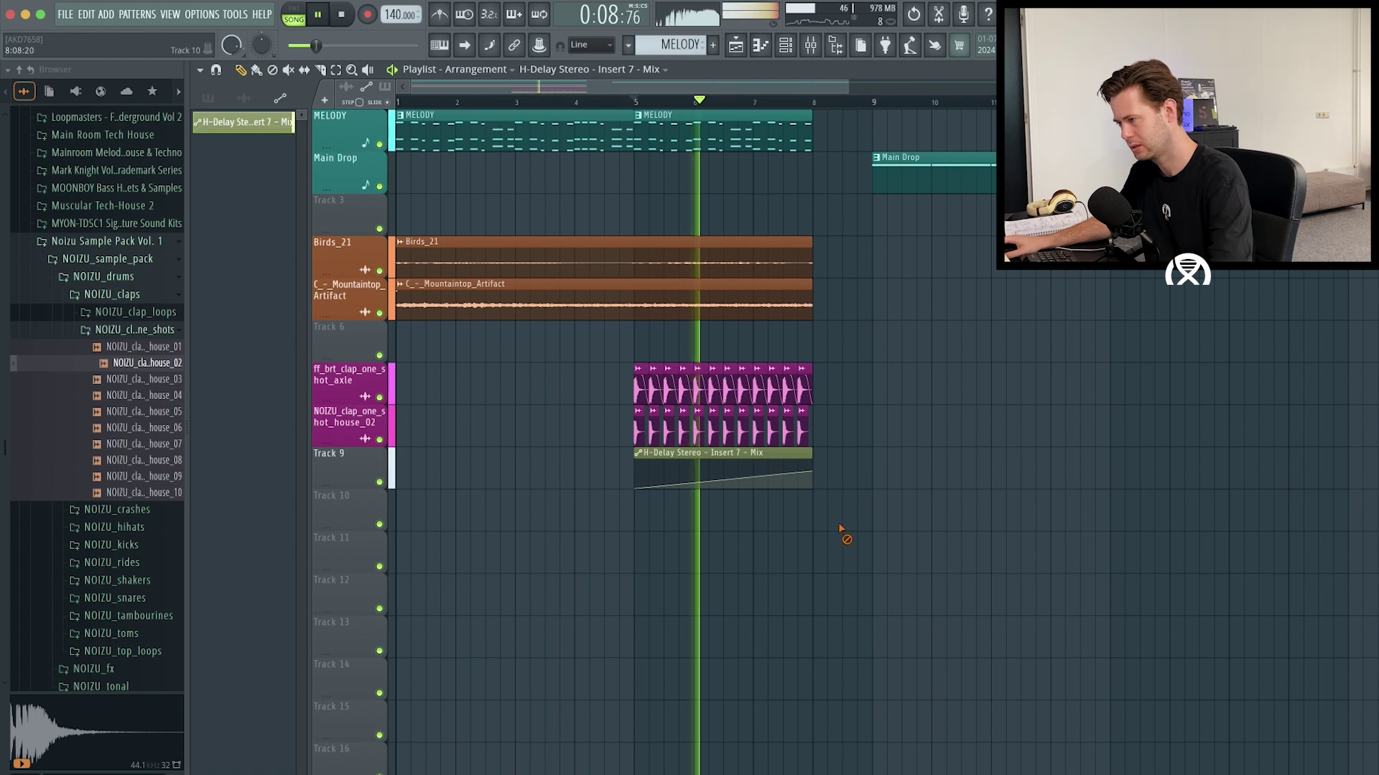
- Name track 9 after the H-Delay mix automation and match its colour to the purple clap tracks
right_click(352, 467)
click(367, 455)
right_click(368, 458)
click(401, 396)
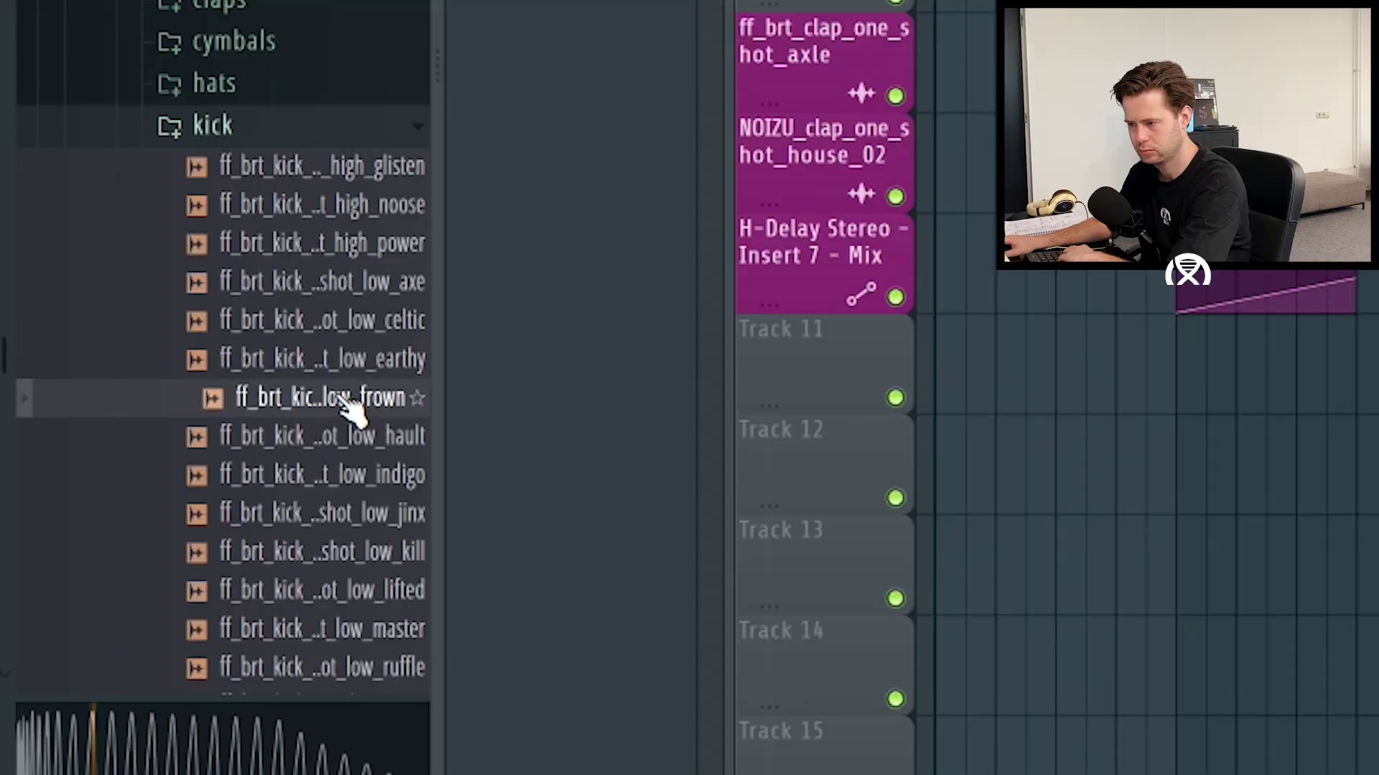
- Paint the ff_brt_kick_one_shot_low_earthy kick on every beat from bar 9 to bar 25, on the track above the claps
scroll(352, 230, down, 2)
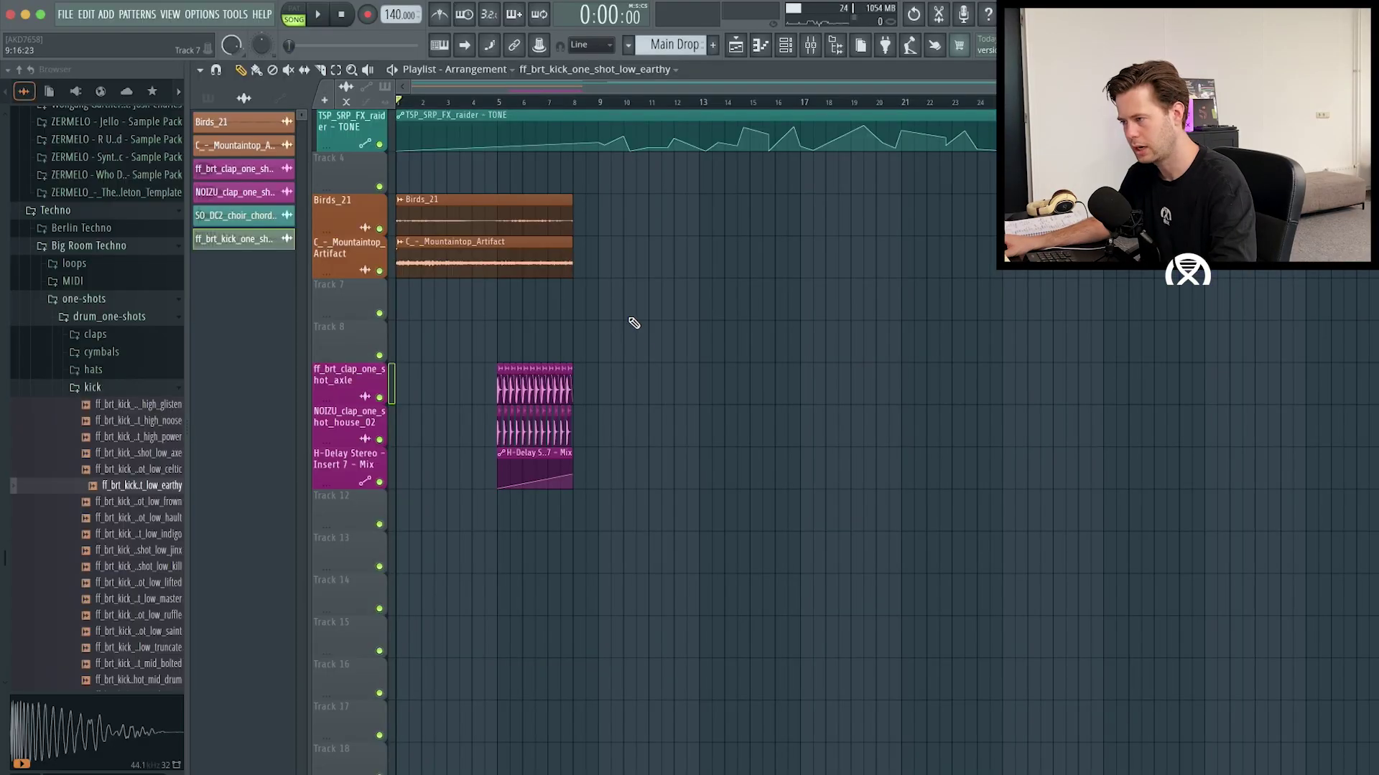
drag(601, 347, 600, 348)
key(space)
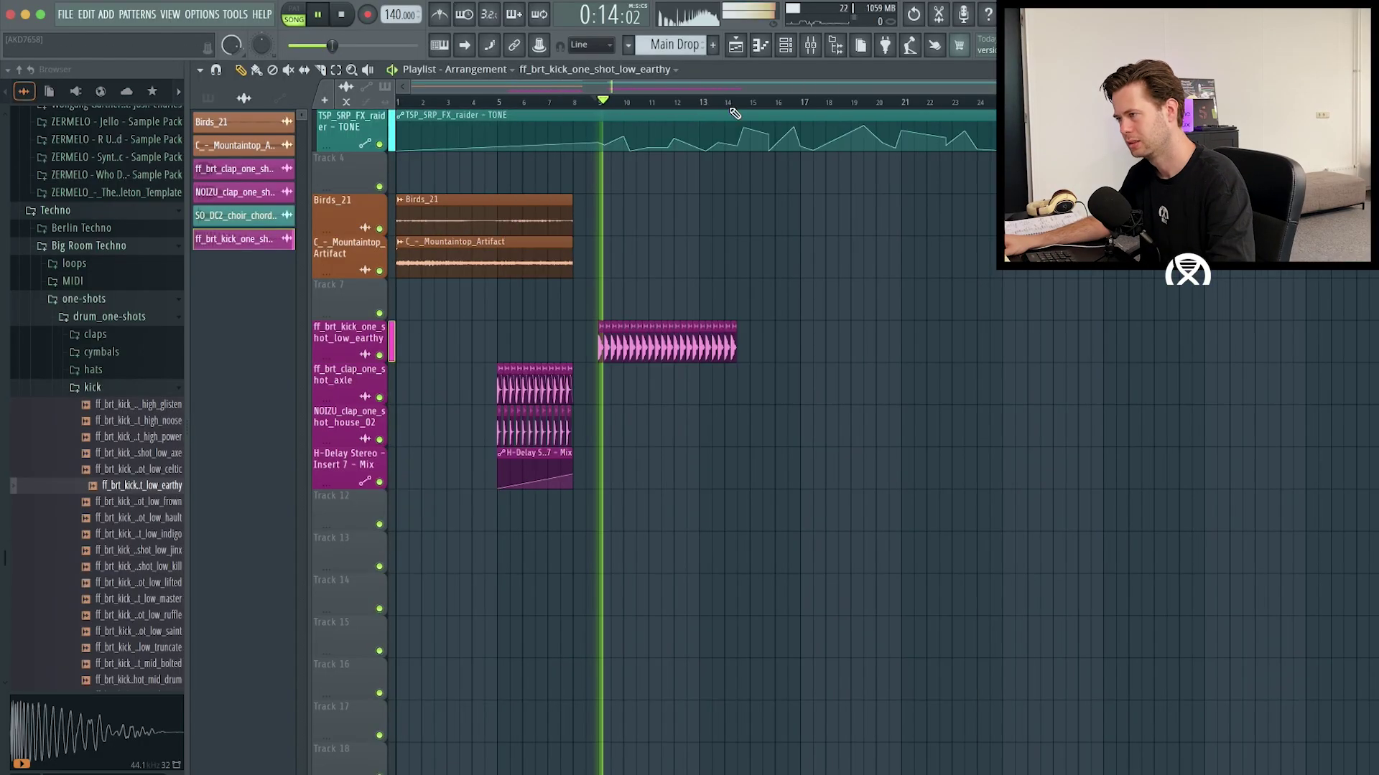
scroll(739, 114, up, 4)
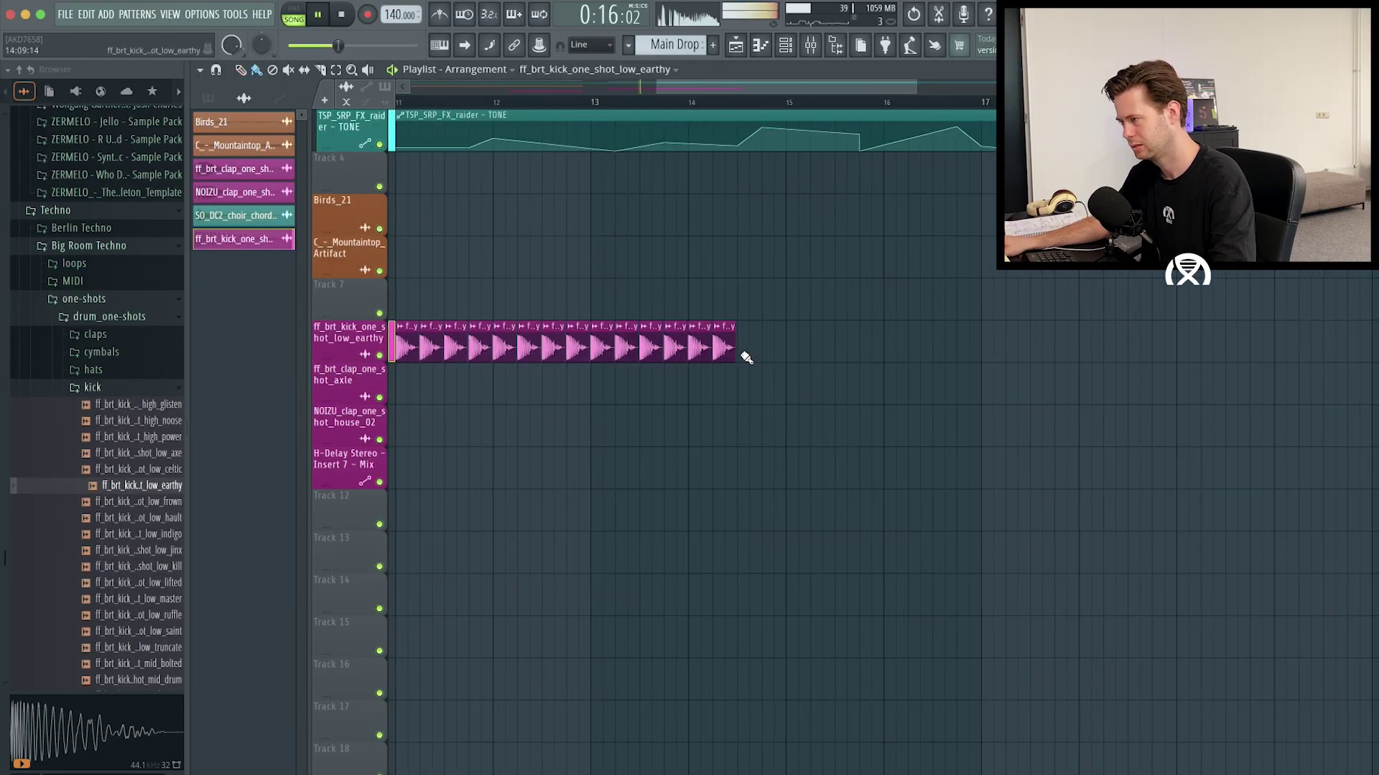
drag(746, 357, 1296, 352)
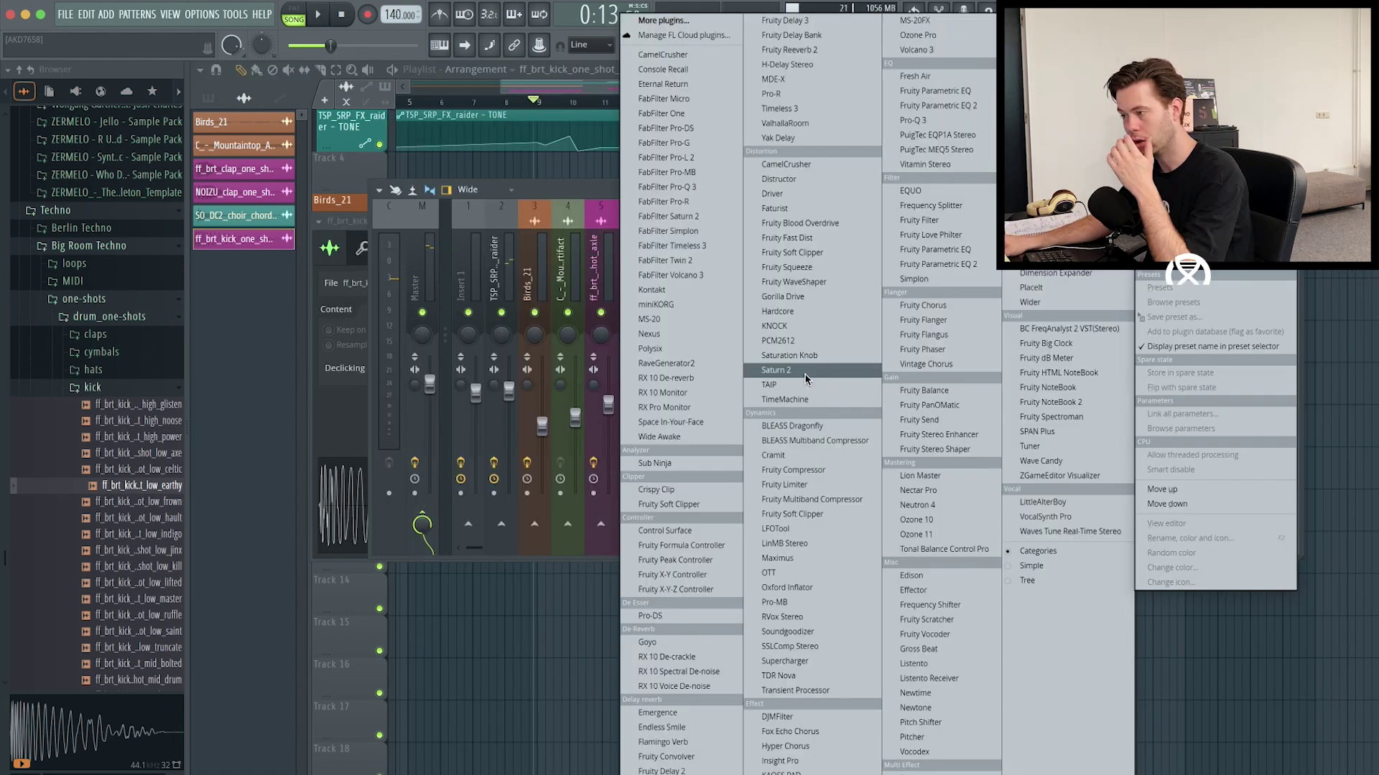
- Load KNOCK on the kick's mixer insert and adjust its green transient control
click(777, 325)
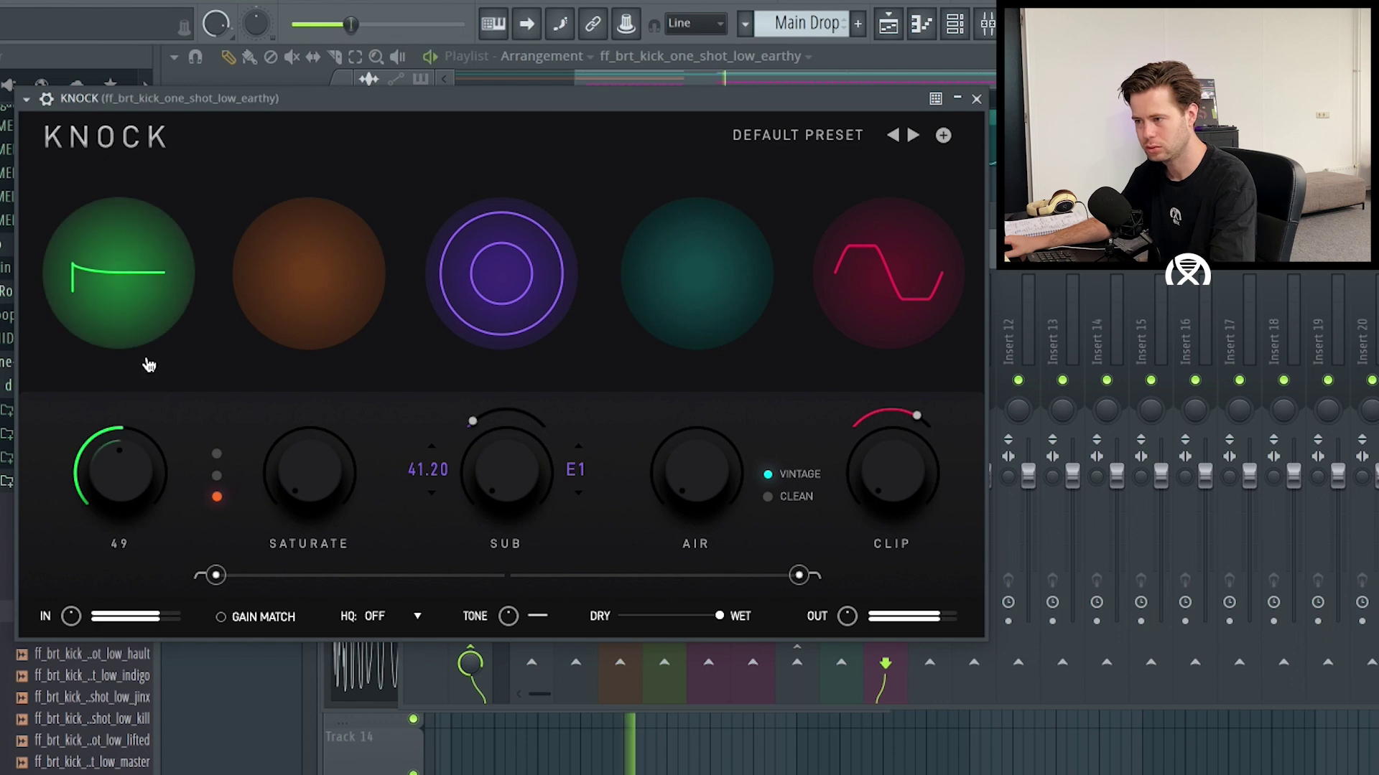
drag(149, 365, 184, 296)
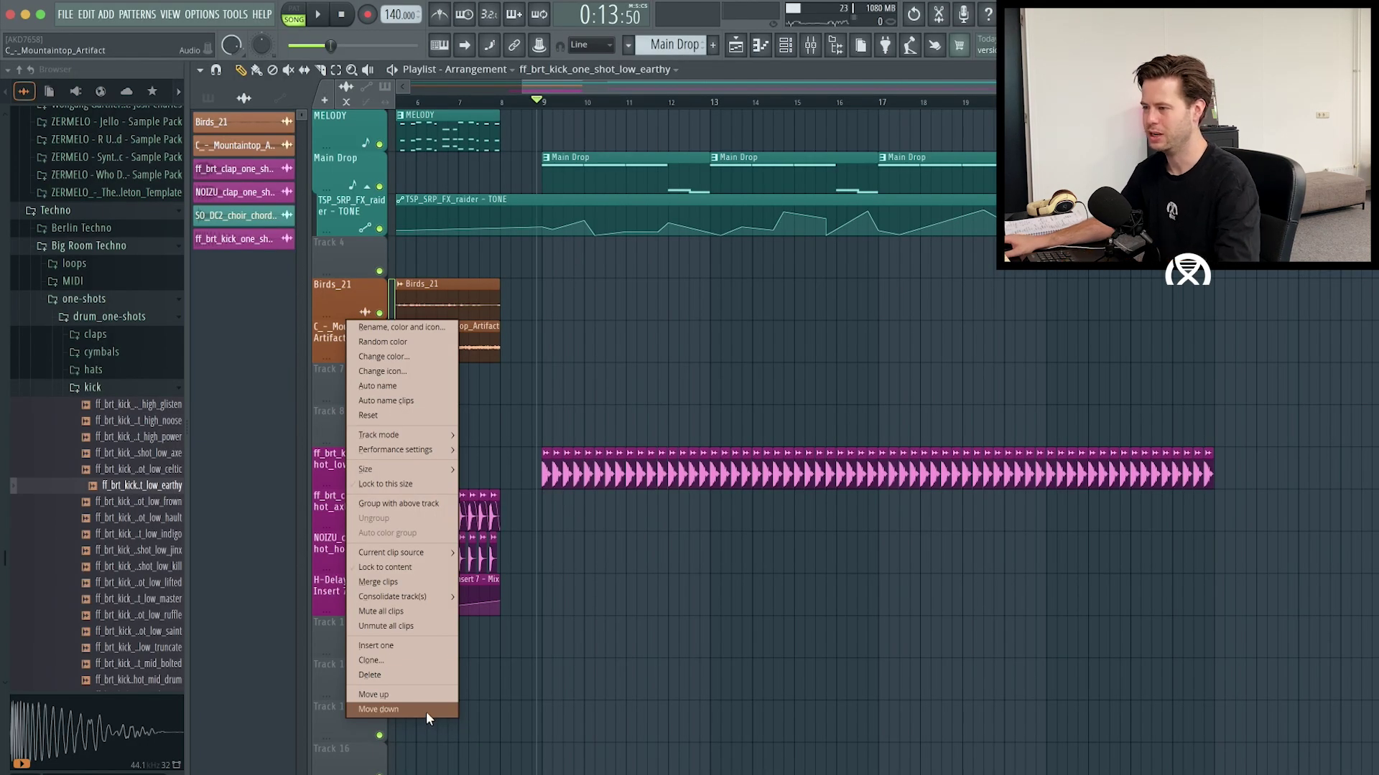
- Move the C_-_Mountaintop_Artifact track down one place in the playlist
click(426, 710)
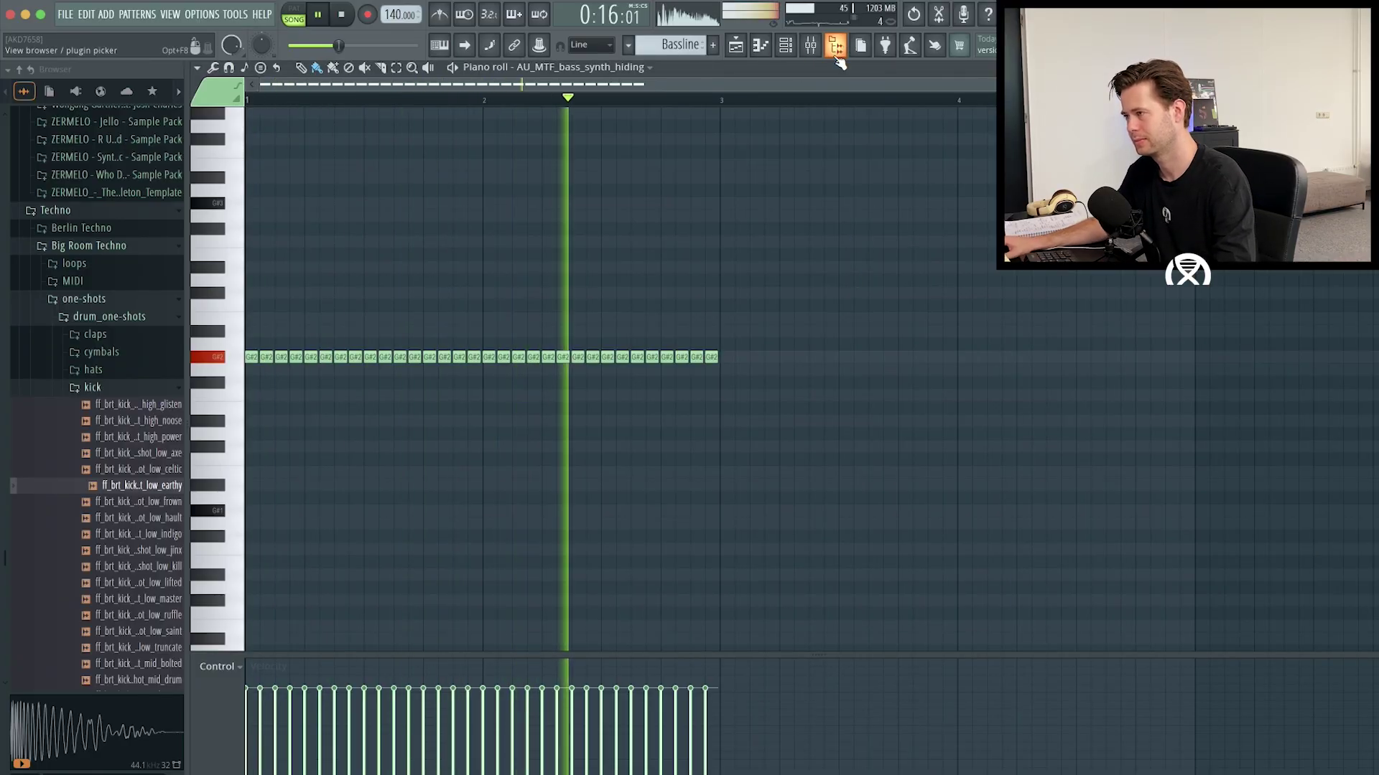
- Add Singomakers Faturist to the AU_MTF_bass_synth_hiding mixer insert and load the Break Bass preset
click(809, 46)
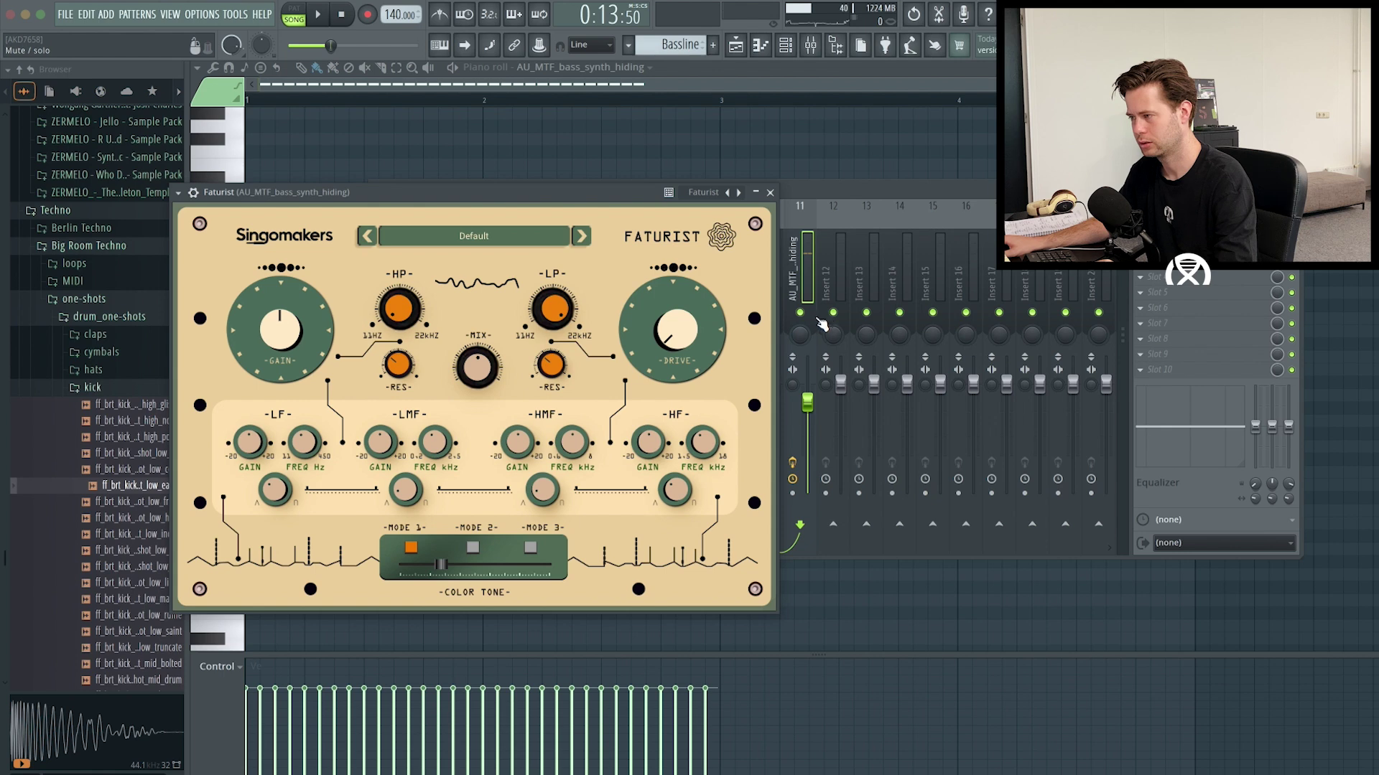
drag(527, 194, 366, 185)
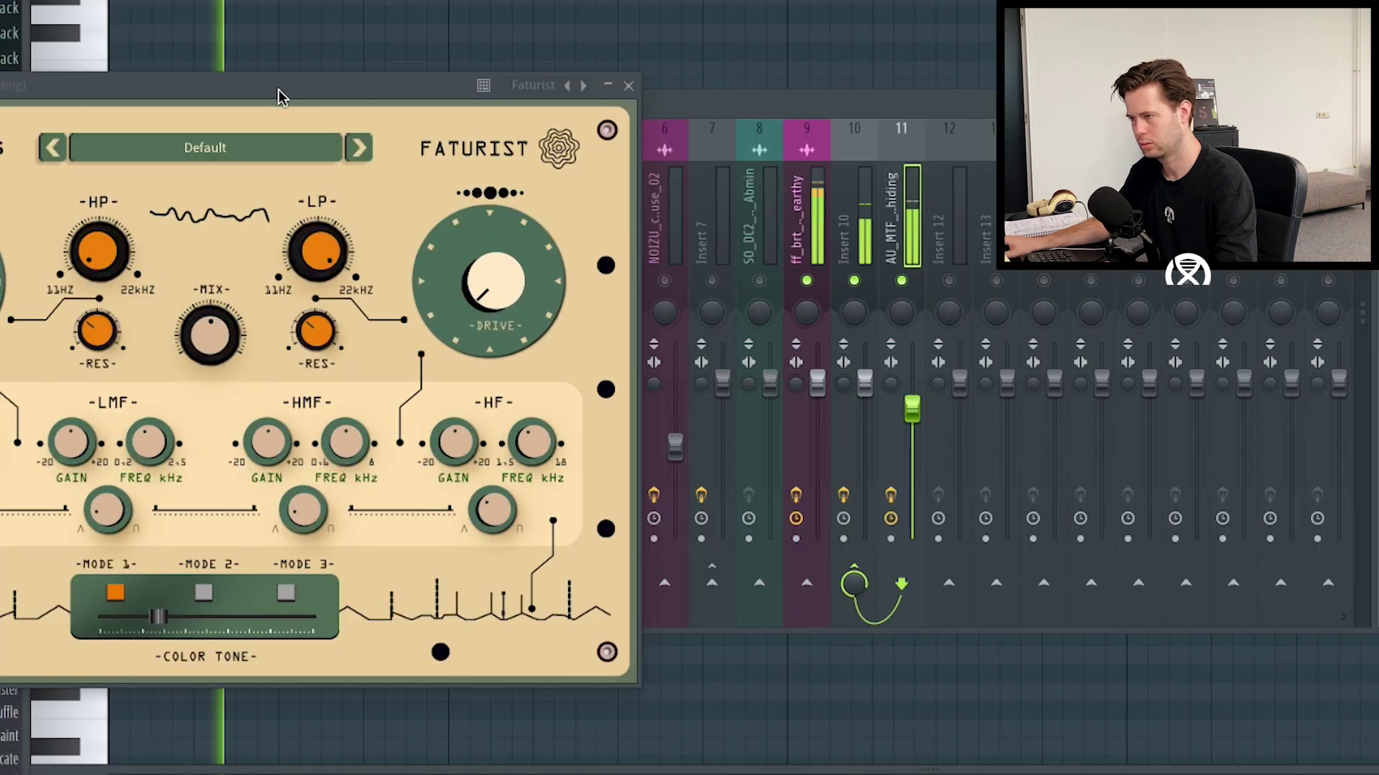
drag(282, 95, 581, 126)
click(508, 177)
click(503, 493)
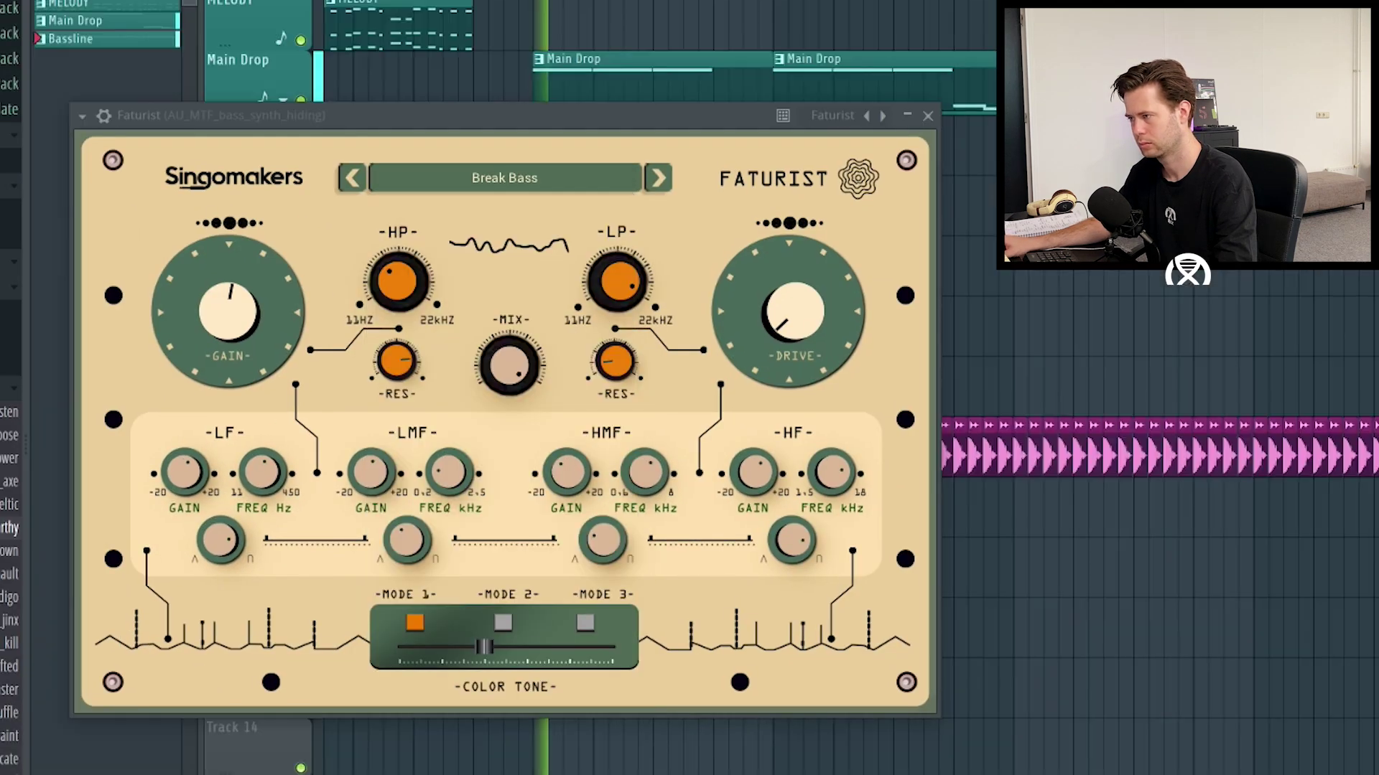
- Switch the bass insert's Faturist to the Broken Speaker preset and lower its Mix
click(932, 122)
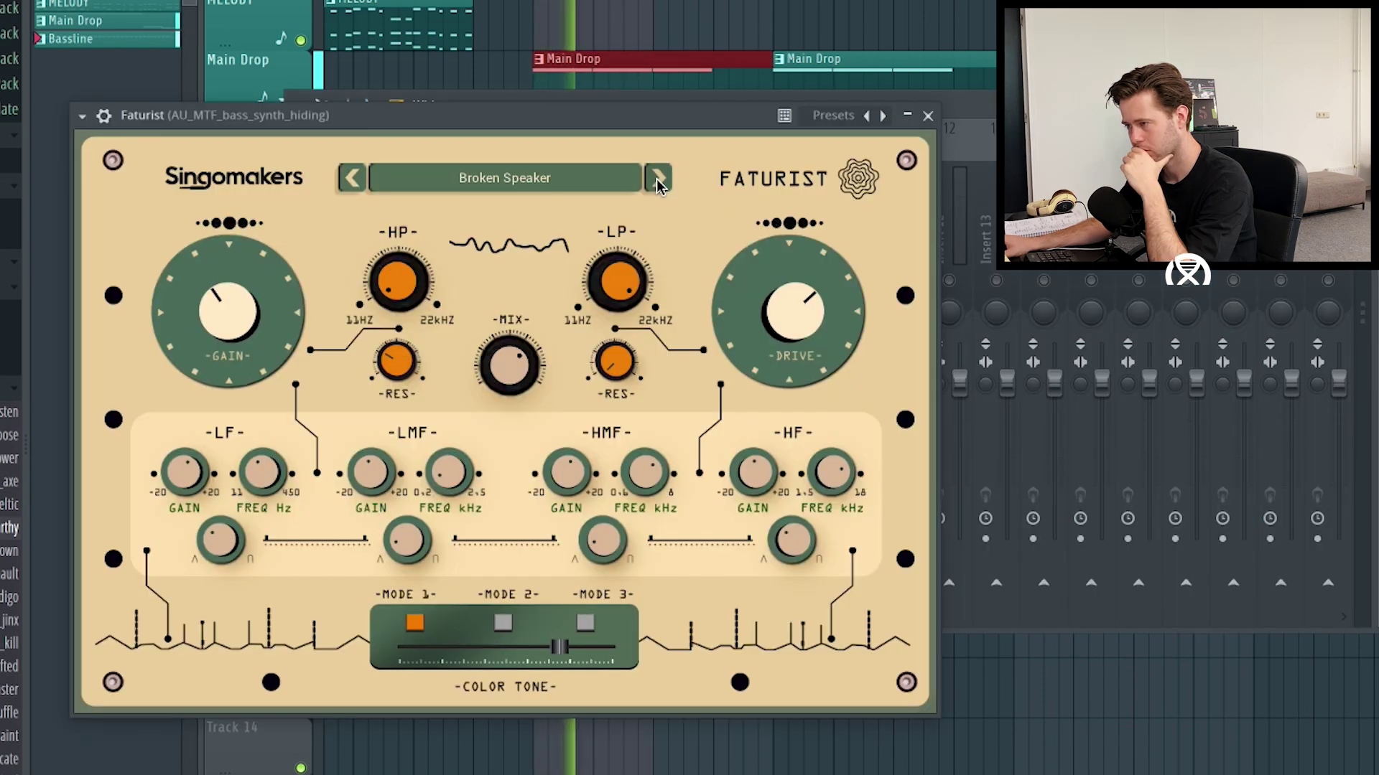
drag(542, 389, 541, 362)
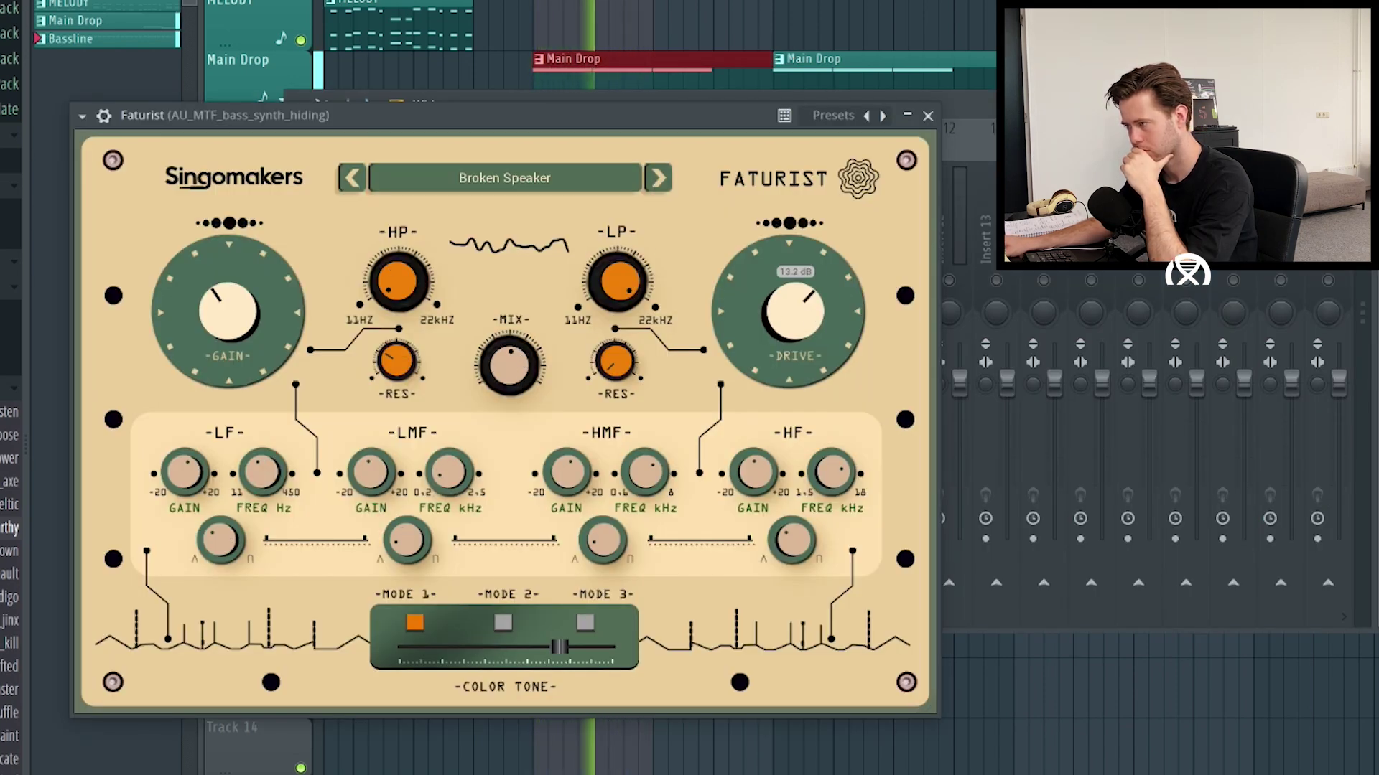
- Switch the bass insert's Faturist to the Phonk Maker 1 preset and open the AU_MTF_bass_synth_hiding channel
click(504, 177)
click(502, 705)
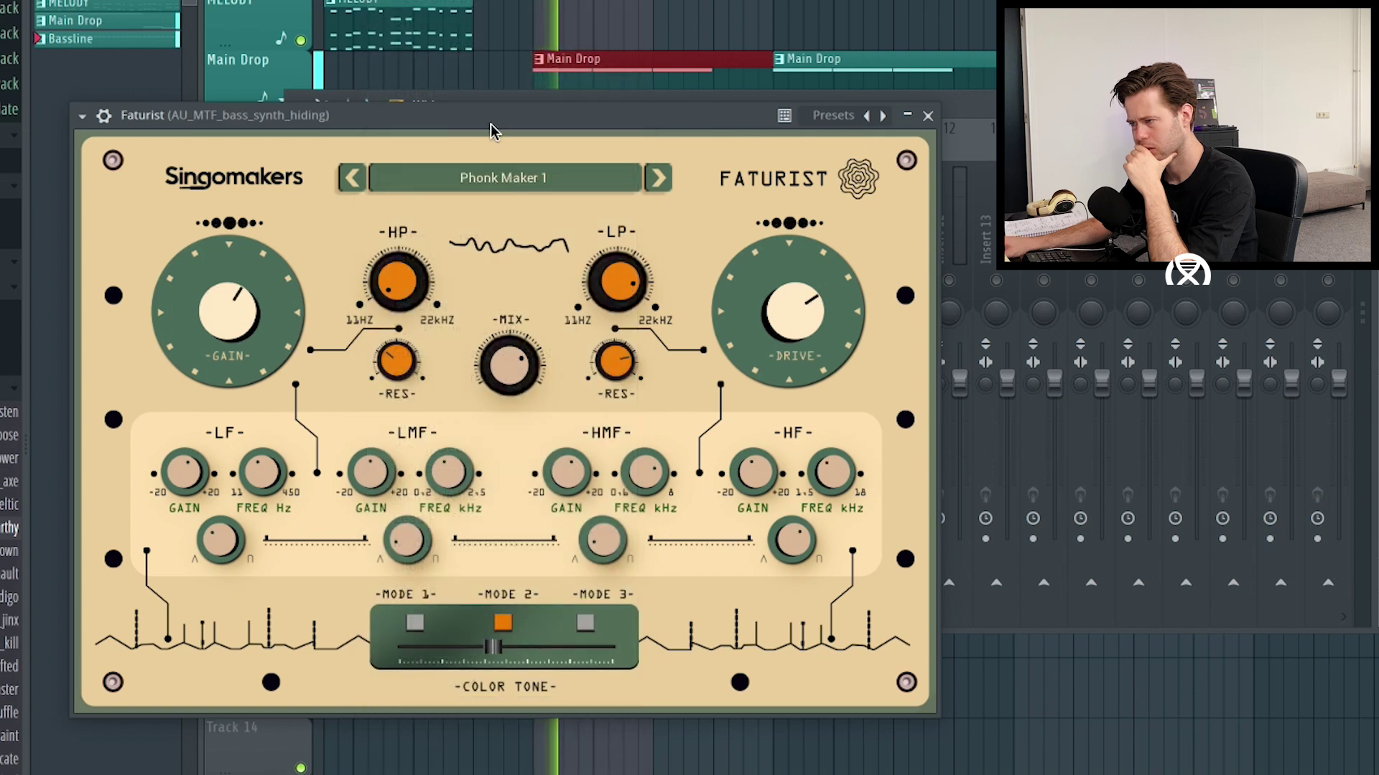
drag(491, 119, 588, 64)
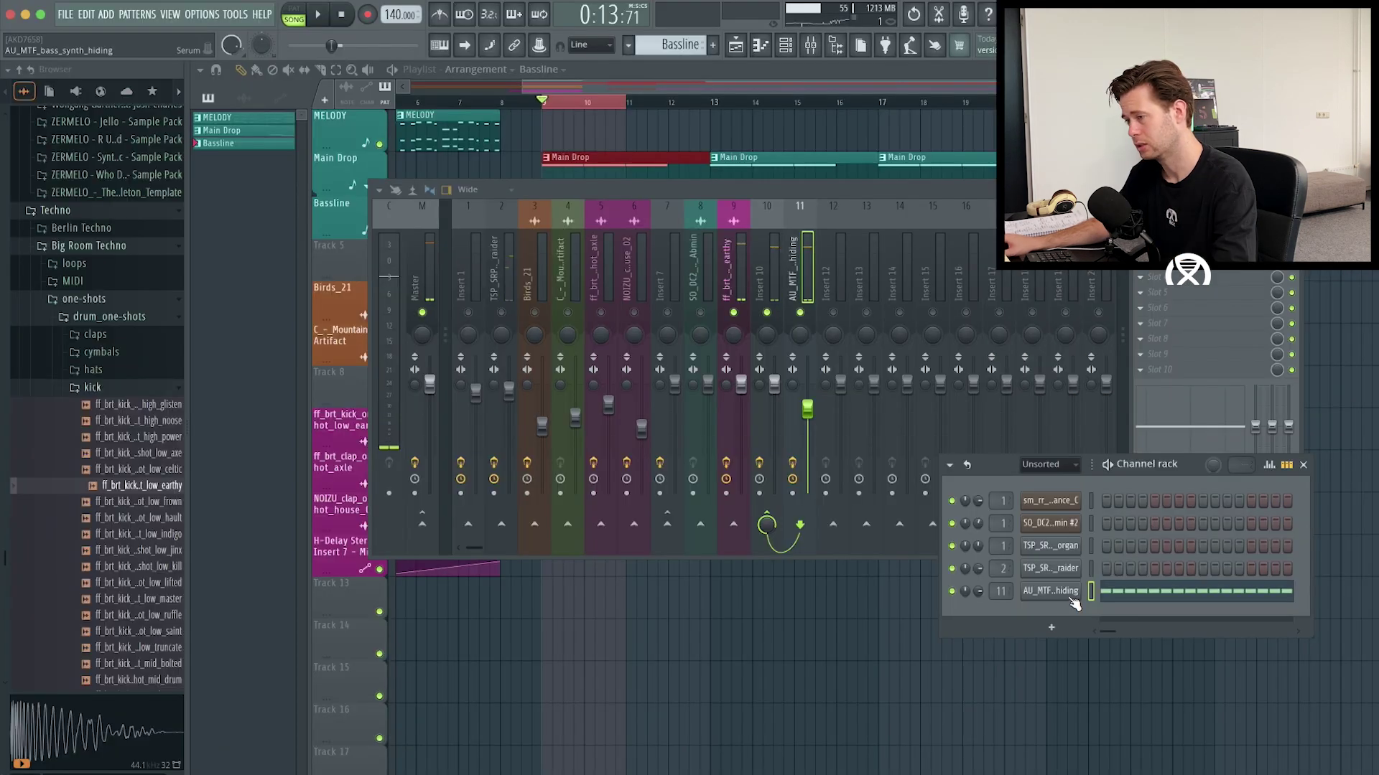
click(1050, 591)
- Set the LFOTool on the TSP_SRP_FX_raider insert to a 1/16 rate and a depth of 78
drag(313, 620, 324, 632)
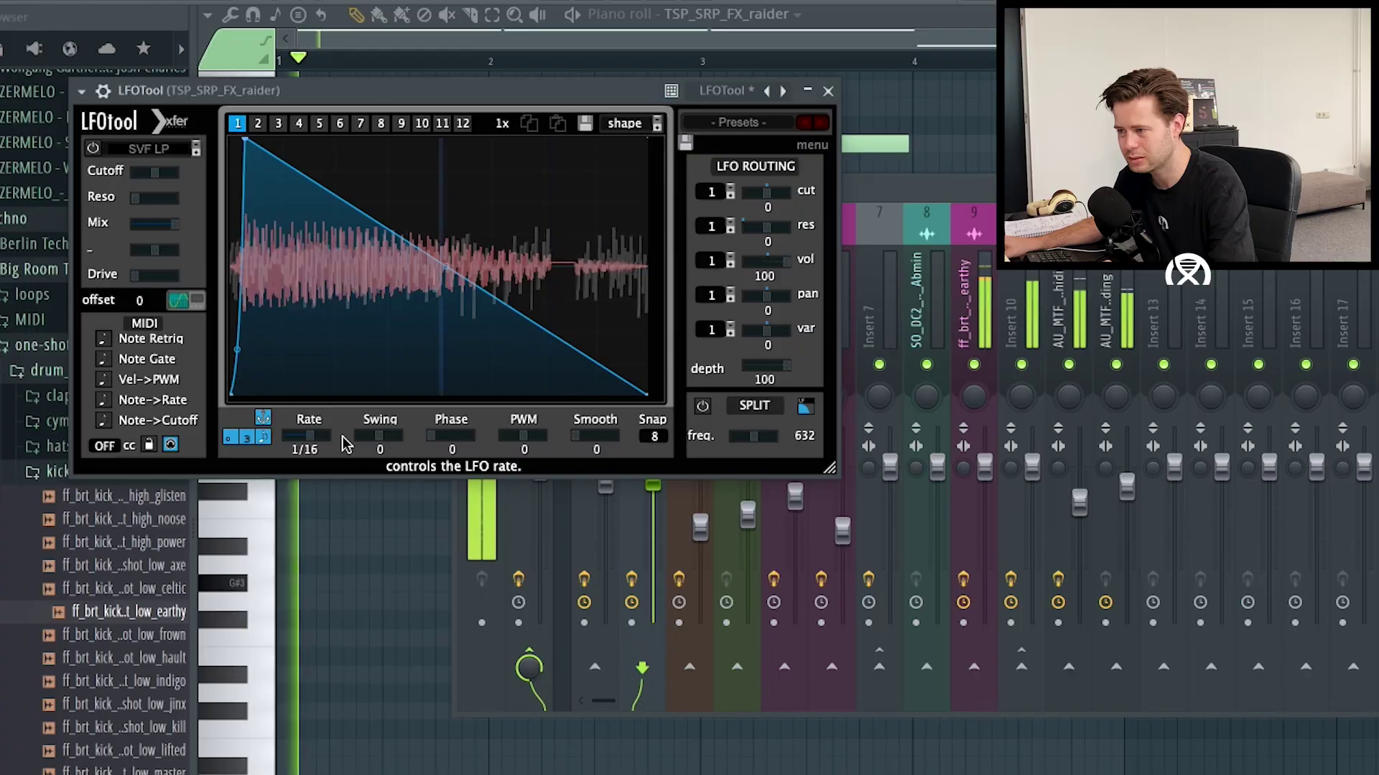
drag(707, 373, 707, 376)
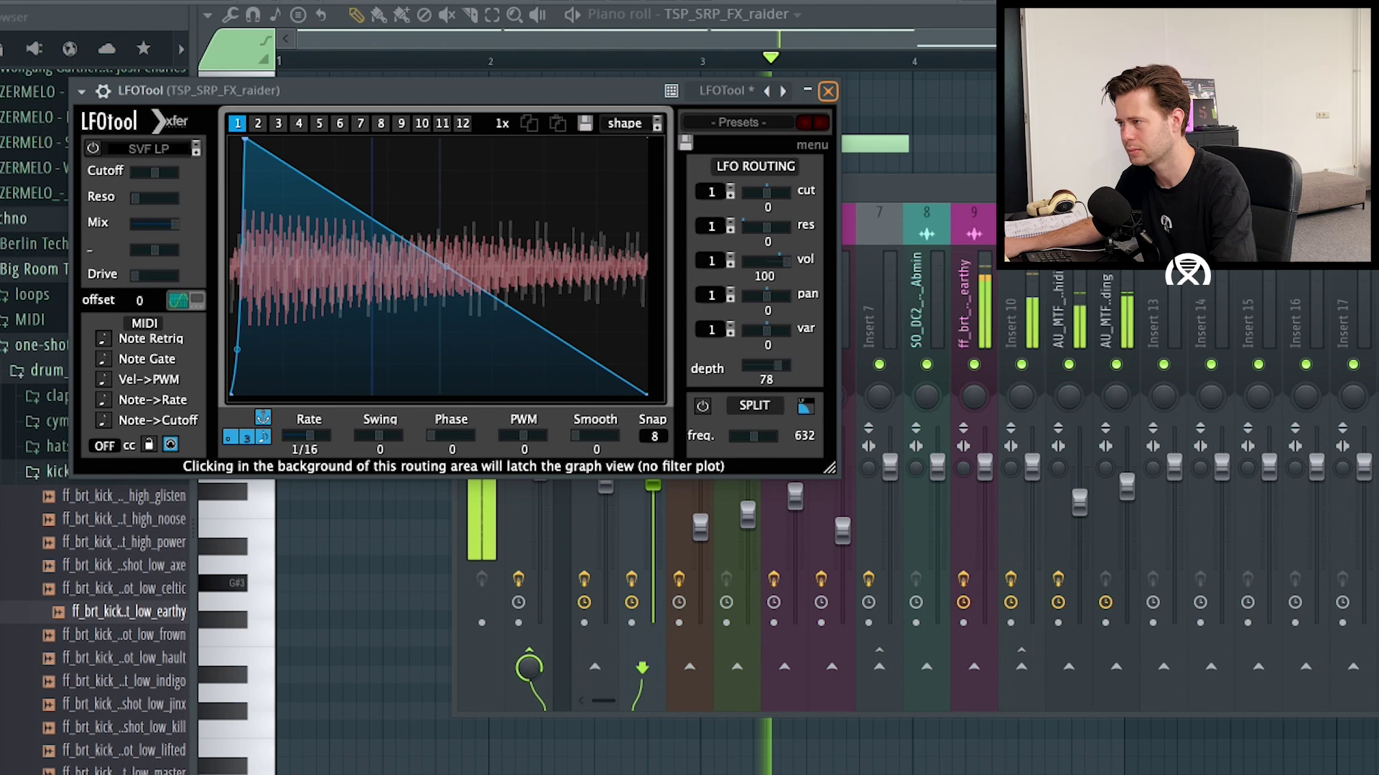
click(828, 90)
key(F5)
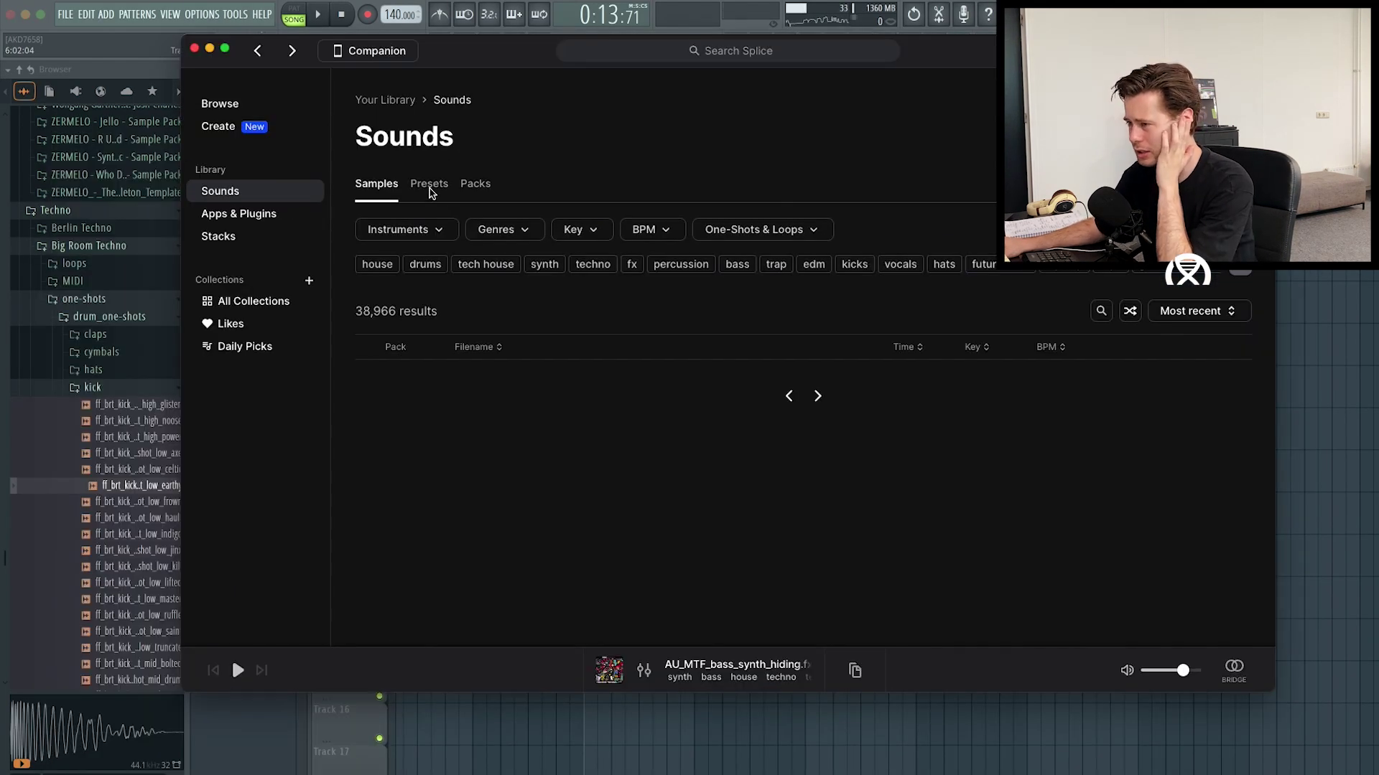
- Audition synth presets in the Presets section of the Splice sound library
click(429, 185)
click(403, 427)
click(403, 608)
scroll(406, 603, down, 2)
click(403, 404)
- Lower the copied drop notes by one octave and repeat the short alternating G#4 and G#5 notes through the first two bars
drag(1091, 55, 882, 226)
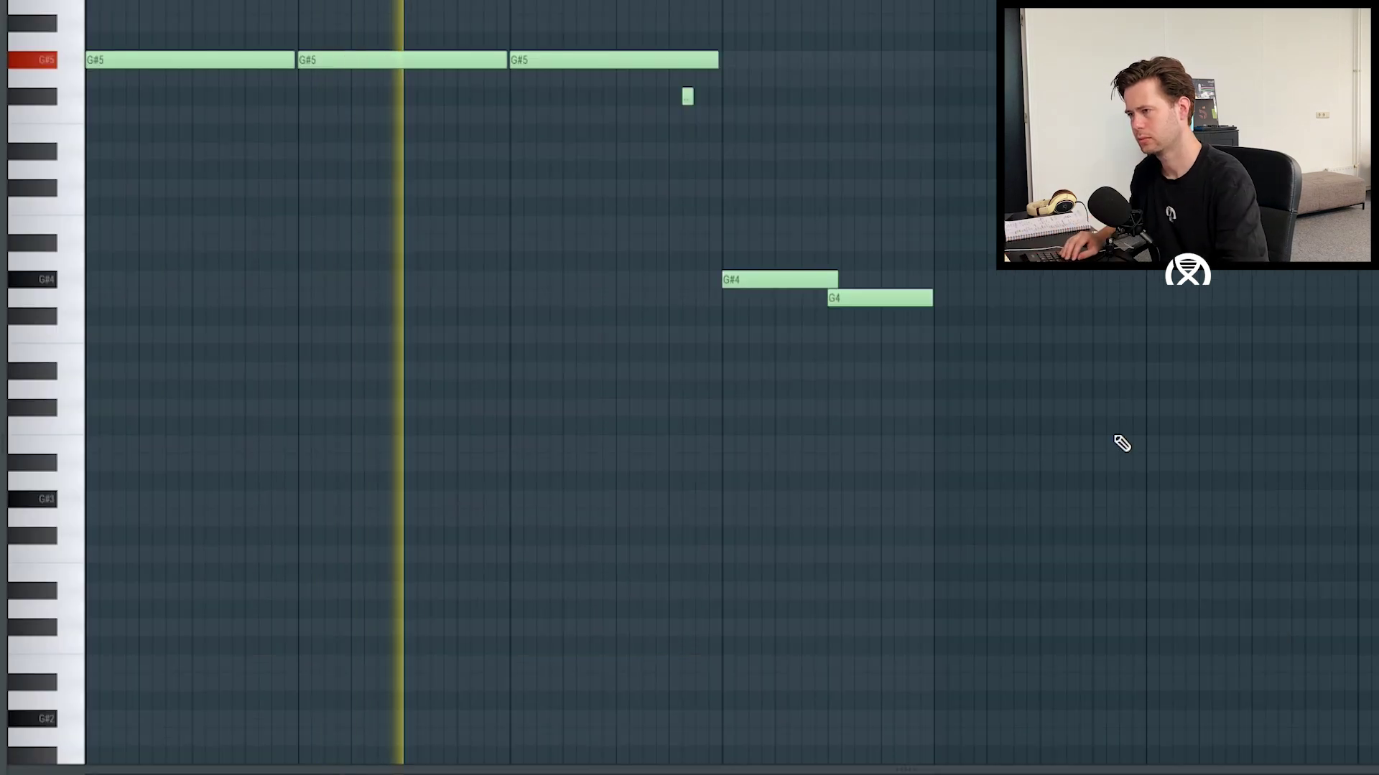
key(ctrl+Down)
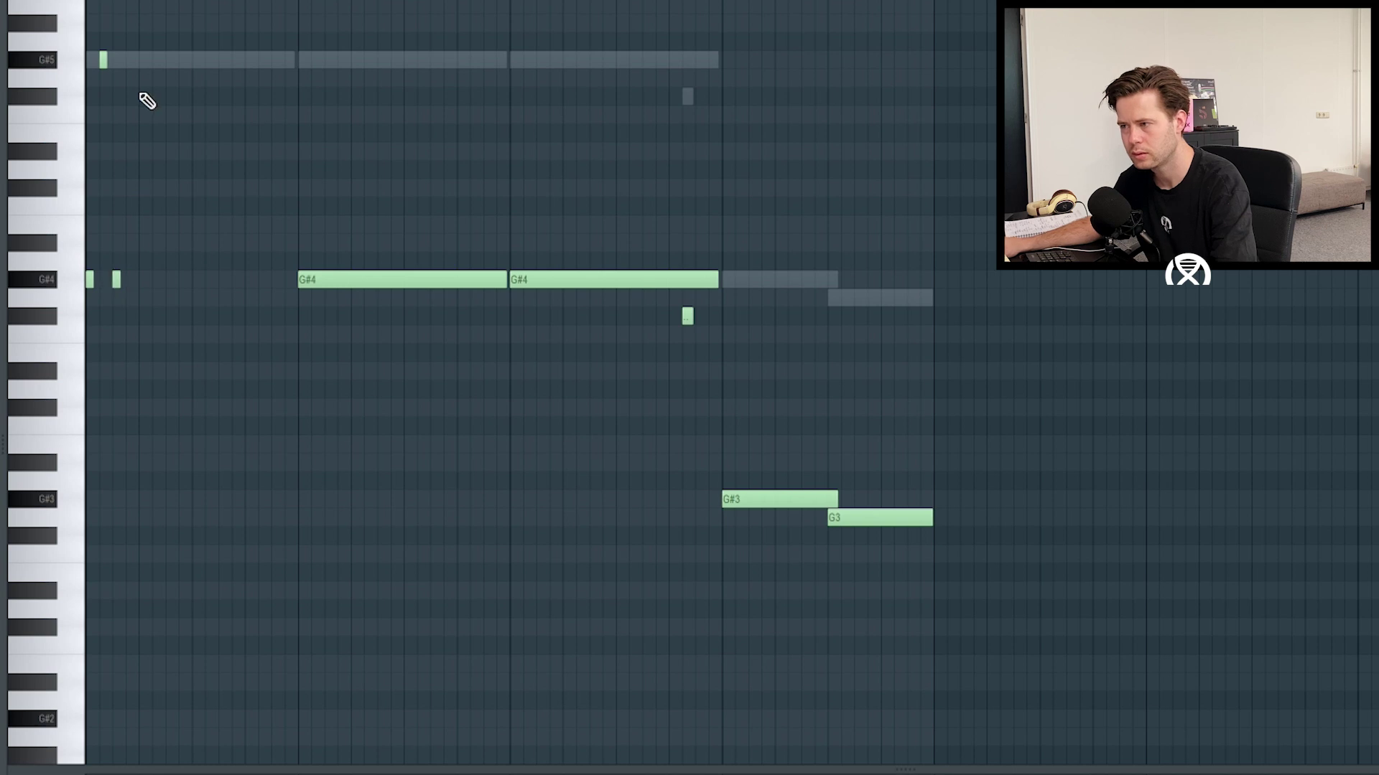
key(ctrl+b)
key(ctrl+b)
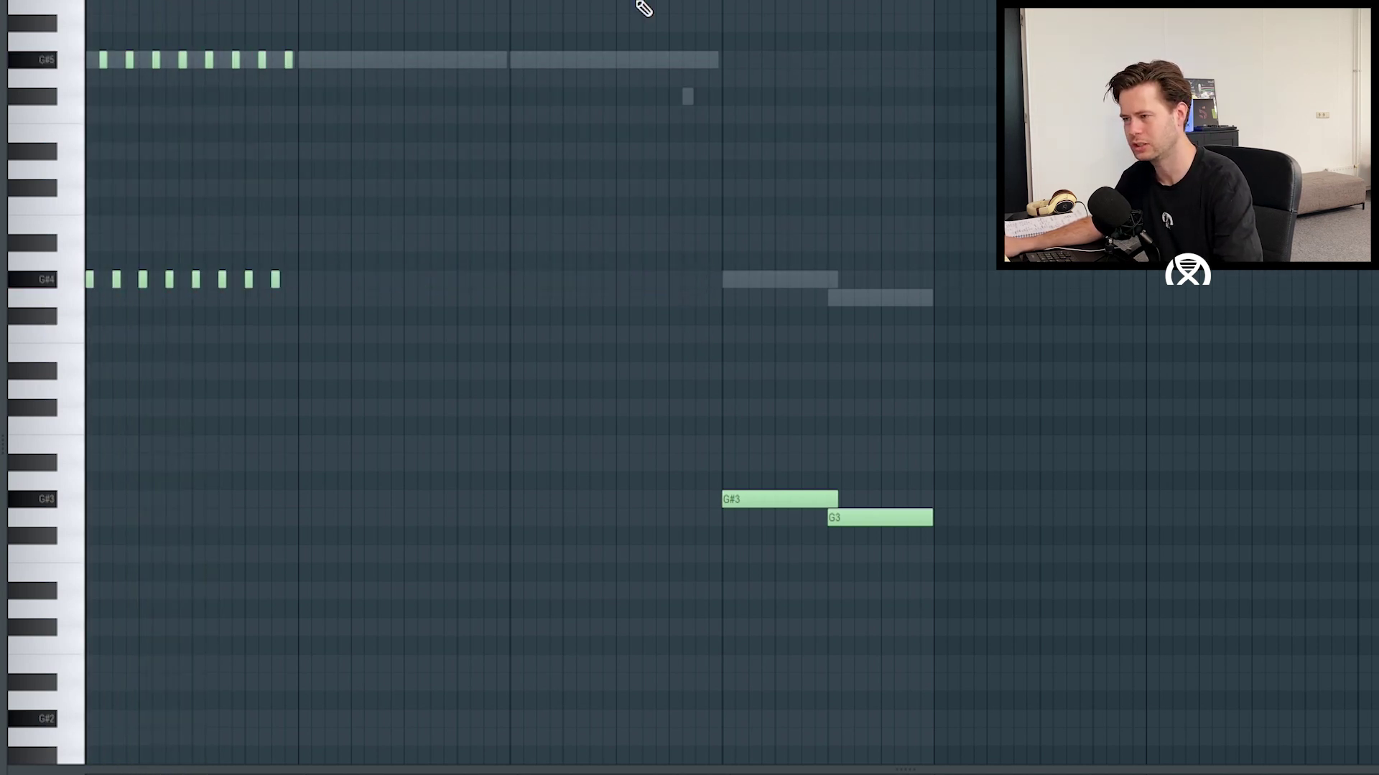
key(ctrl+b)
- Fill the third bar of the drop pattern with a copy of the short alternating G#4 and G#5 notes
click(689, 101)
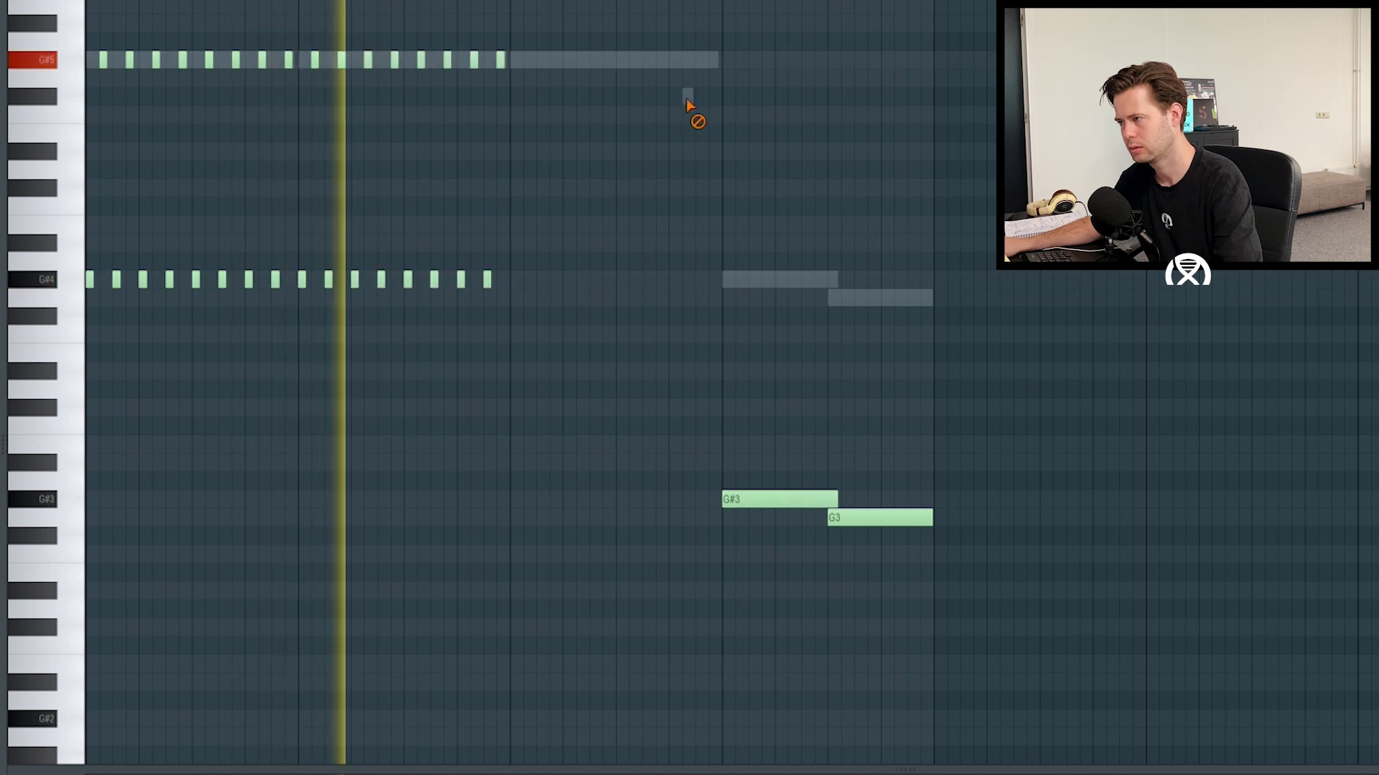
double_click(687, 99)
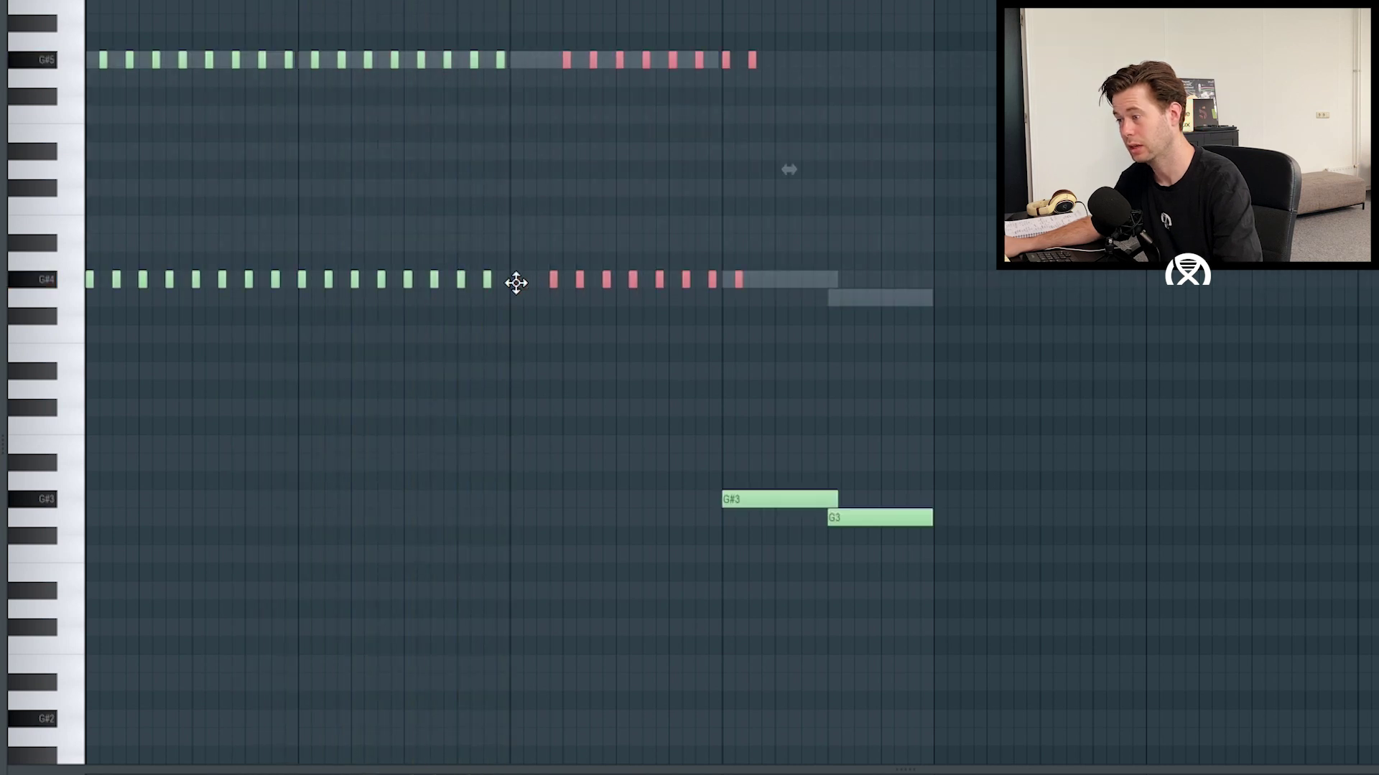
drag(954, 267, 837, 548)
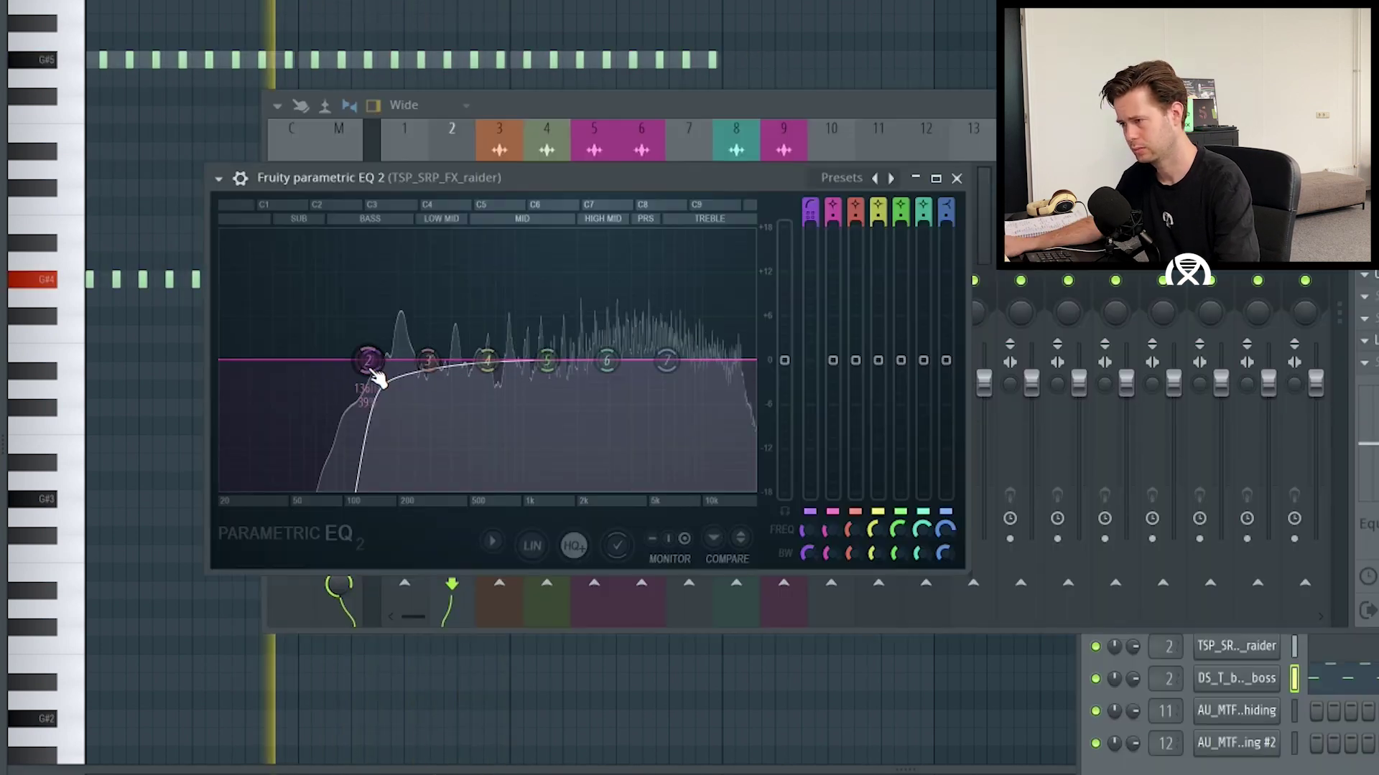
- Shift the low cut of Fruity parametric EQ 2 on the TSP_SRP_FX_raider insert to a higher frequency and slightly raise band 5
drag(369, 362, 428, 362)
mouse_move(547, 360)
mouse_down()
mouse_move(552, 323)
mouse_move(552, 341)
mouse_up()
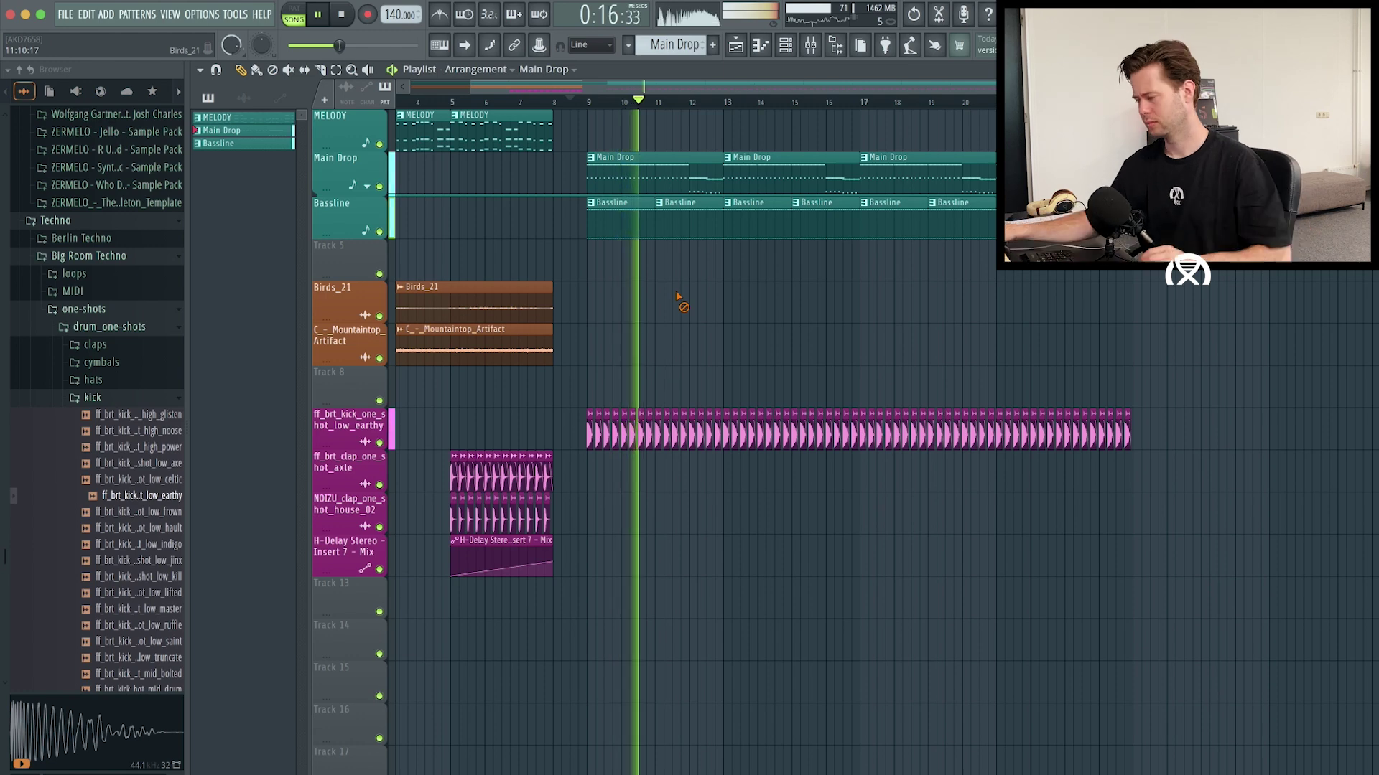
- Cut the SO_DC2 choir channel's notes from the MELODY pattern and return to the playlist
scroll(701, 111, up, 2)
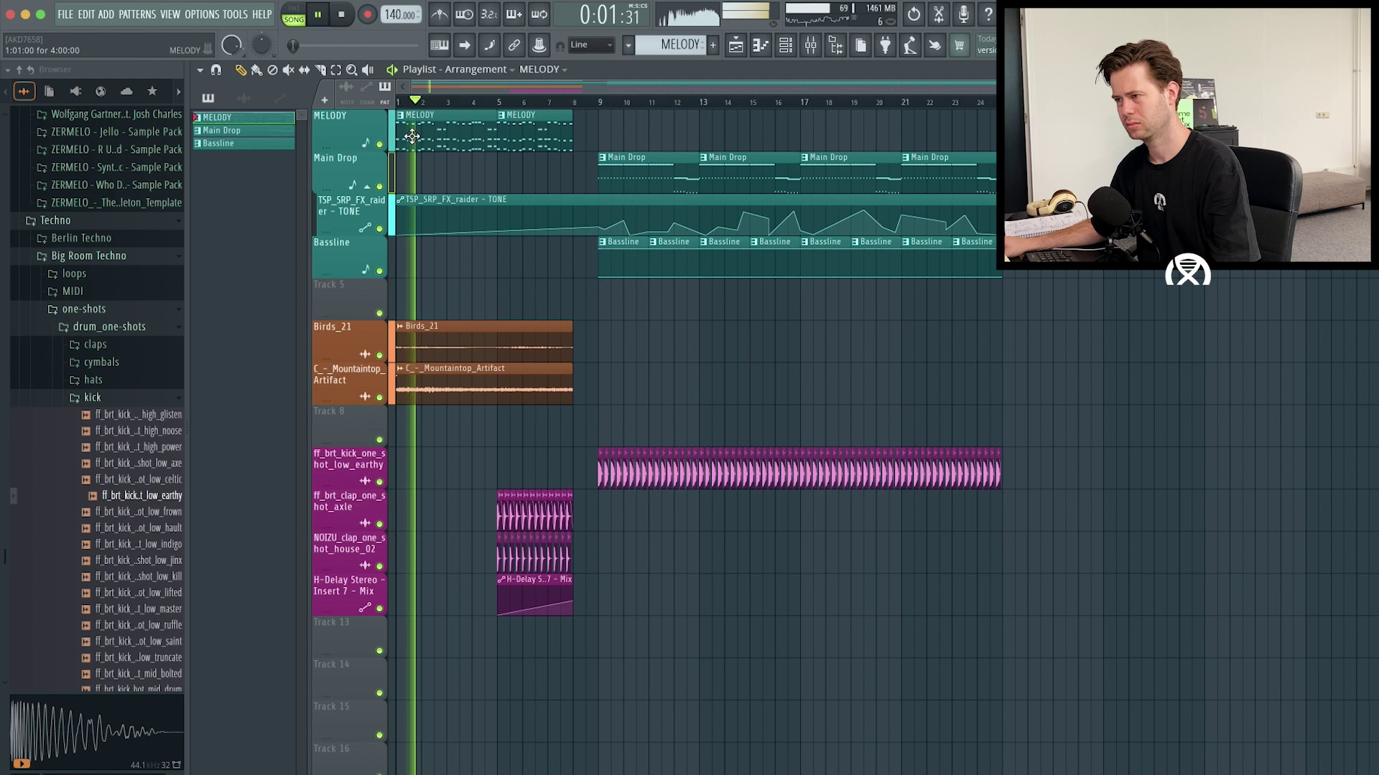
double_click(412, 137)
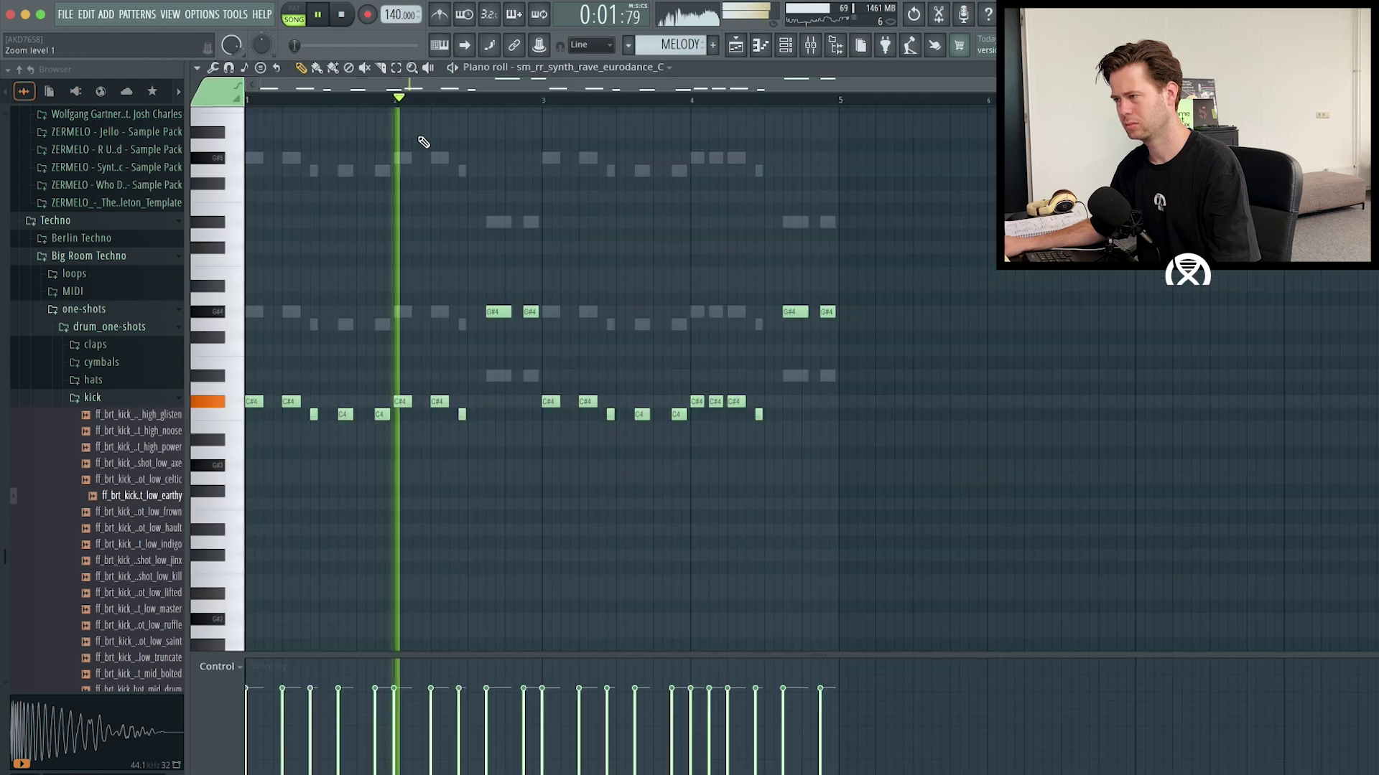
key(F6)
right_click(1081, 516)
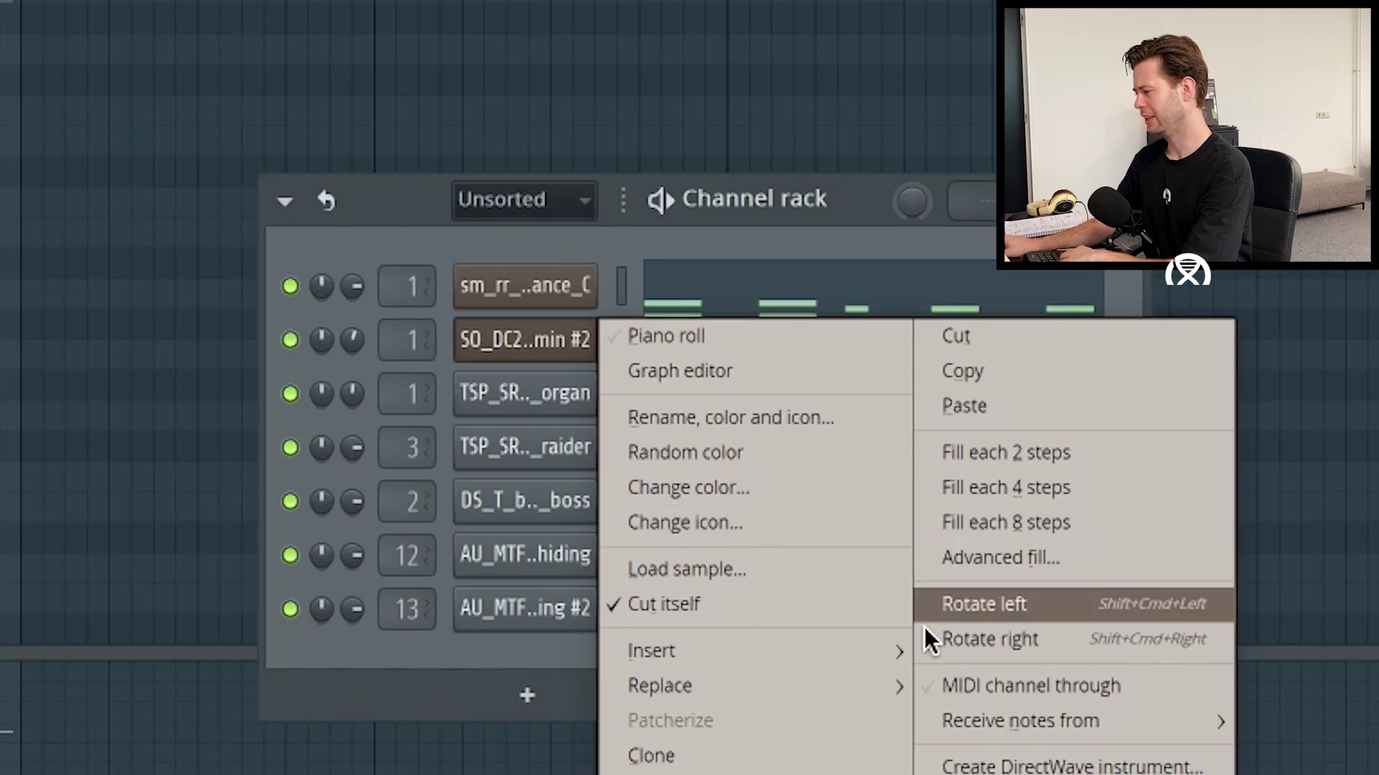
click(1197, 515)
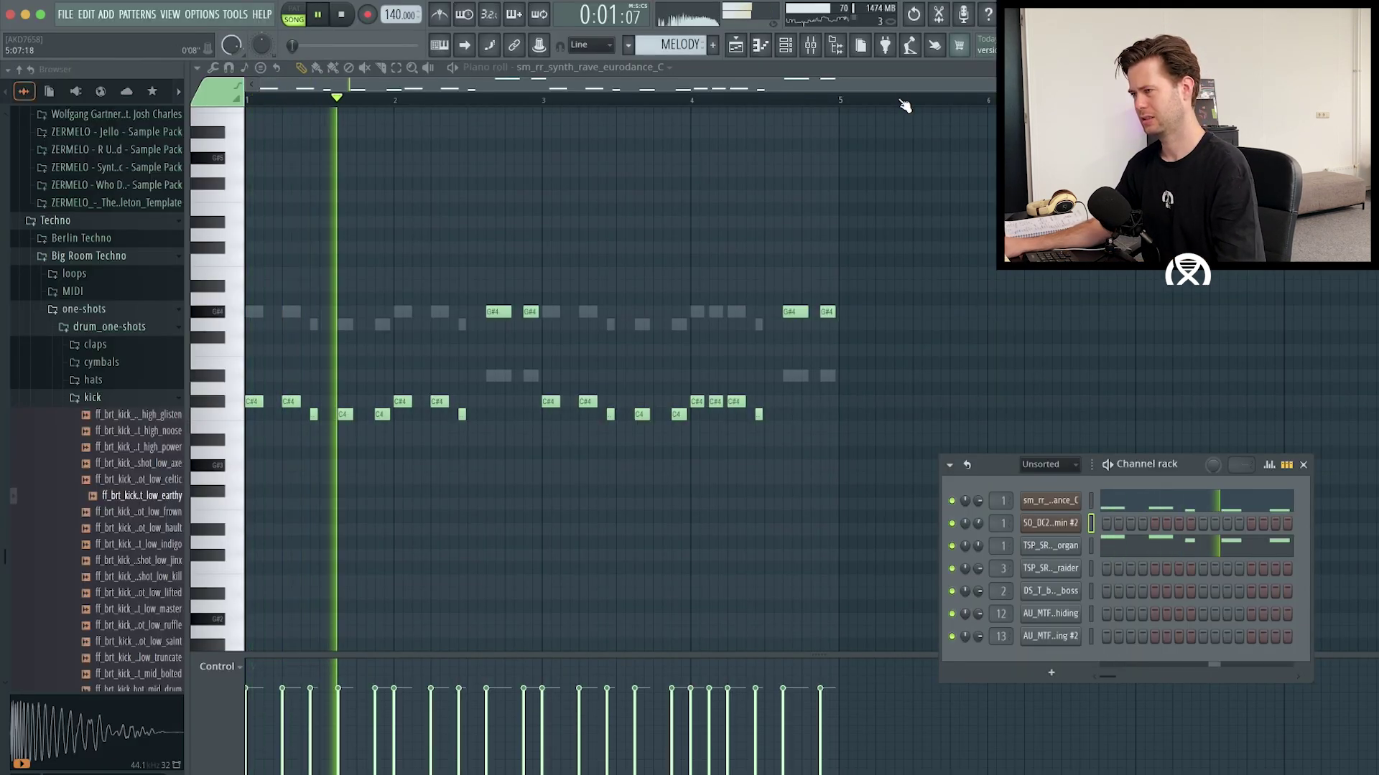
click(738, 50)
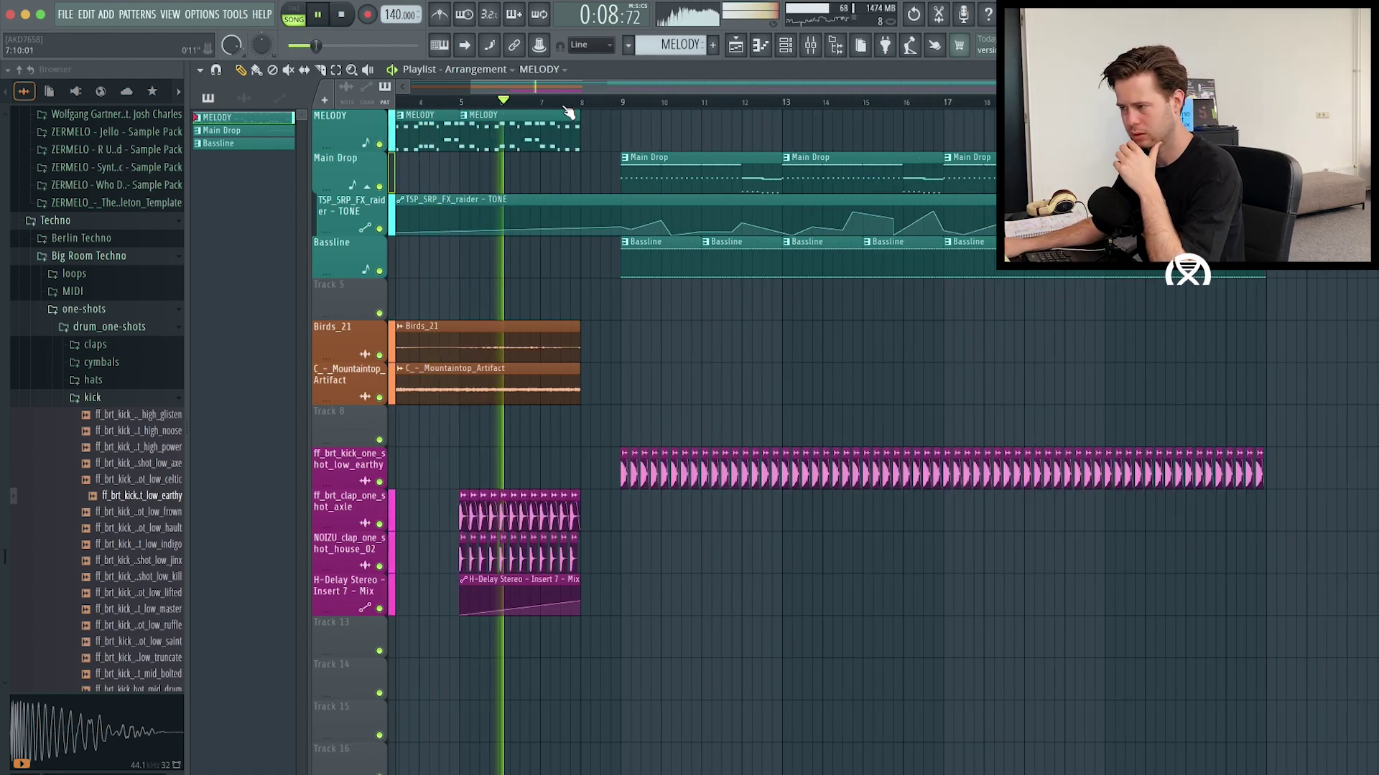
scroll(579, 114, up, 4)
scroll(596, 113, down, 4)
scroll(603, 113, up, 3)
scroll(609, 112, down, 2)
scroll(608, 112, up, 3)
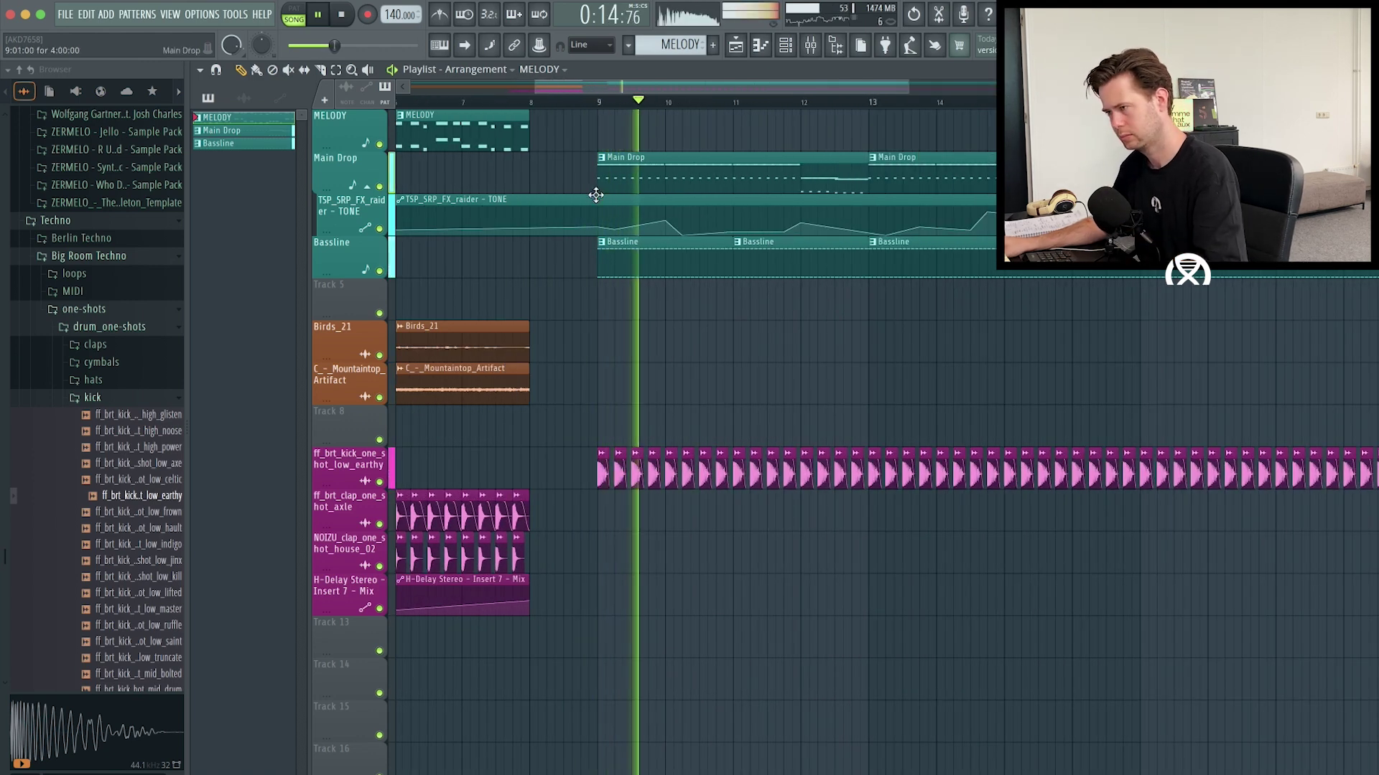
scroll(642, 75, down, 3)
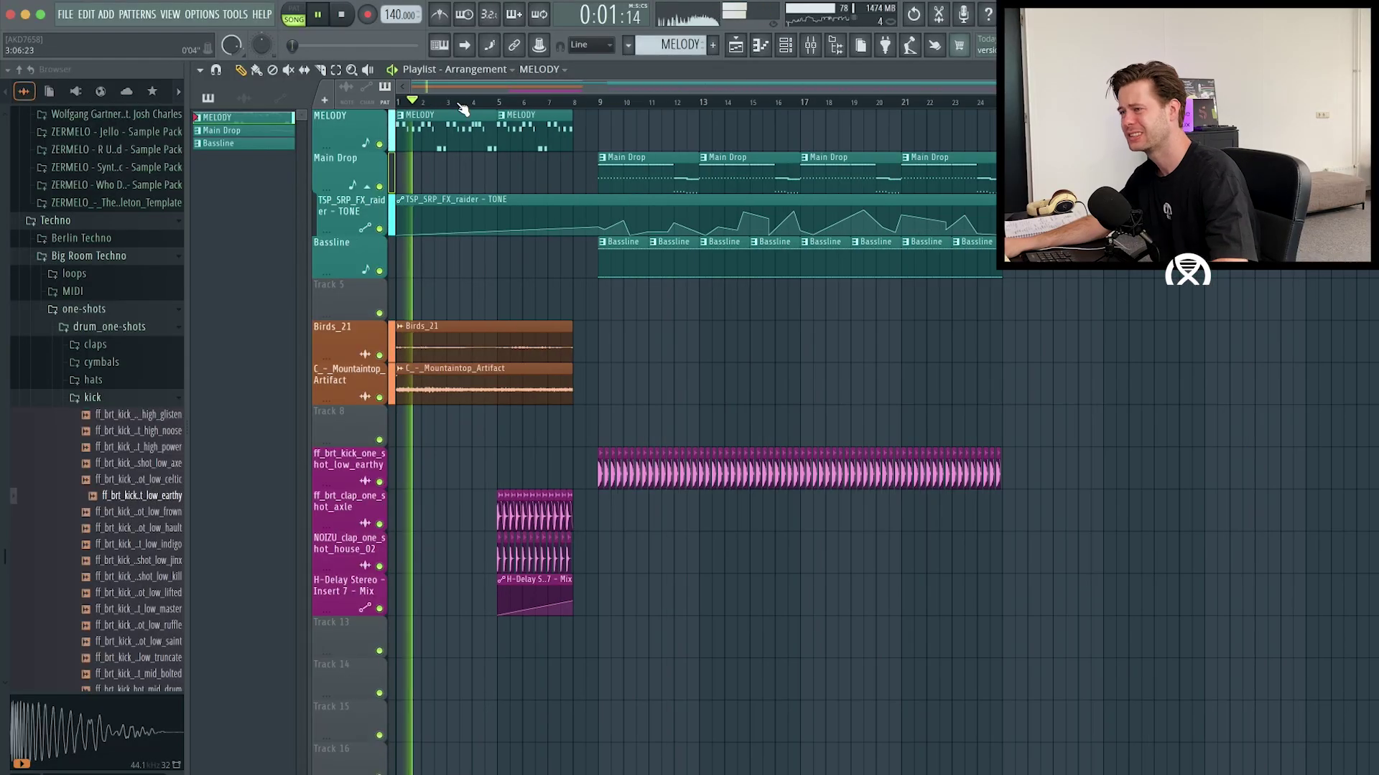
- Delete the unused sm_rr_synth_rave_eurodance_C and SO_DC2 choir channels from the channel rack
click(810, 46)
key(F6)
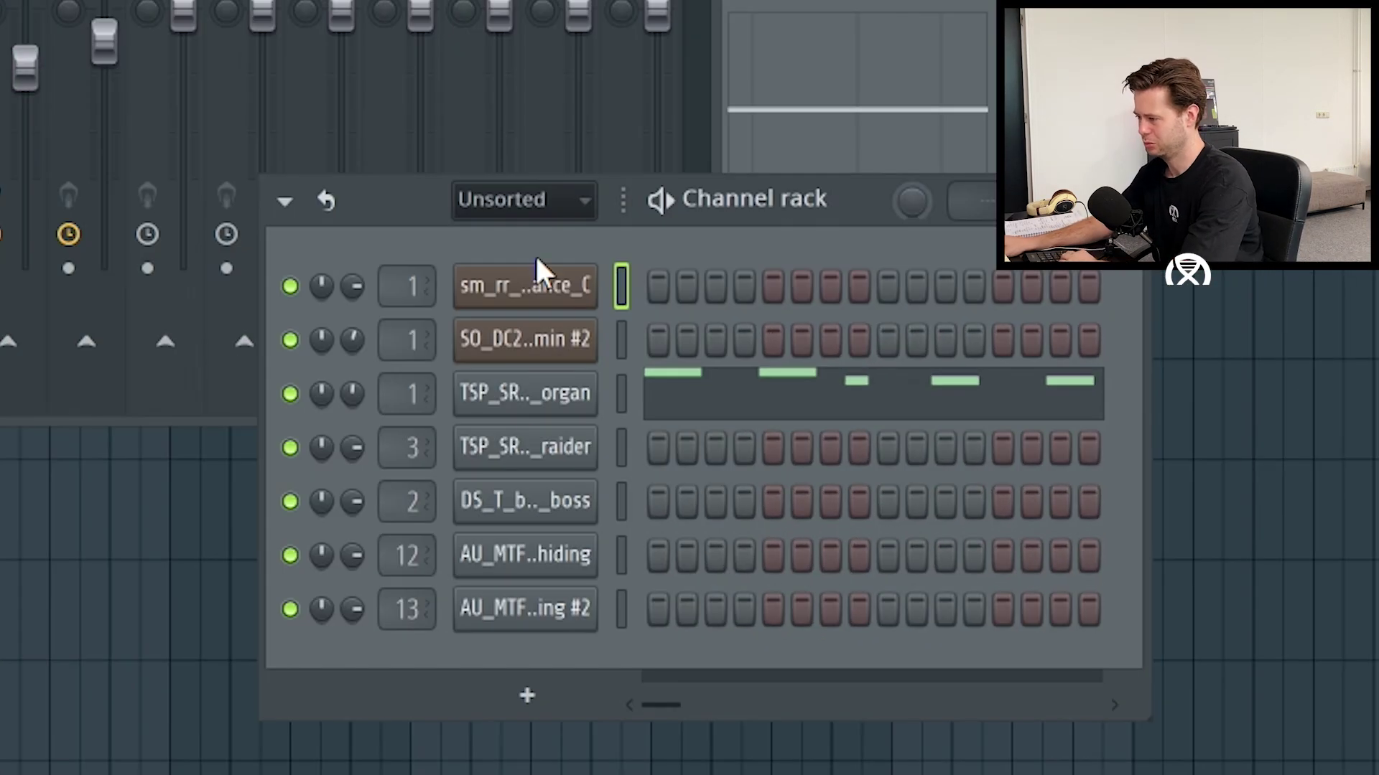
right_click(538, 272)
click(739, 740)
right_click(548, 283)
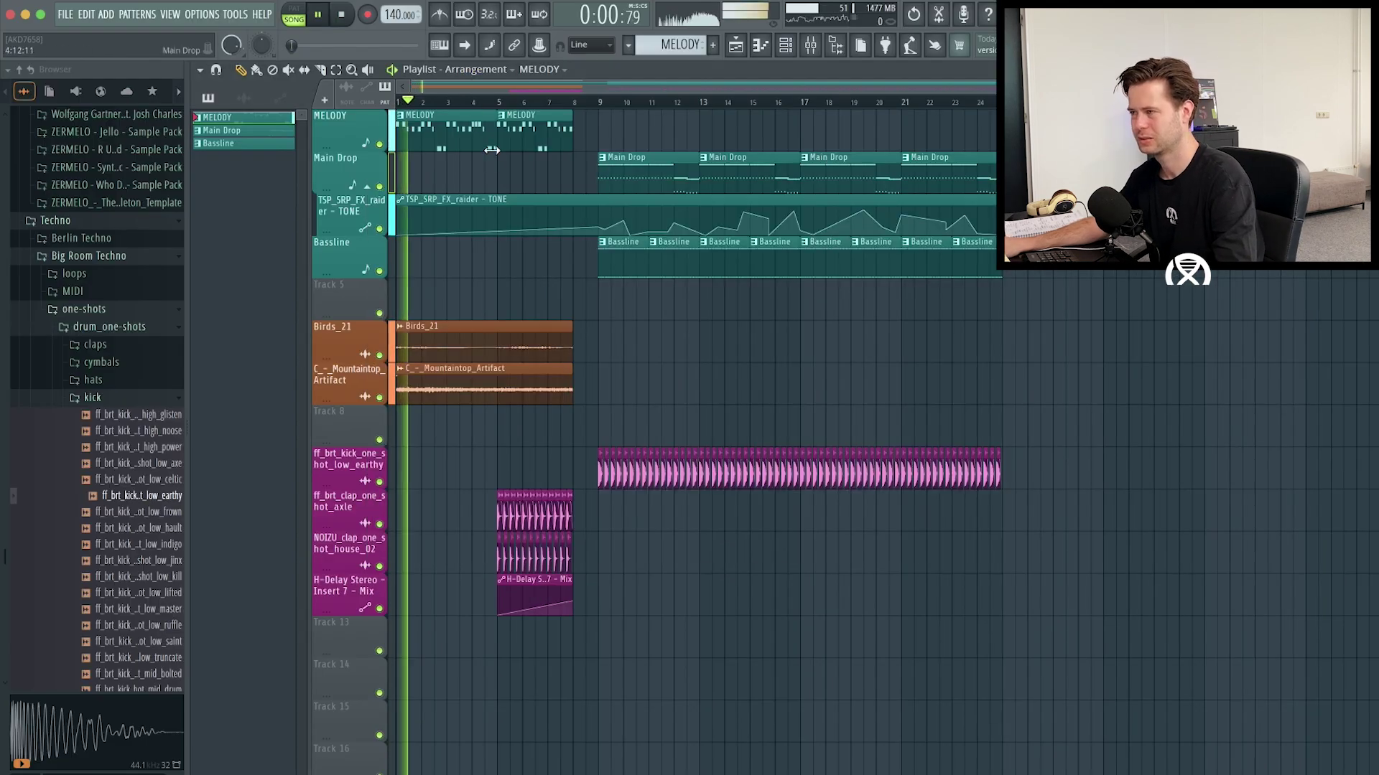
- Insert one empty track below the Bassline track in the playlist
ctrl+scroll(495, 173, up, 1)
ctrl+scroll(502, 208, down, 1)
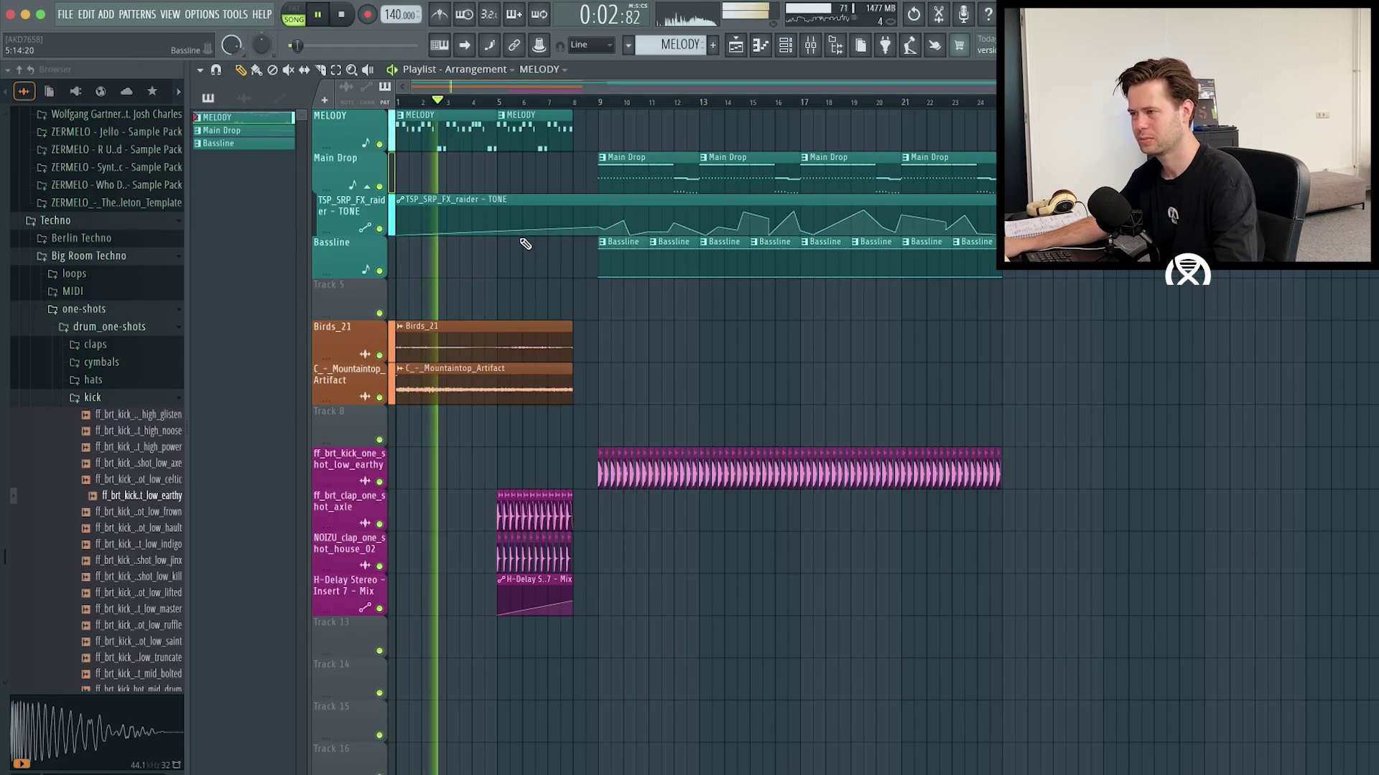
right_click(330, 284)
click(359, 402)
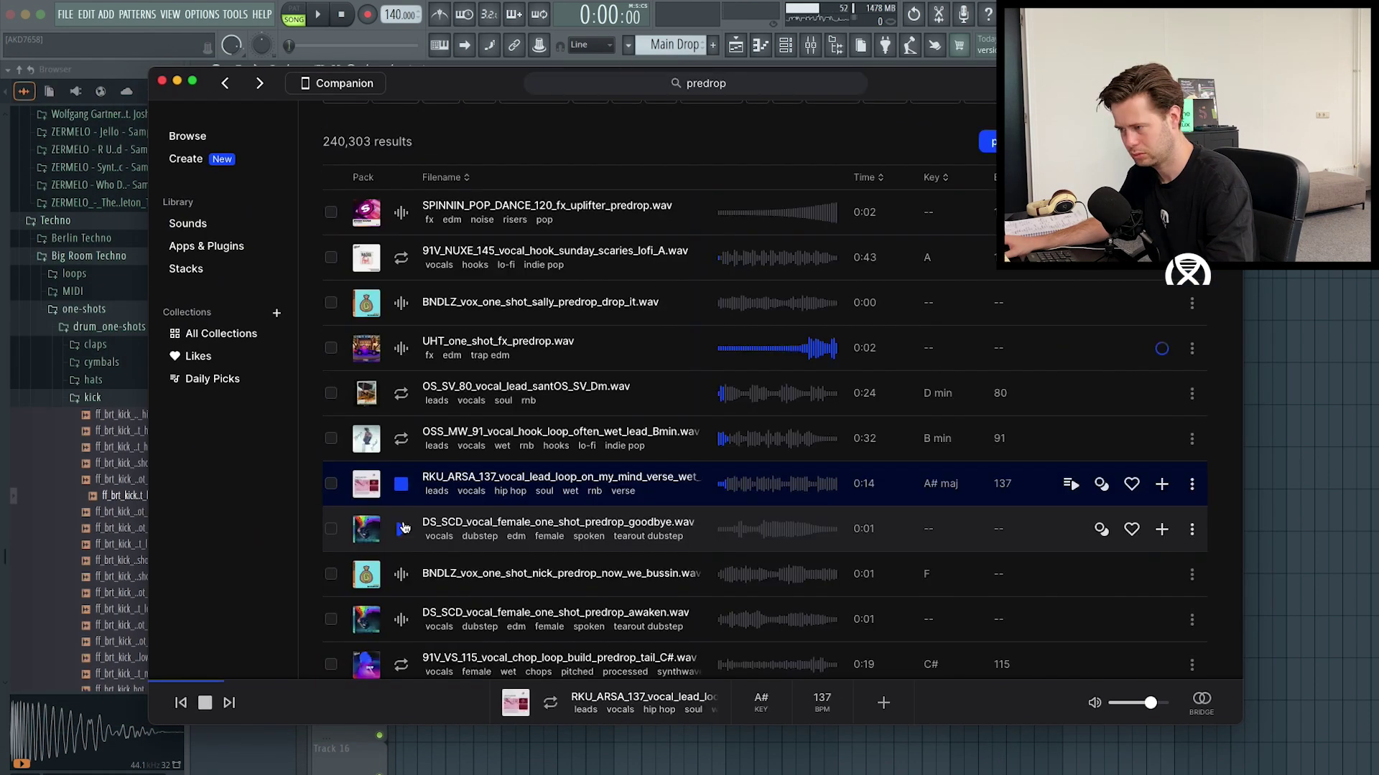
- Audition the predrop vocal one-shots in the Splice search results, including DS_SCD_vocal_female_one_shot_predrop_goodbye and BNDLZ_vox_one_shot_nick_predrop_now_we_bussin
click(403, 529)
scroll(404, 528, down, 1)
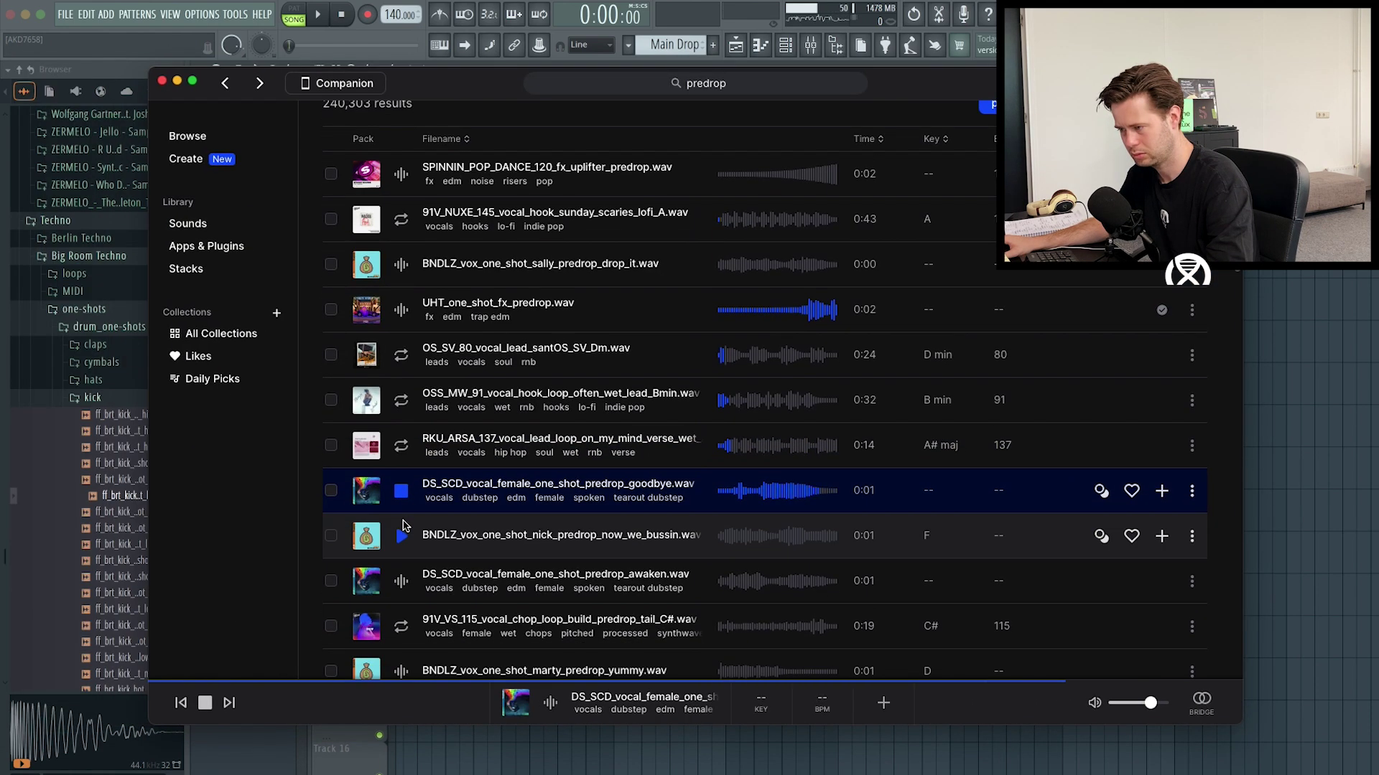
click(402, 535)
scroll(431, 535, down, 5)
click(825, 259)
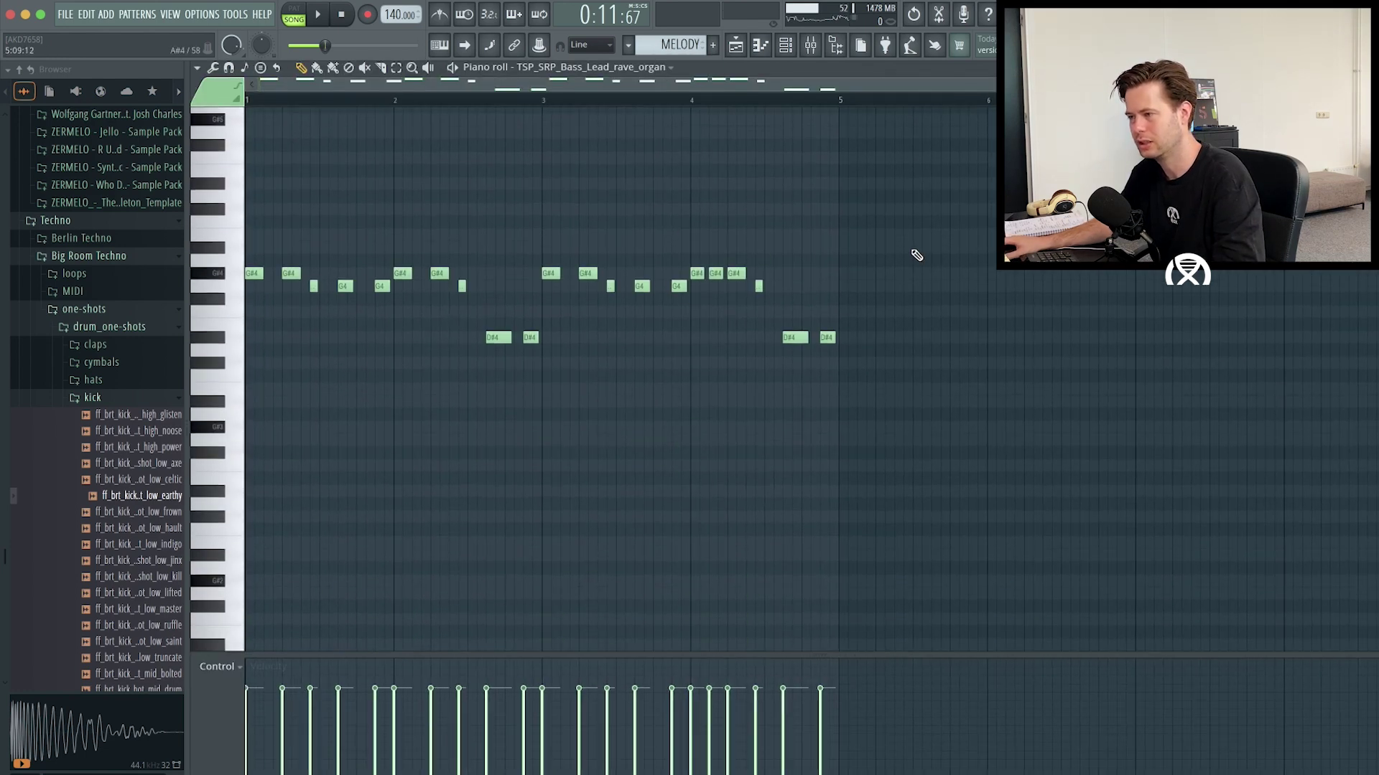
- Raise the last four DS_T_bass_synth_boss notes in bar 4 of the Main Drop pattern to D#4 and D#5
scroll(542, 395, up, 2)
drag(920, 438, 863, 600)
key(shift+Up)
key(shift+Up)
key(shift+Up)
key(shift+Up)
key(shift+Up)
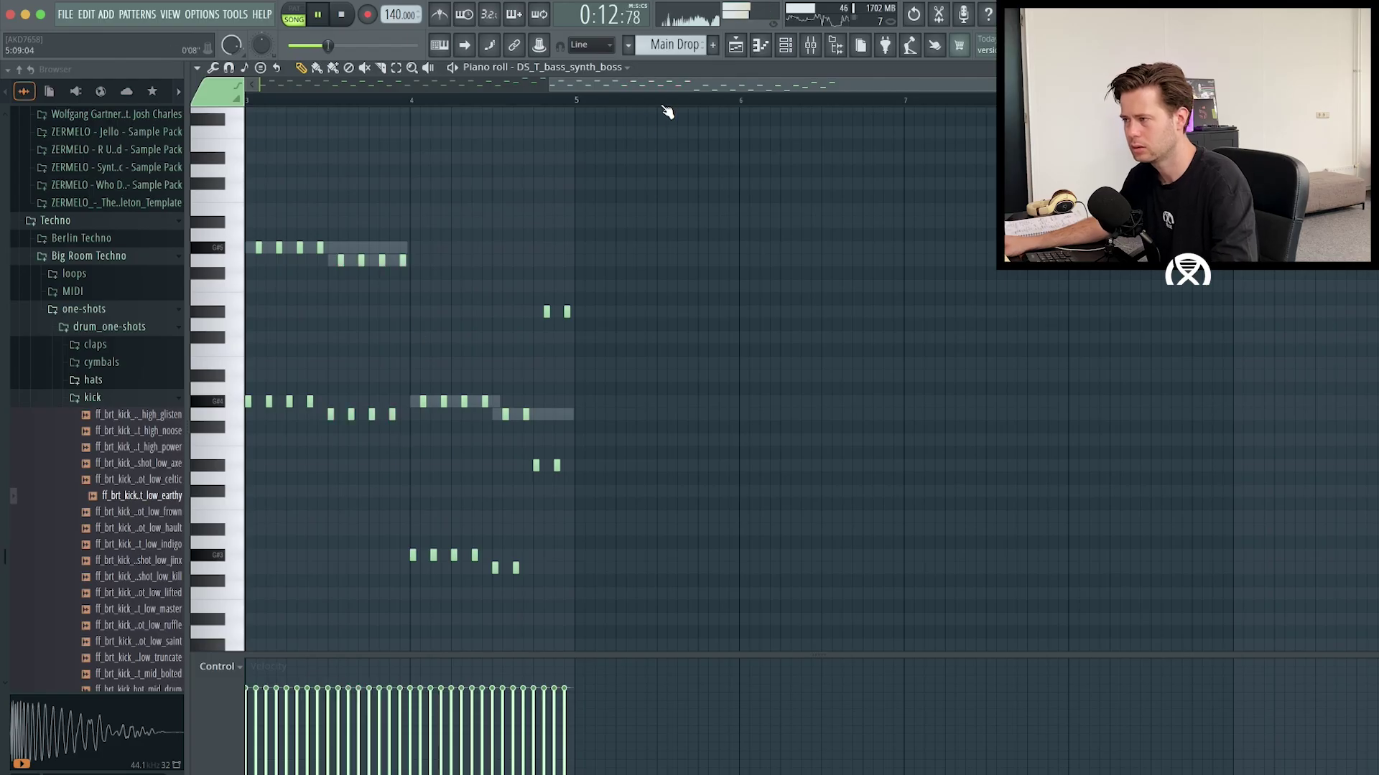
scroll(659, 121, down, 2)
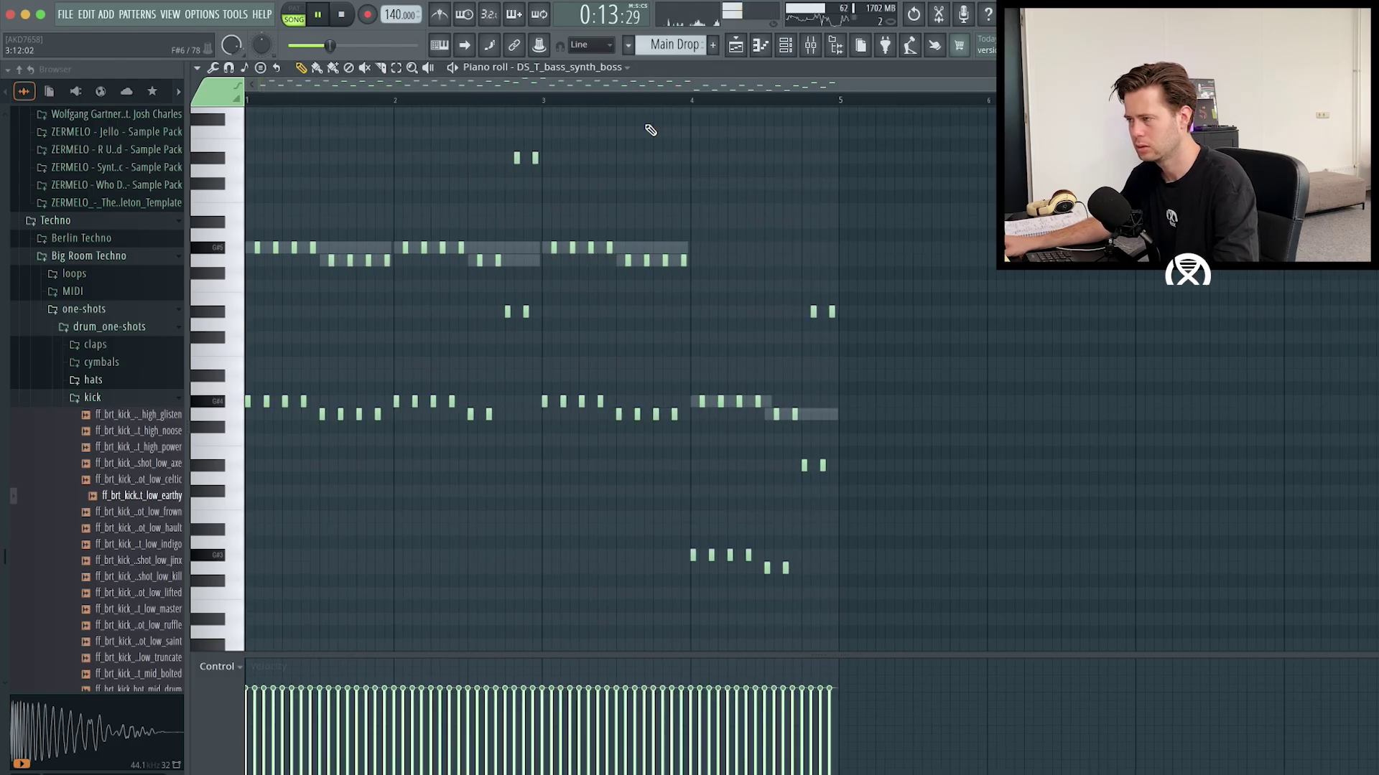
click(759, 42)
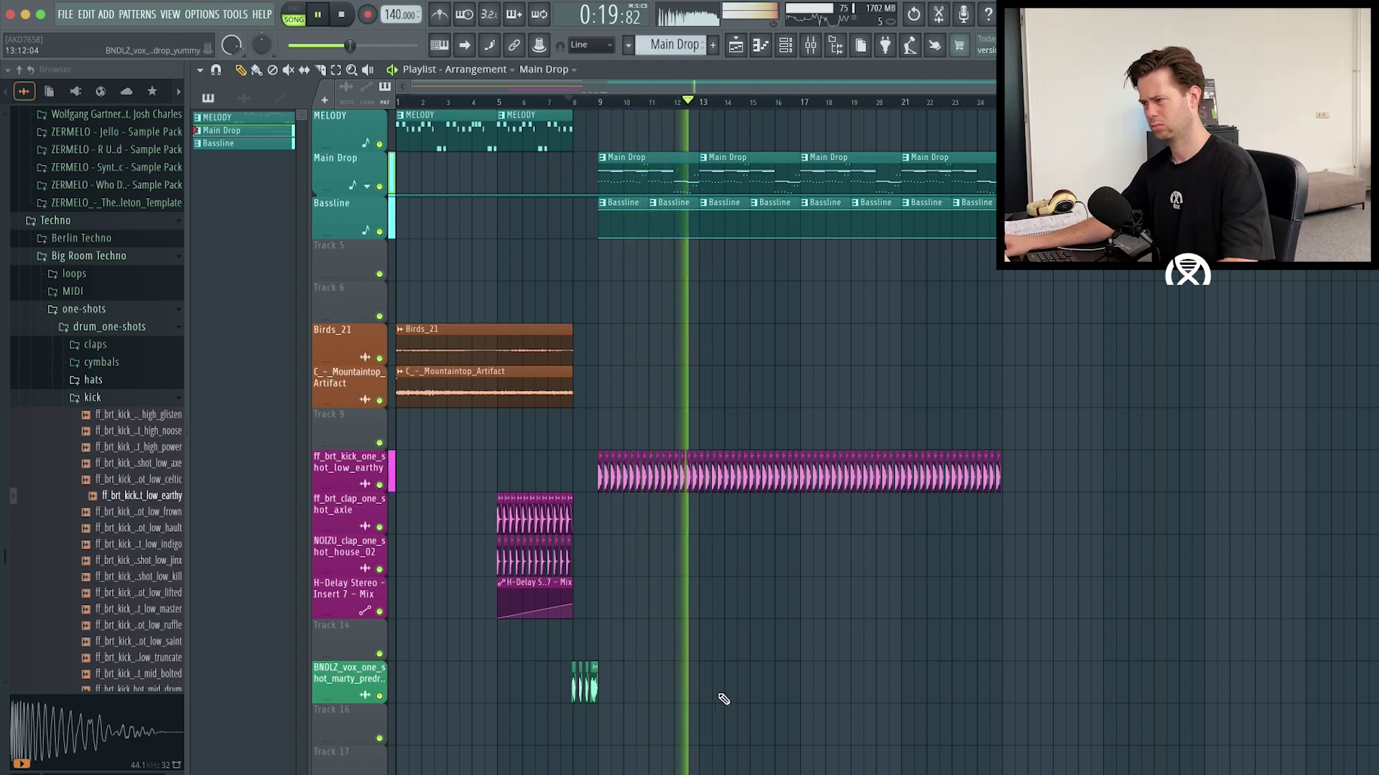
- Auto-name Track 14 after its UHT_one_shot_fx_predrop clip and recolor it magenta to match the drum tracks
key(space)
mouse_move(687, 762)
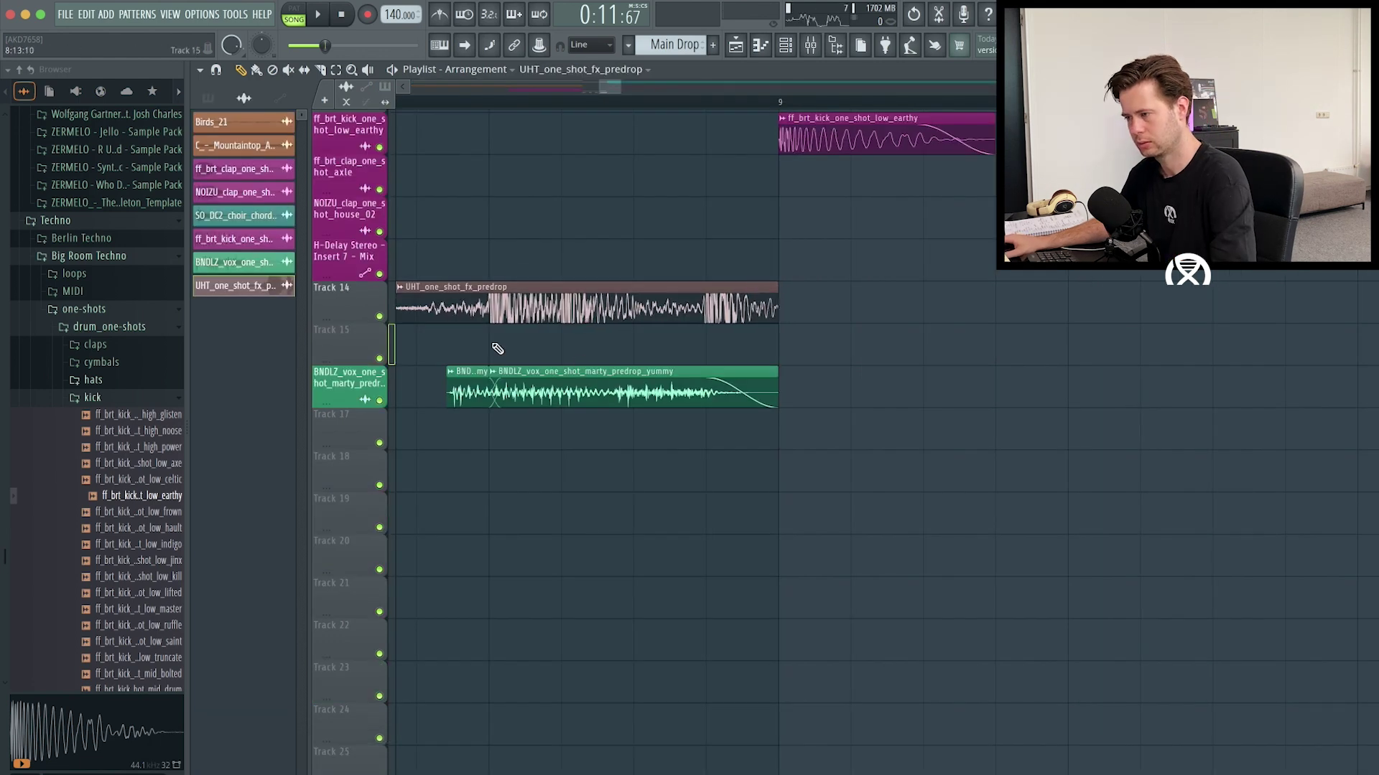
right_click(319, 288)
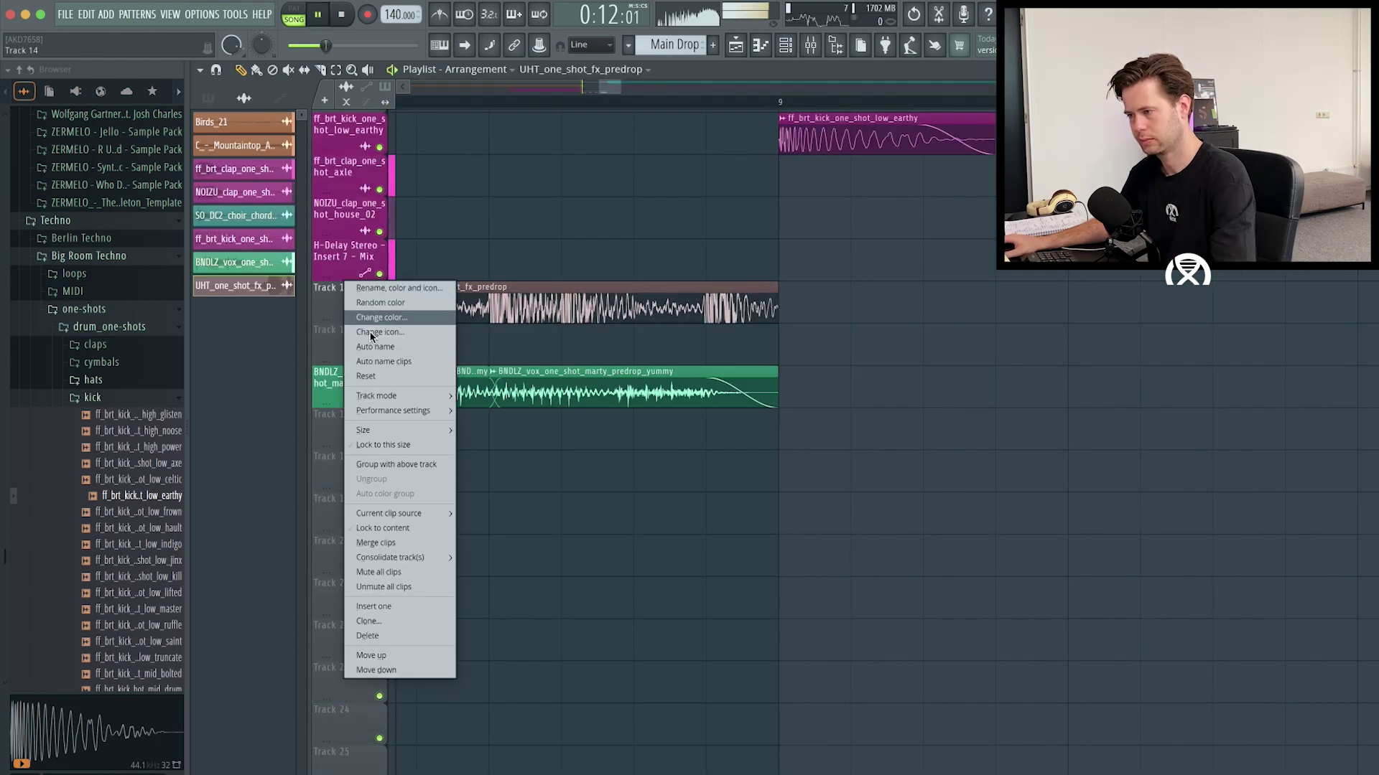
click(351, 338)
key(space)
right_click(319, 289)
click(395, 288)
click(396, 283)
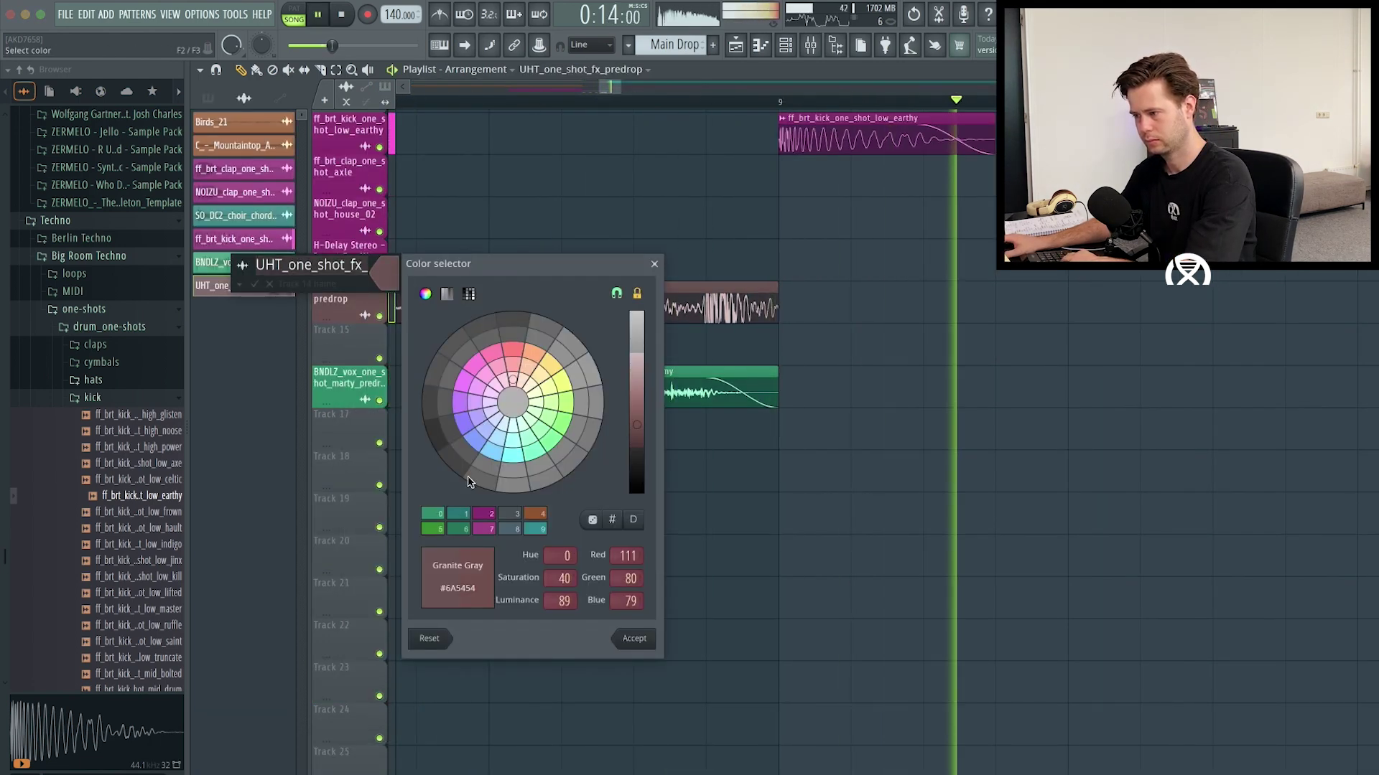
key(Return)
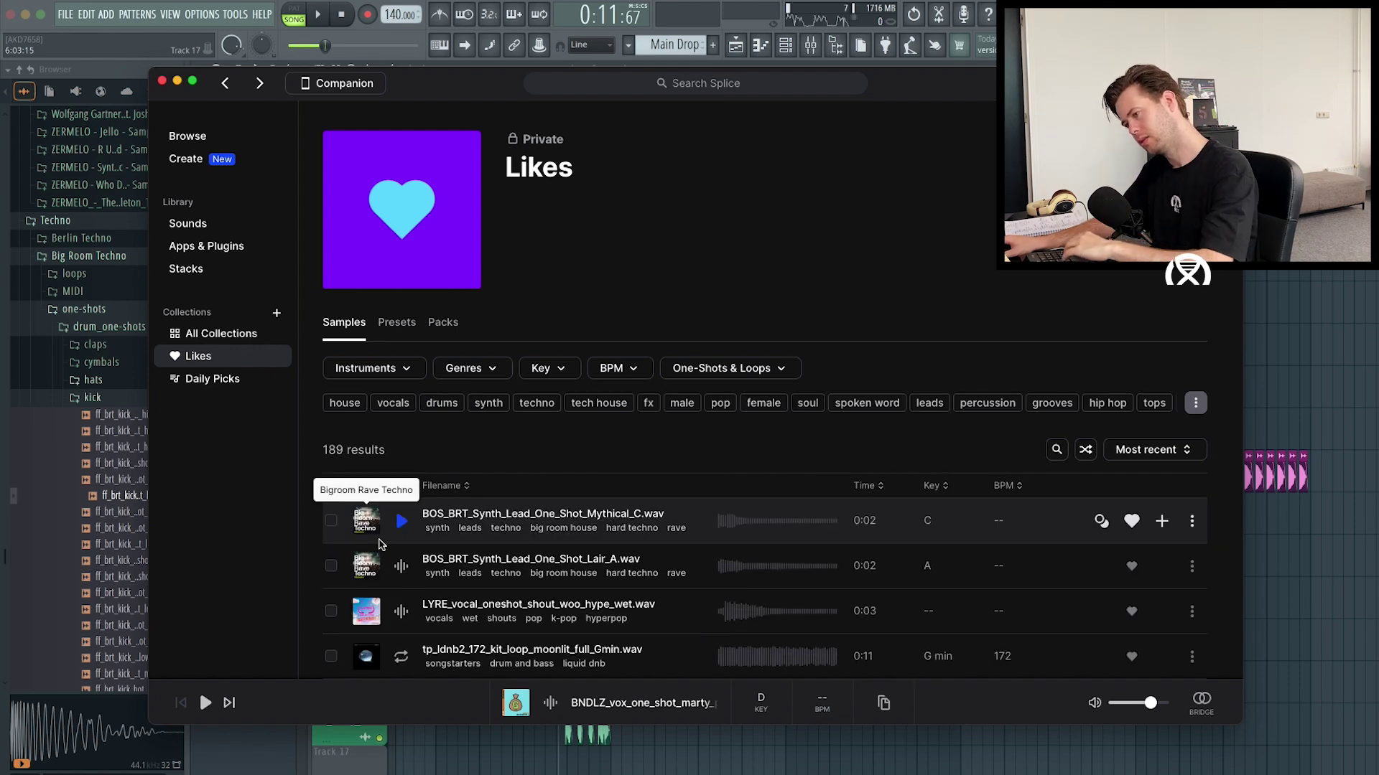
- Place BOS_BRT_Synth_Lead_One_Shot_Mythical_C from the Splice likes just before the drop and copy it before bars 13 and 17
click(402, 521)
scroll(702, 348, down, 3)
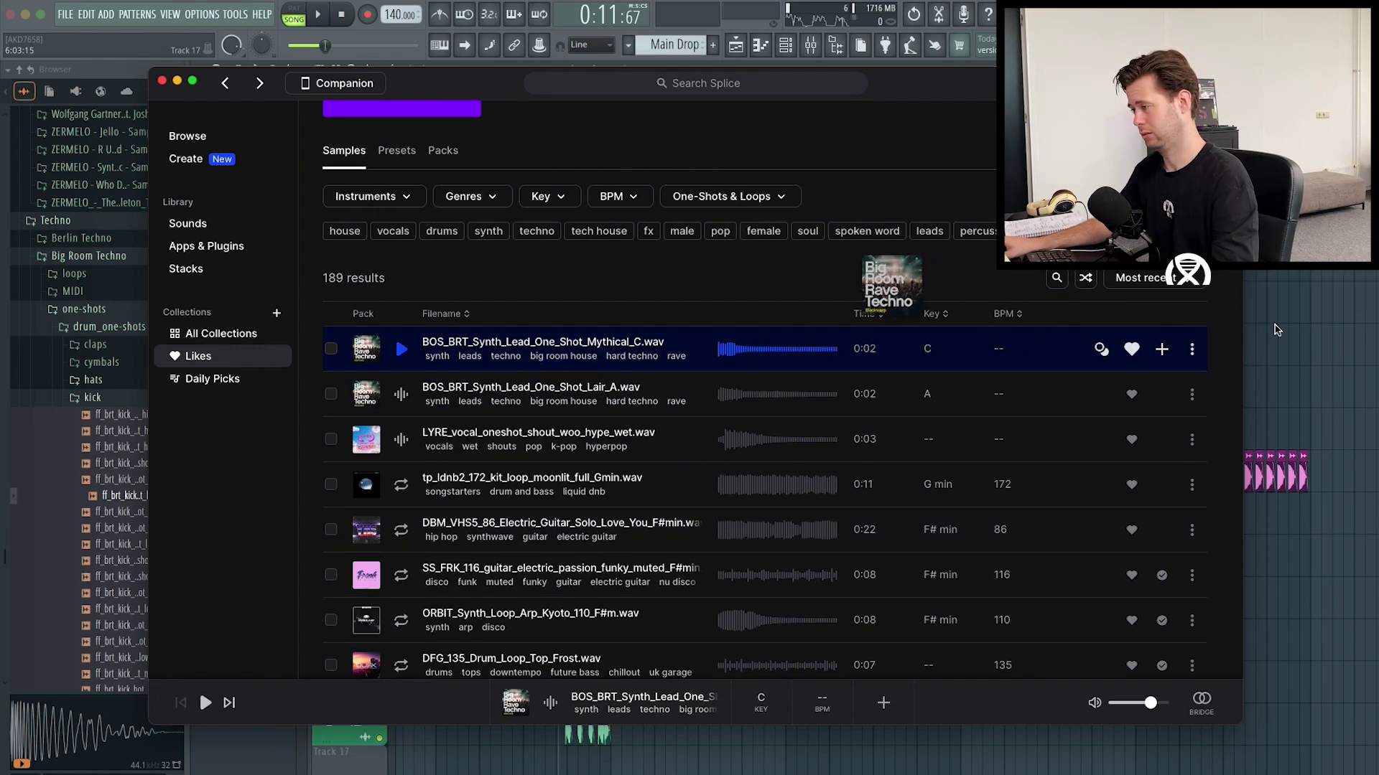
key(Down)
key(space)
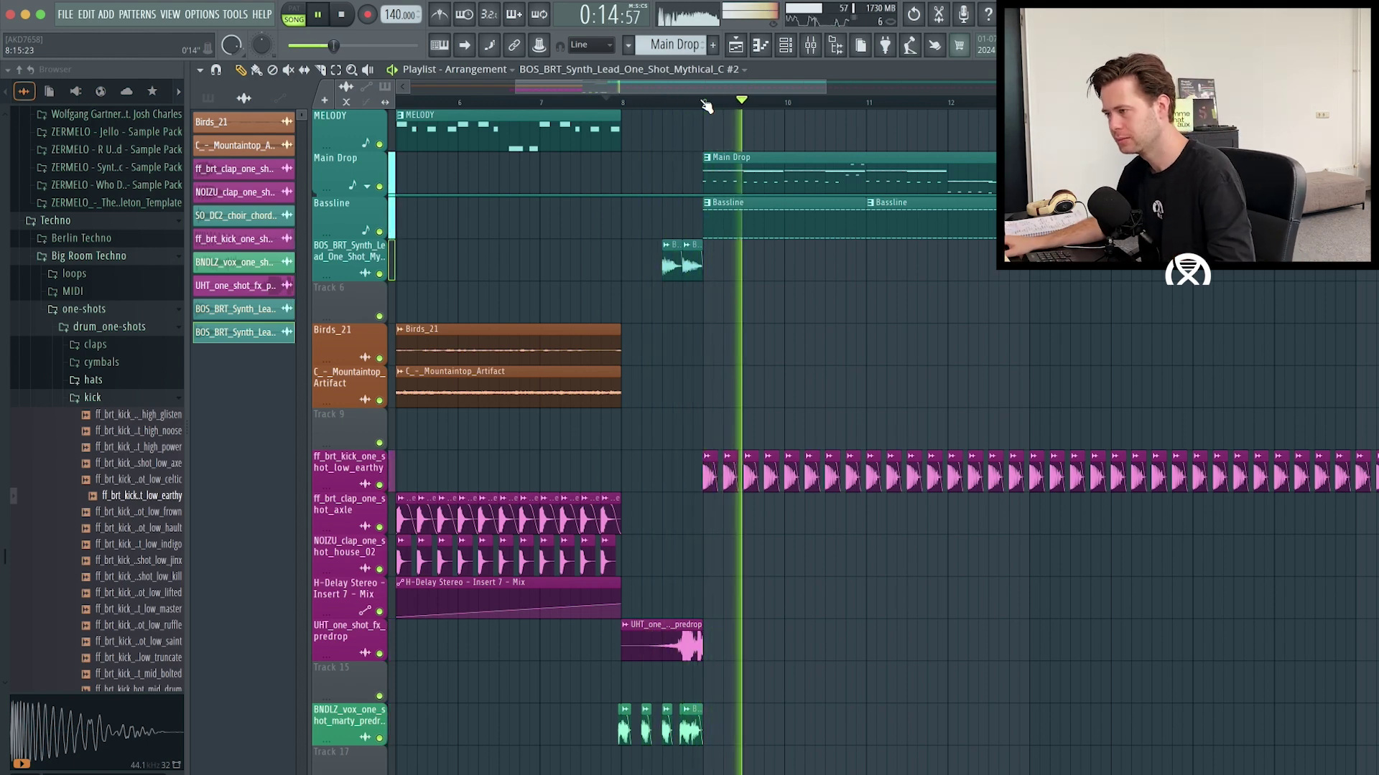
click(667, 268)
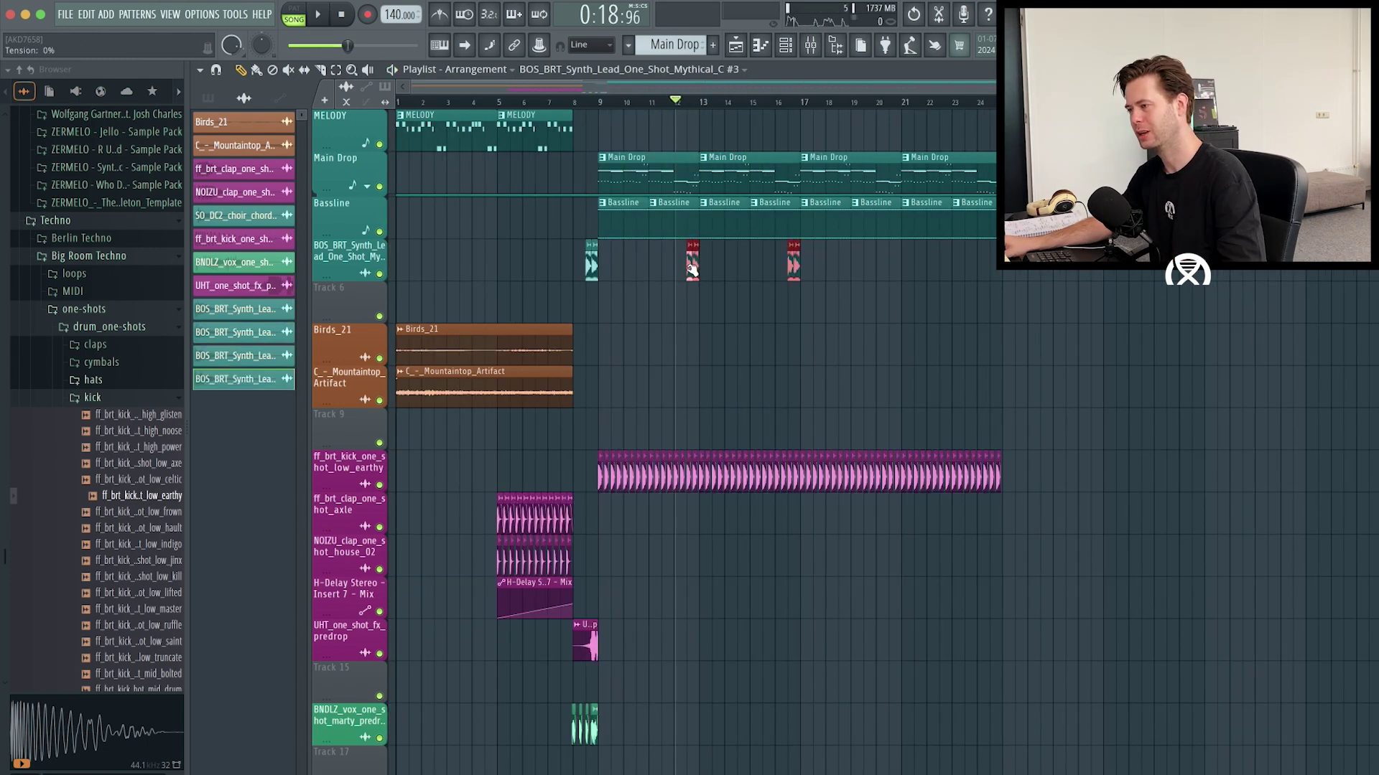
- Add ff_brt_128_drum_loop_flint_hats and offbeat ff_brt_hat_one_shot_injected hits from bar 13, naming Track 16 after its clip and coloring it magenta
scroll(700, 264, up, 5)
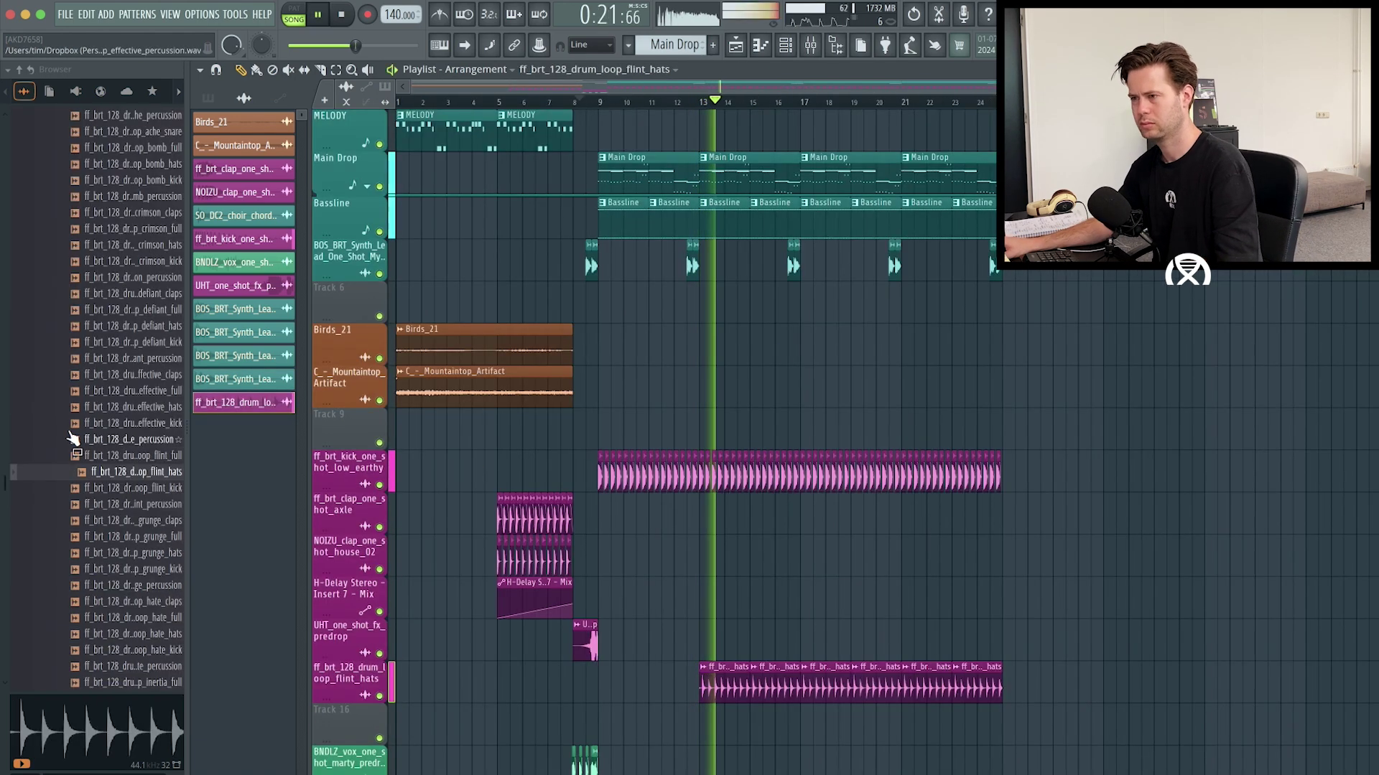
scroll(71, 402, up, 10)
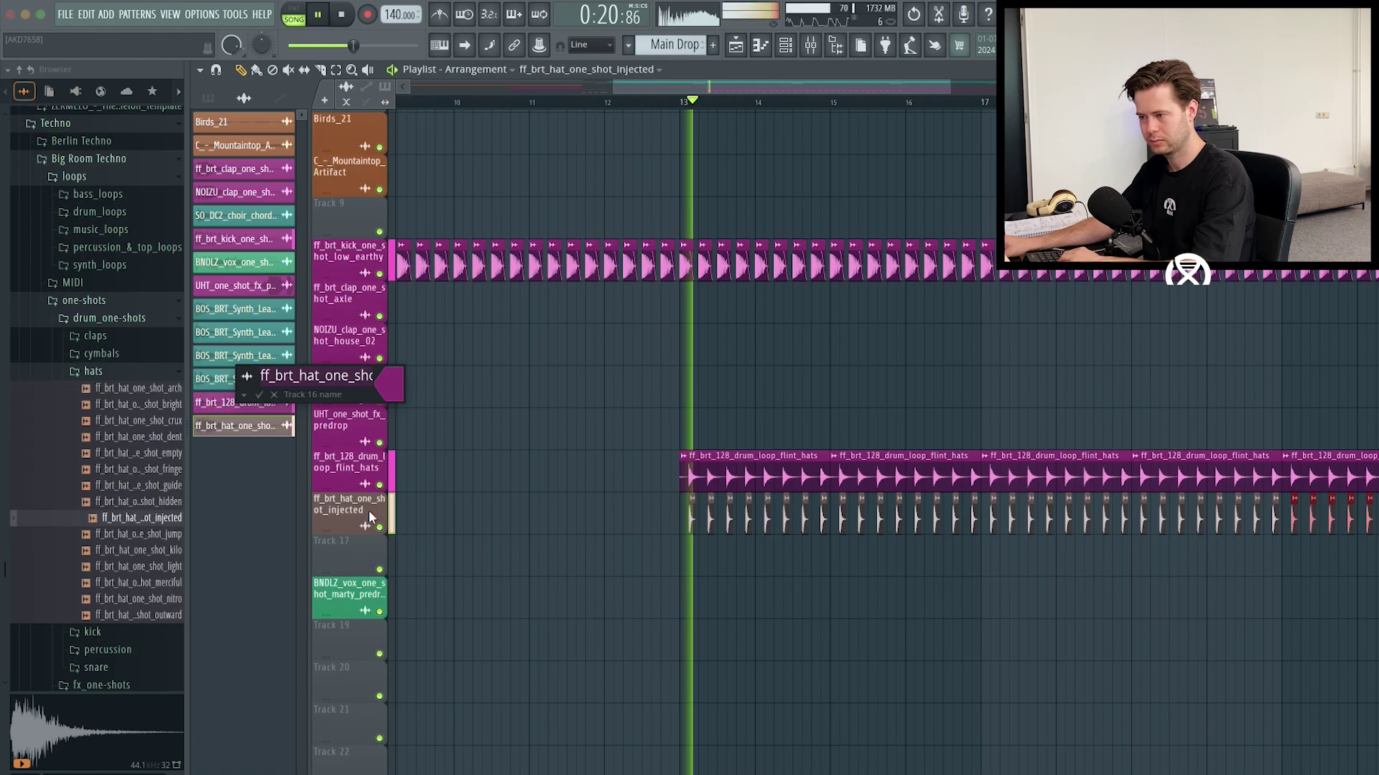
right_click(350, 387)
key(Escape)
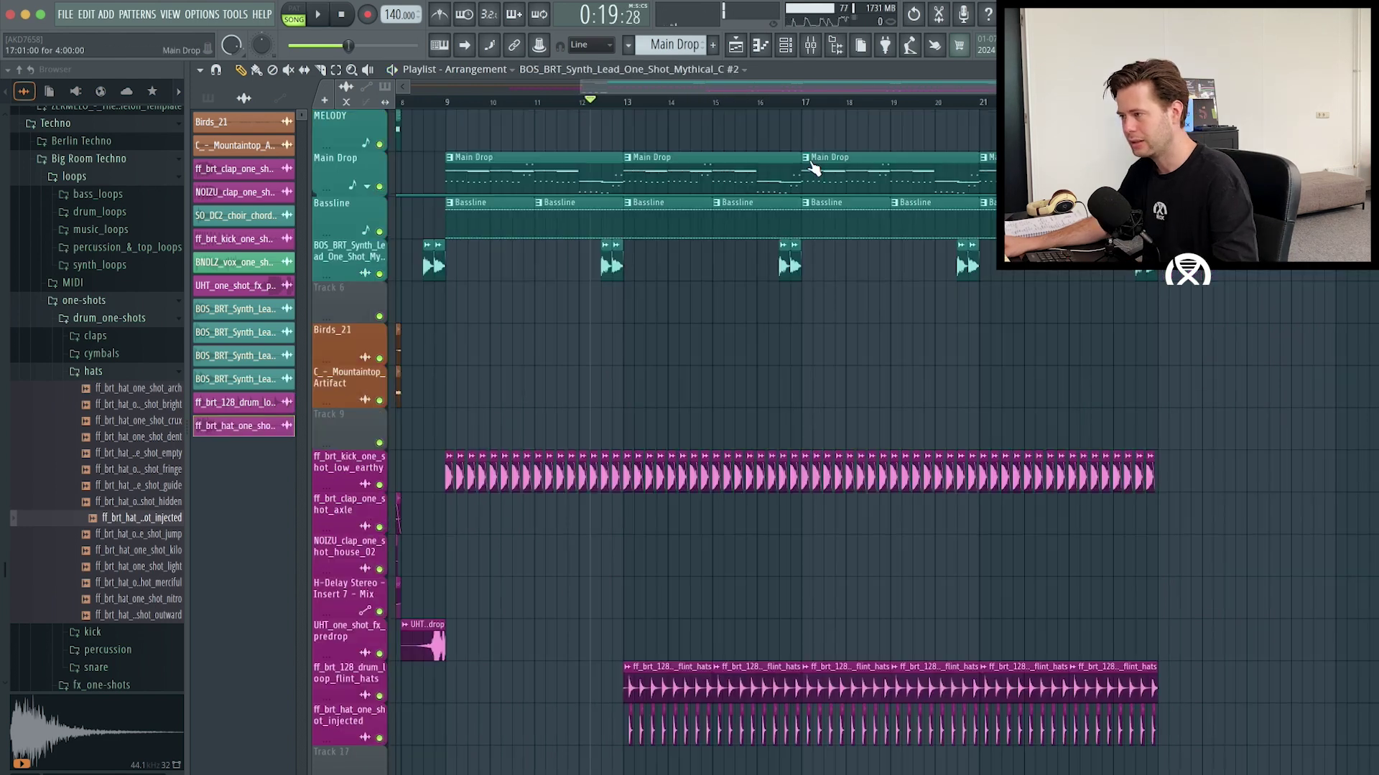
- Clone the Main Drop clip at bar 17 into a unique pattern and delete the slower notes in its bars 3 and 4
click(804, 162)
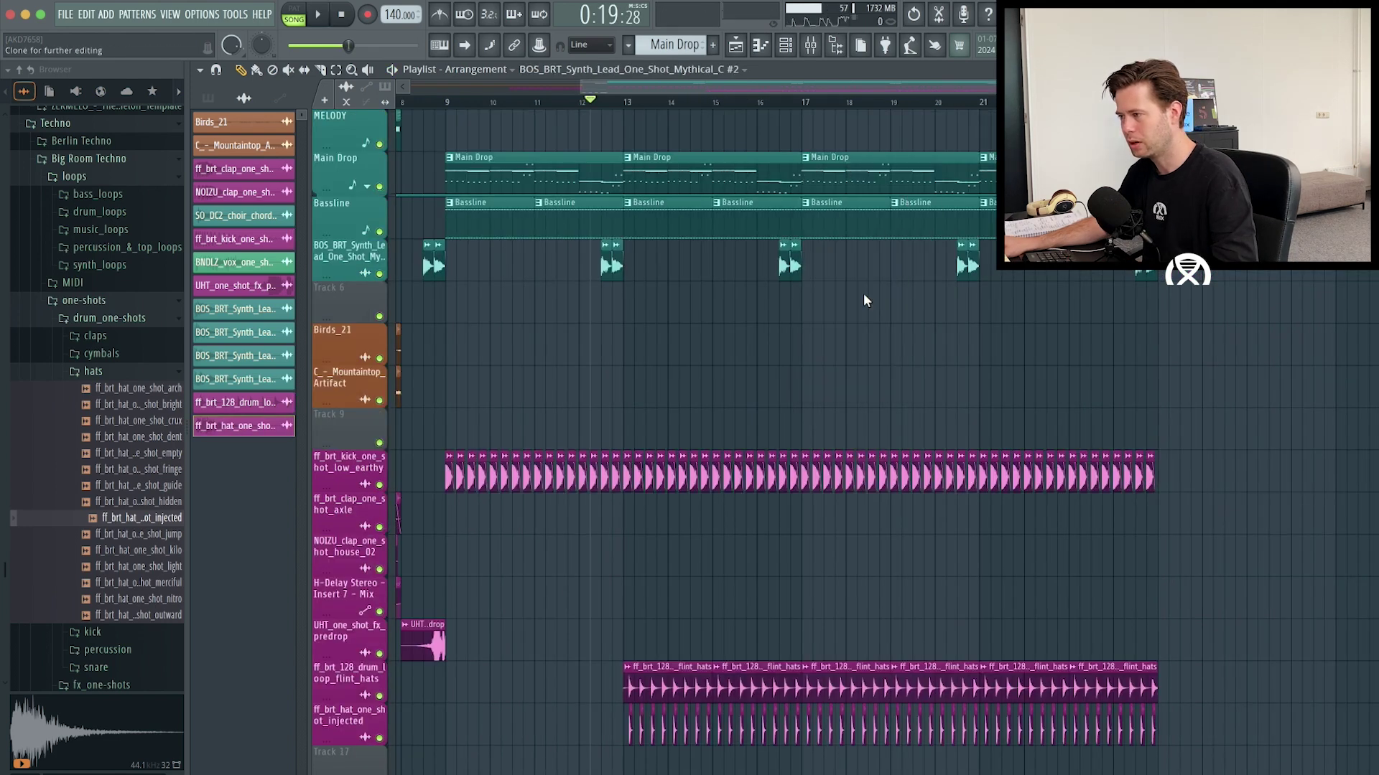
click(847, 302)
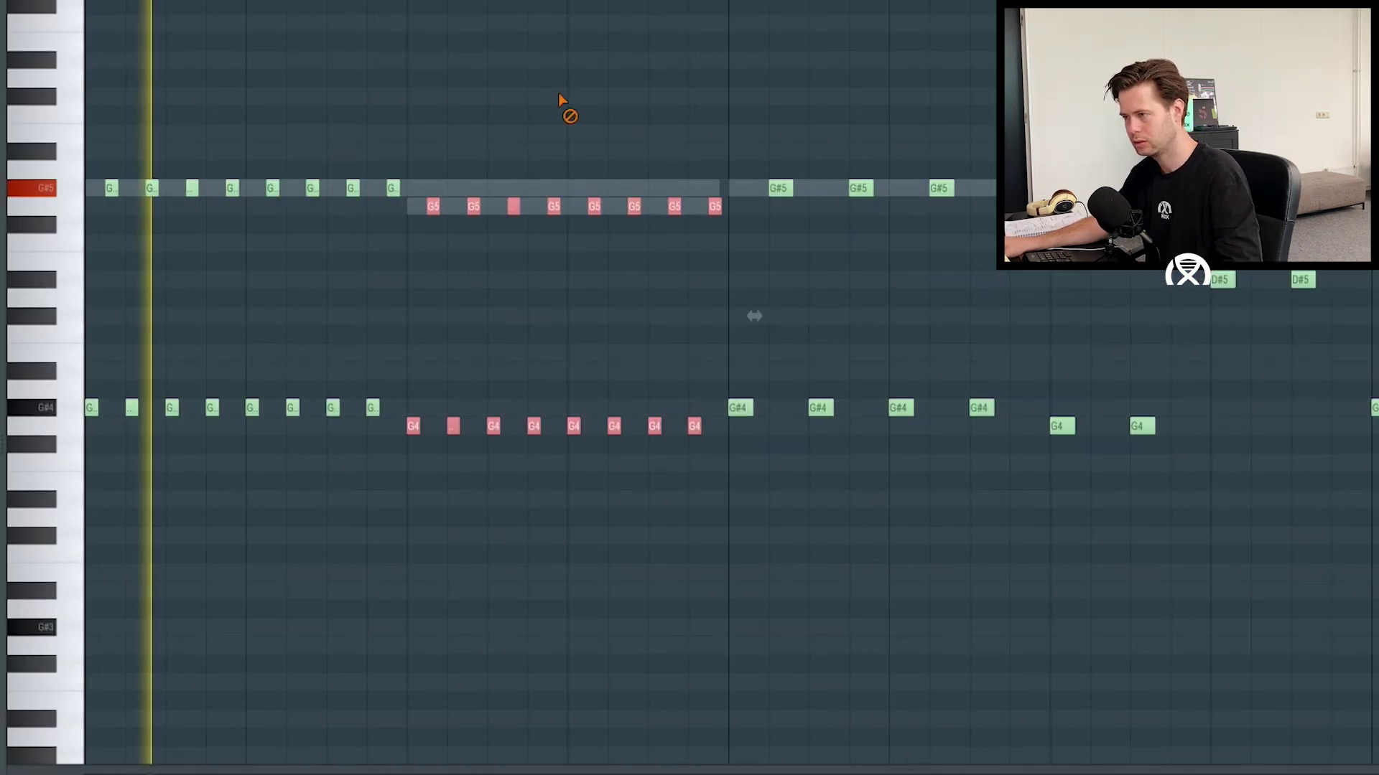
key(ctrl+d)
key(space)
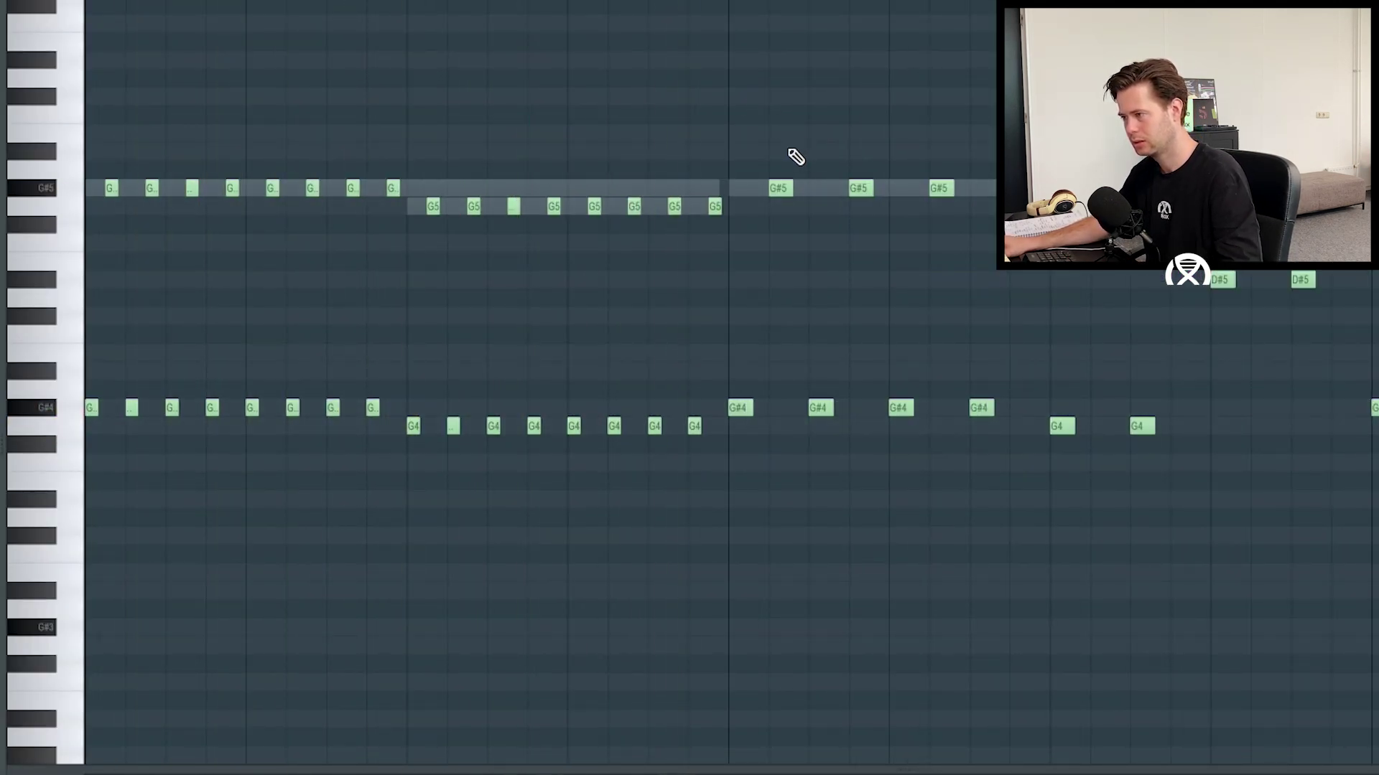
drag(1008, 248, 1334, 485)
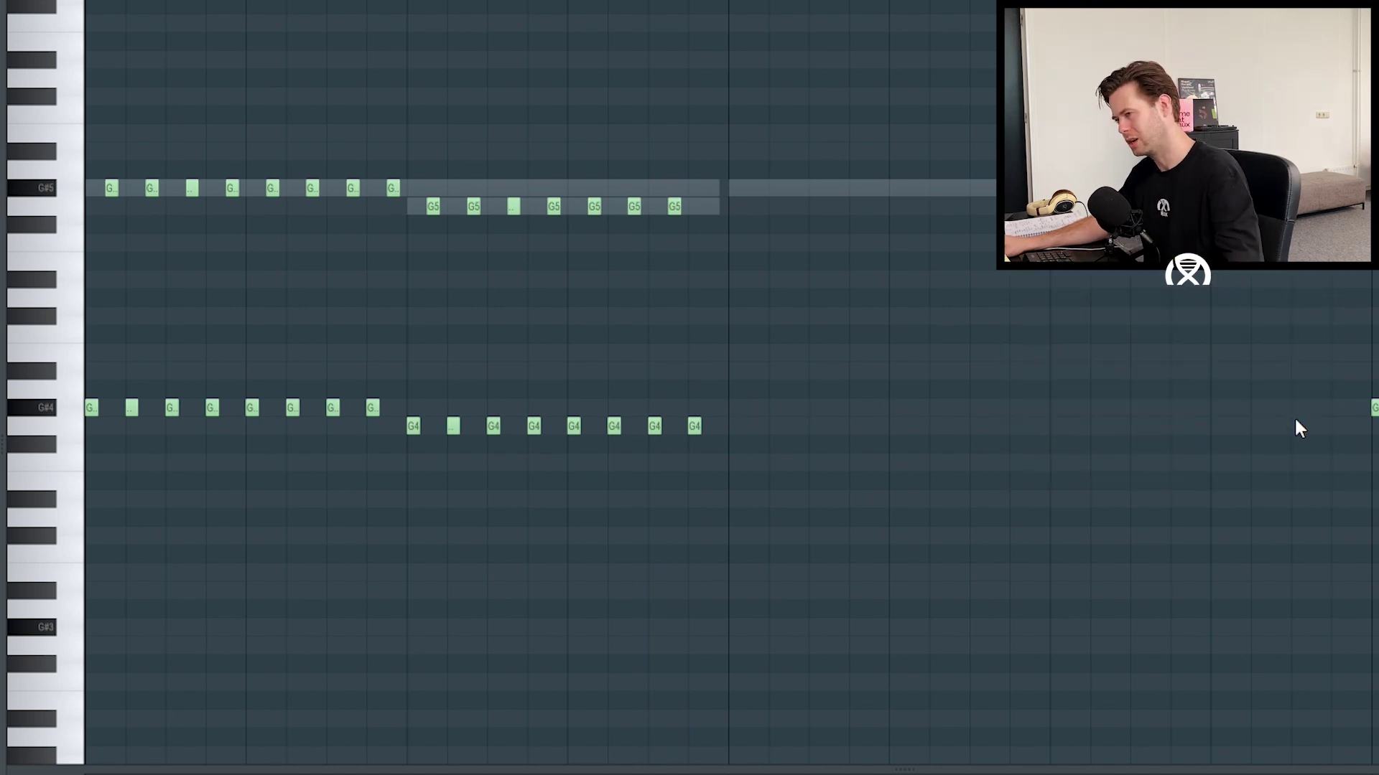
drag(1099, 142, 186, 383)
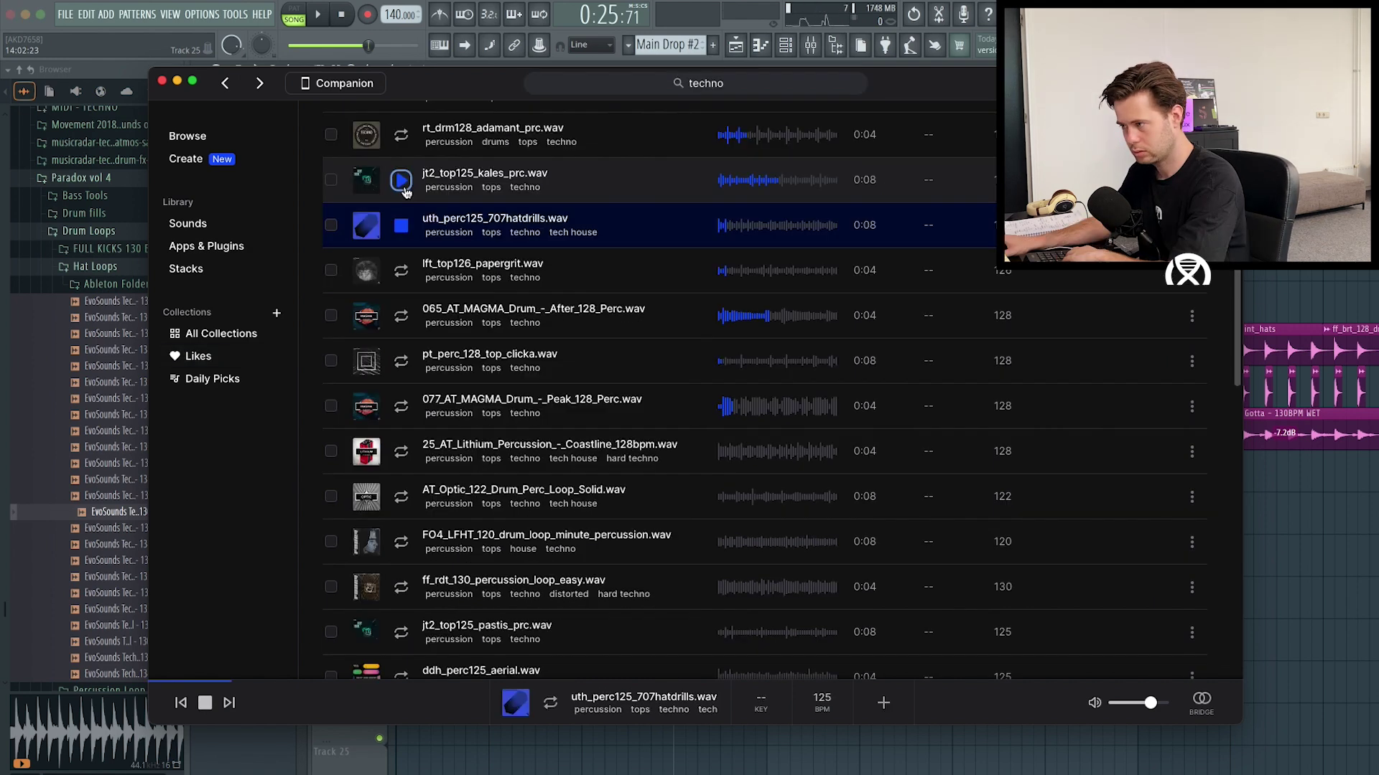
- Place jt2_top125_kales_prc from Splice on Track 18 from bar 17 and lower its level on mixer track 19
scroll(672, 545, up, 5)
click(672, 554)
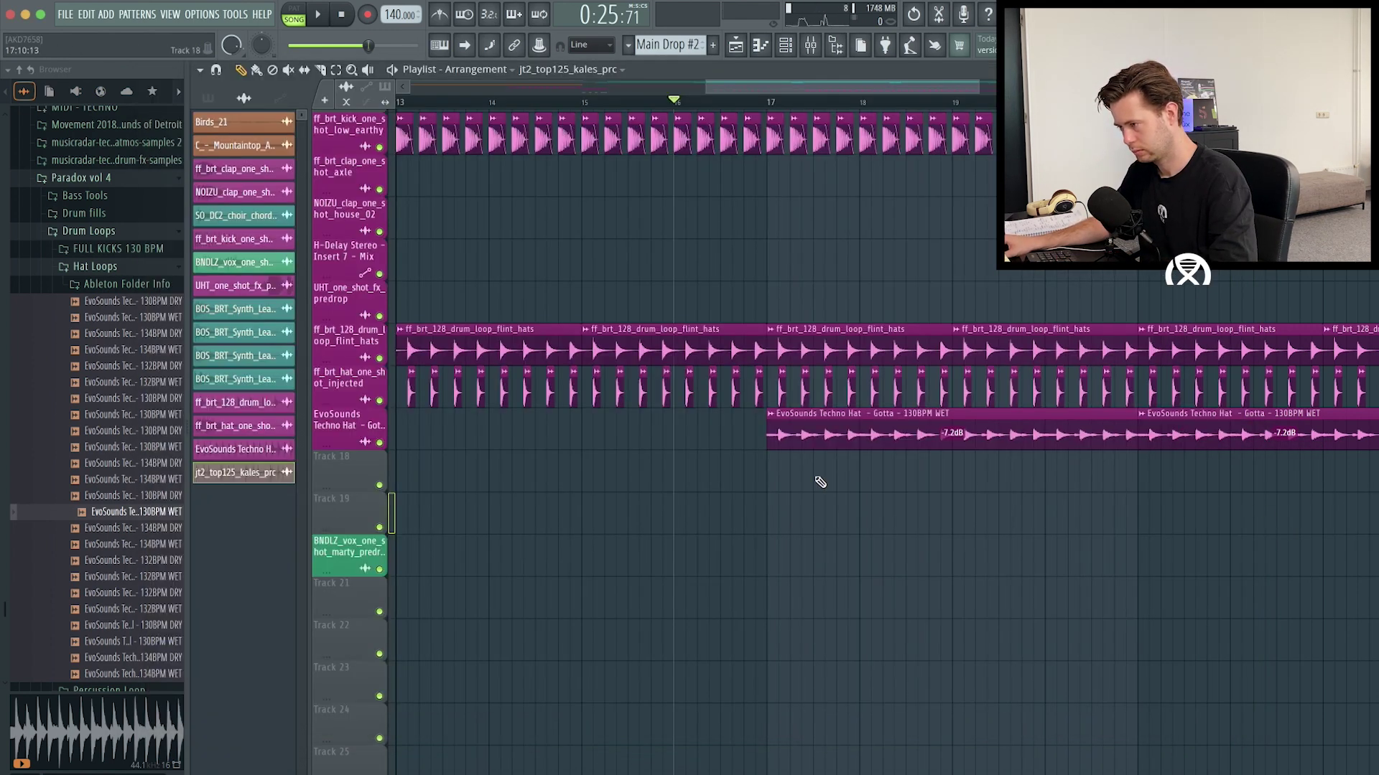
click(820, 482)
key(space)
key(F9)
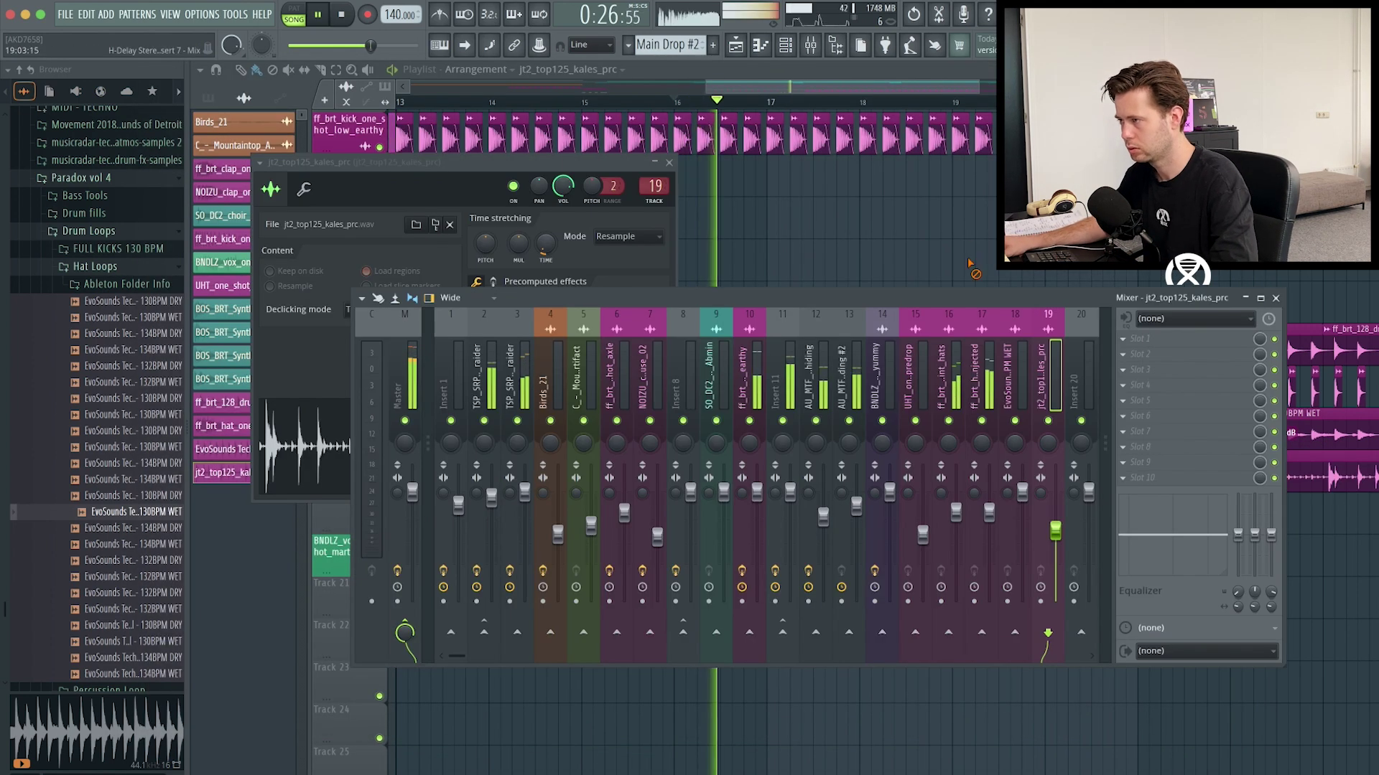
key(F9)
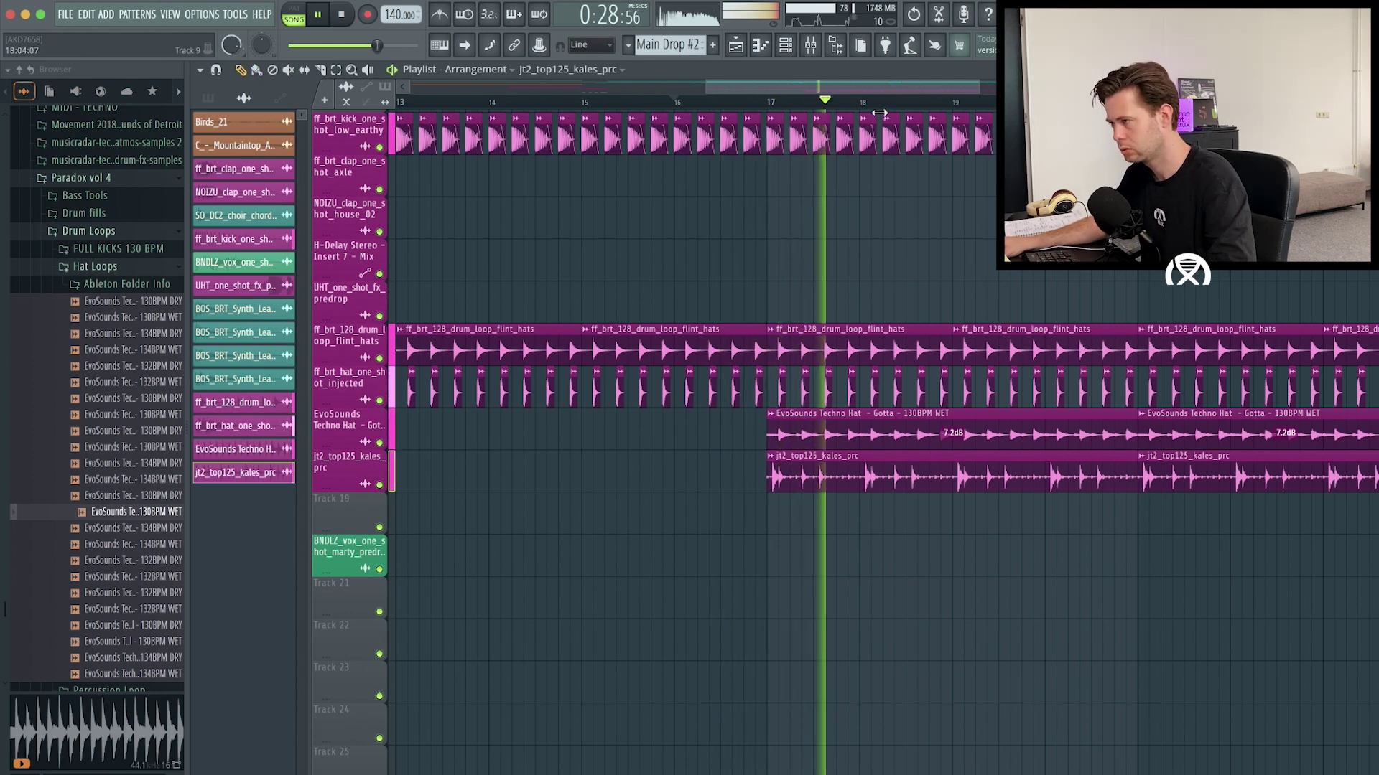
- Add the EvoSounds Techno Snares RD9 one-shot as a magenta snare roll in bar 7 on Track 19
scroll(898, 109, down, 3)
scroll(900, 108, down, 2)
scroll(1053, 277, up, 3)
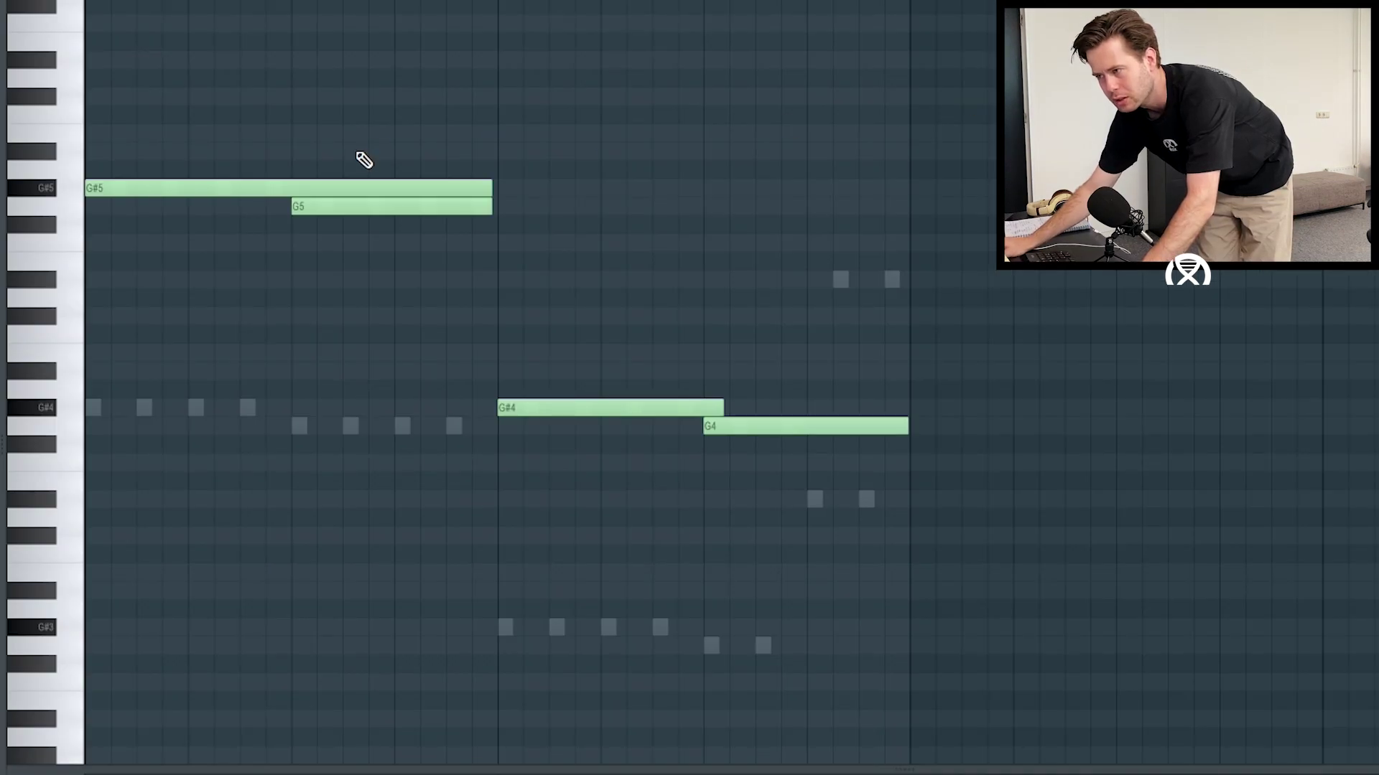
- Delete the sustained G#5, G5, G#4 and G4 notes from the Main Drop pattern and play the arrangement from the start
scroll(508, 25, down, 2)
drag(129, 68, 640, 467)
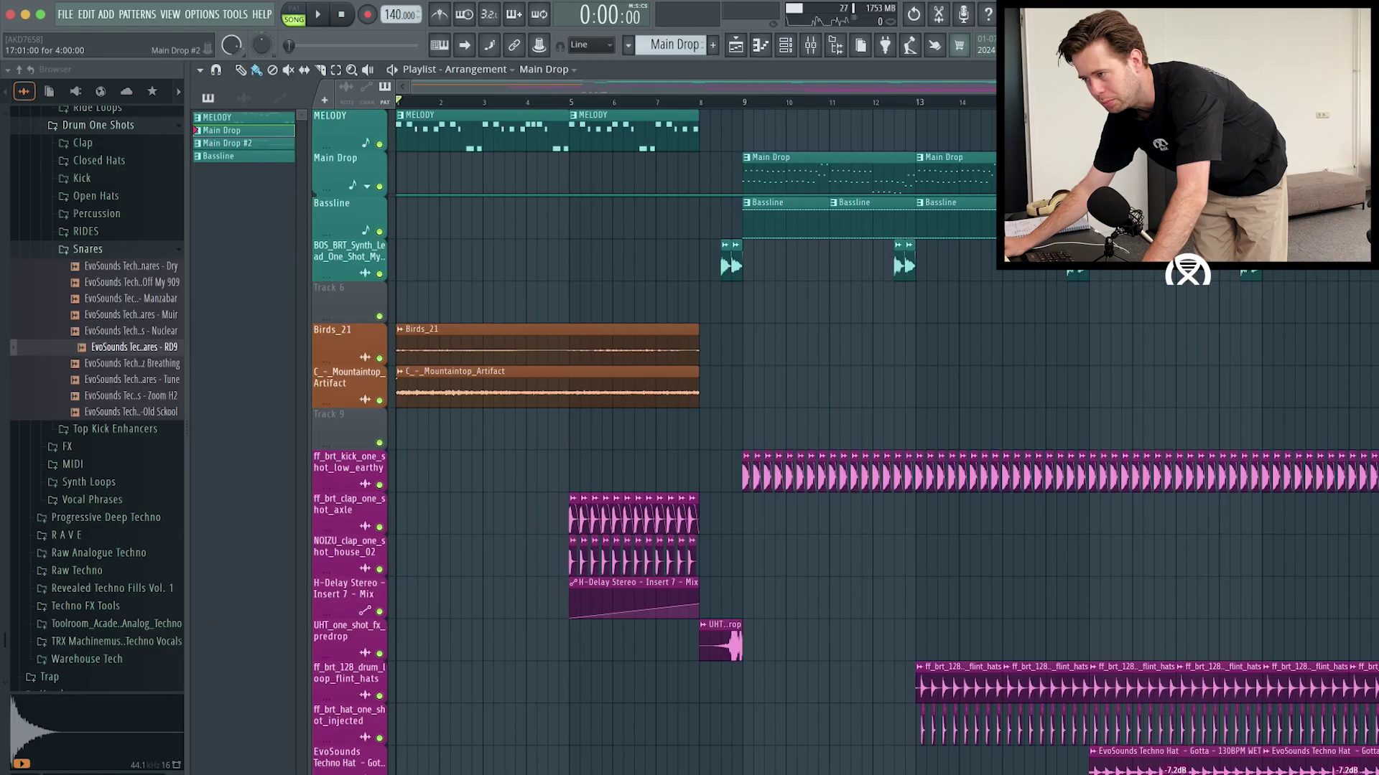
scroll(775, 107, down, 2)
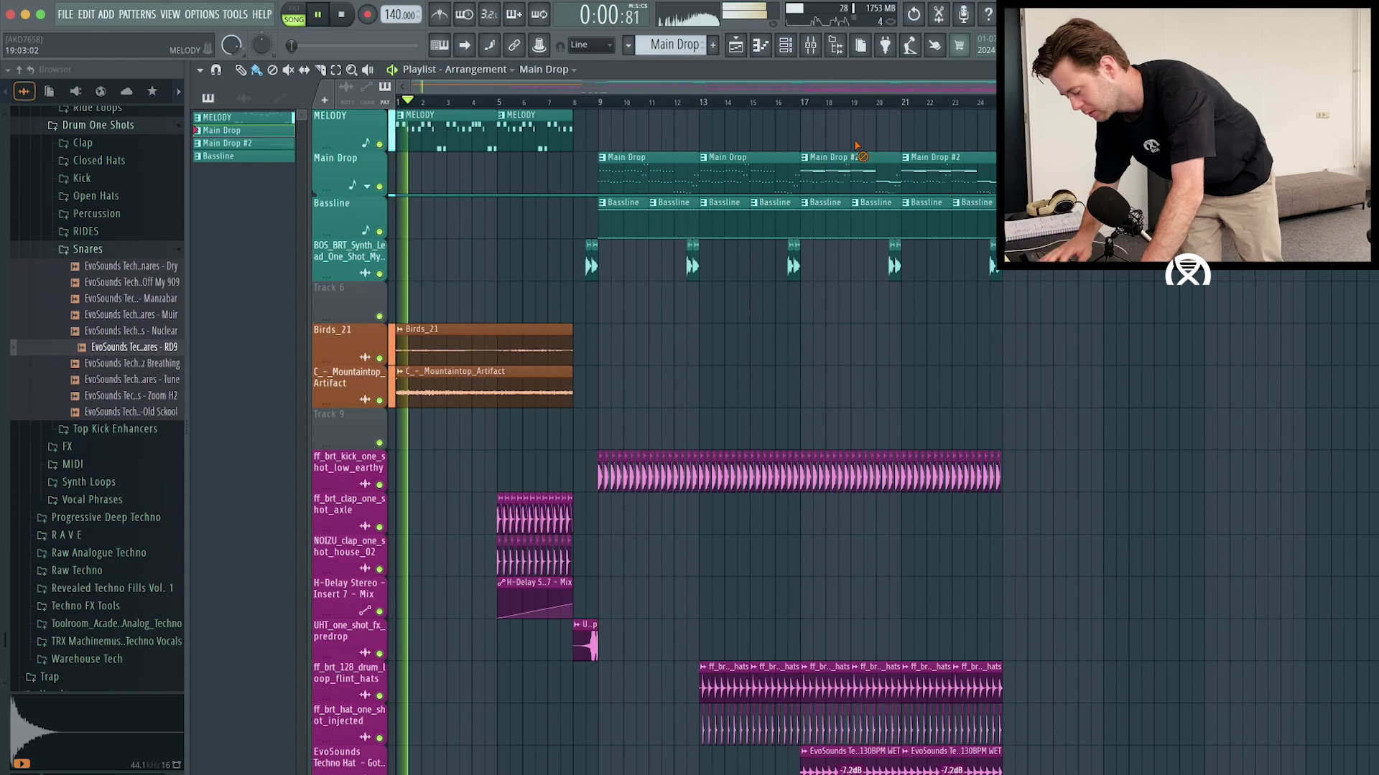
scroll(884, 264, down, 3)
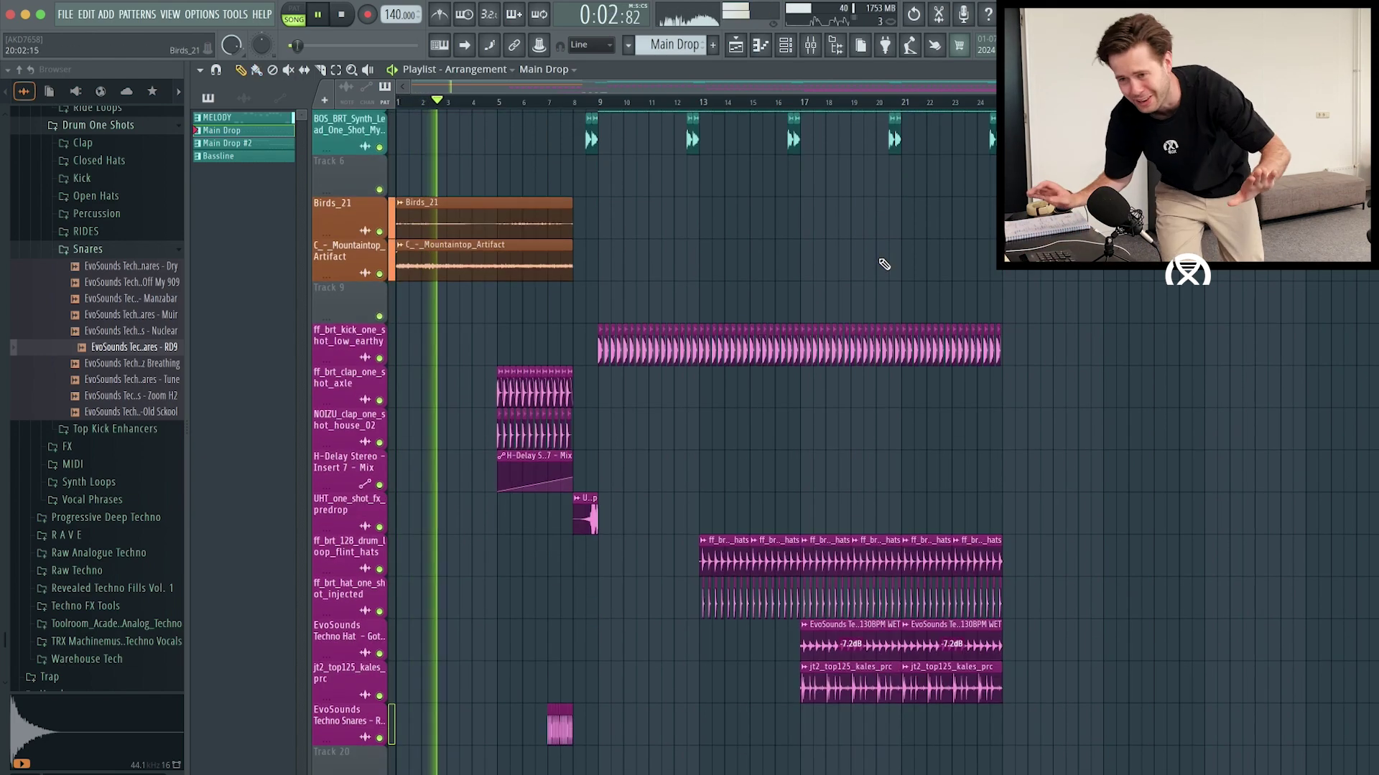